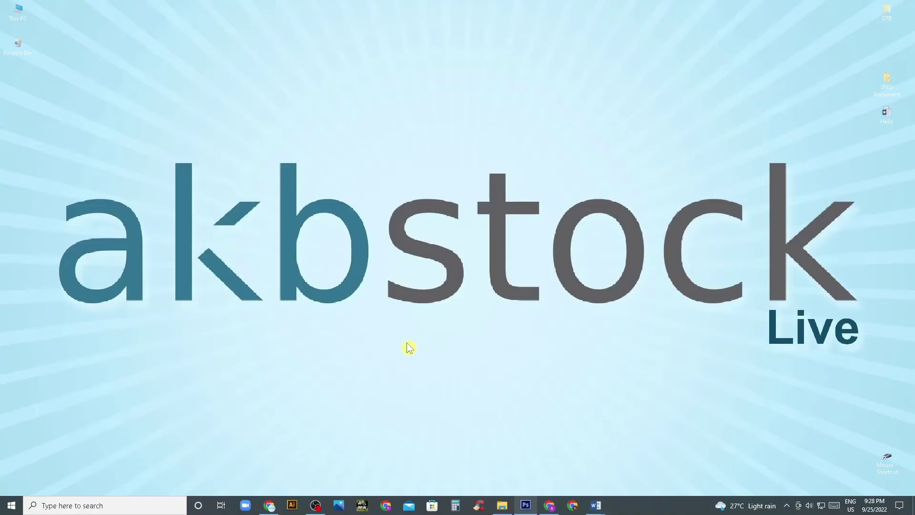
# Step: In Photoshop, create a blank document, browse the adjustment layer list, then close it
pyautogui.click(526, 504)
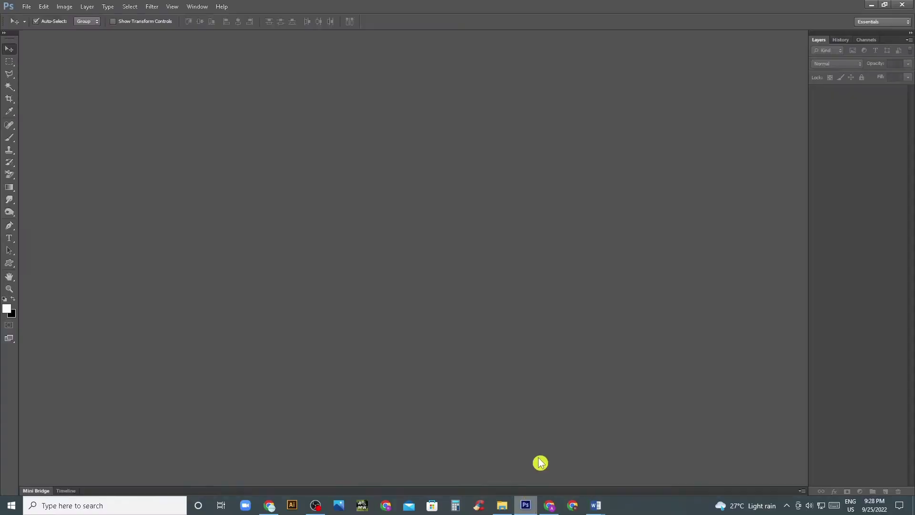
pyautogui.hotkey('ctrl', 'n')
pyautogui.press('Return')
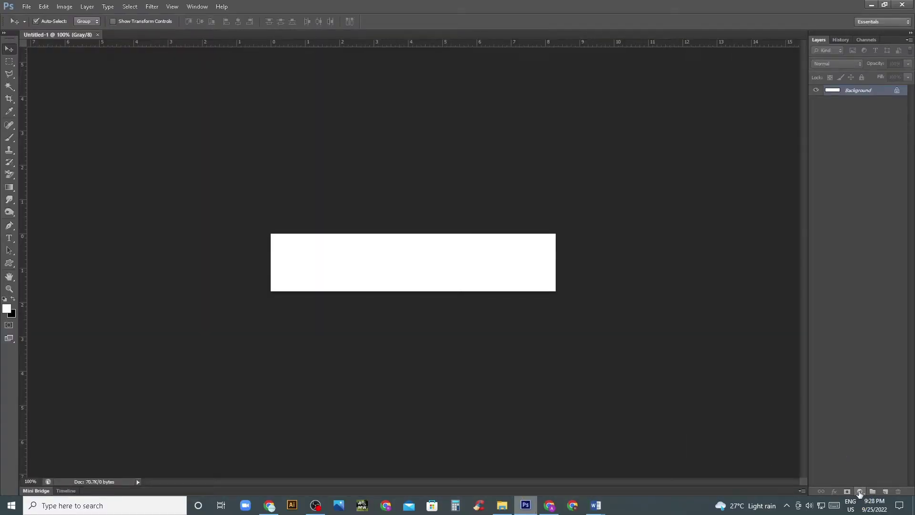
pyautogui.click(860, 494)
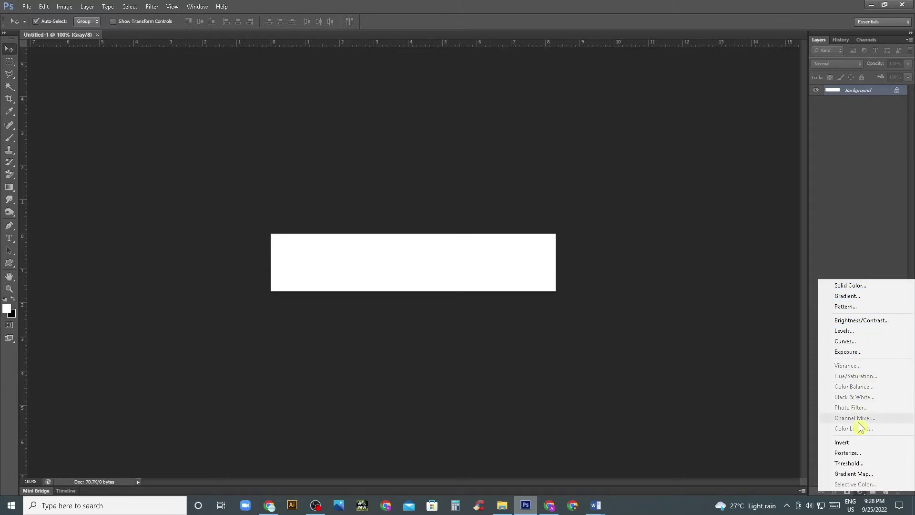
pyautogui.click(435, 268)
pyautogui.hotkey('ctrl', 'w')
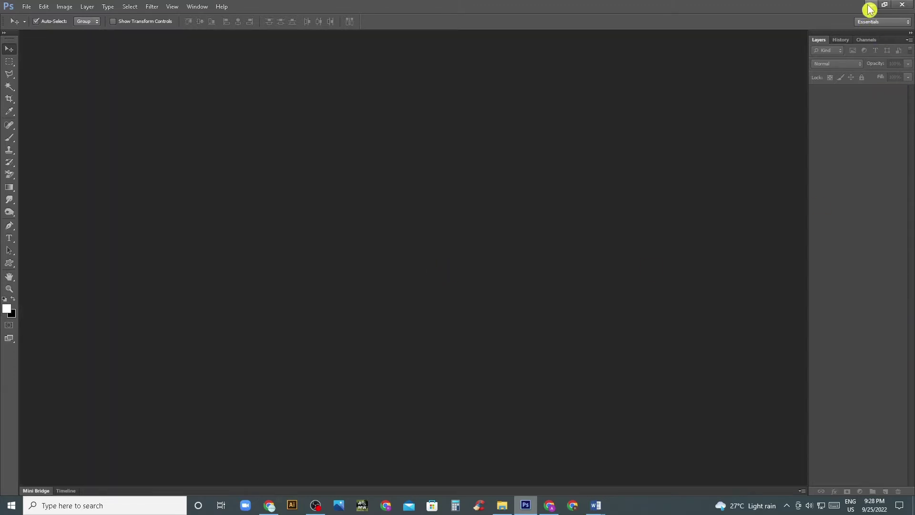
pyautogui.click(872, 5)
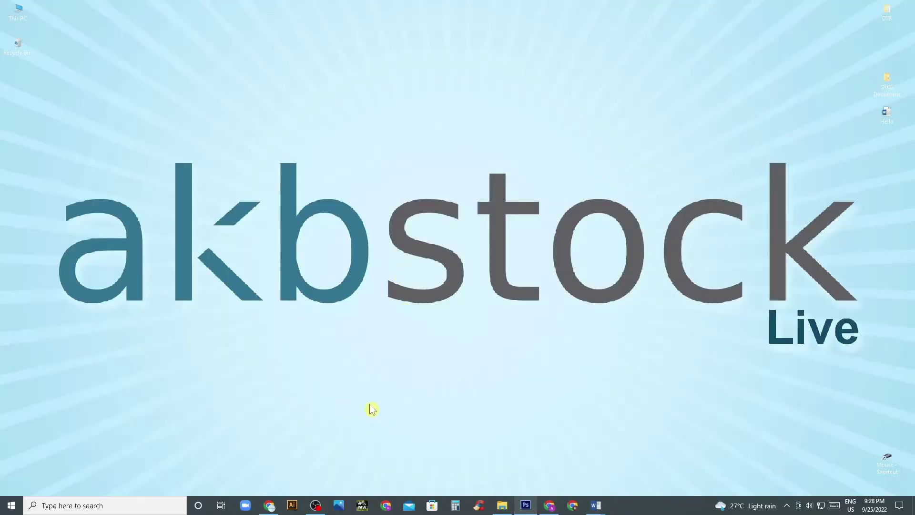
# Step: Search Shutterstock for 'Flower bunch', open the rose bouquet page and select its URL
pyautogui.click(550, 505)
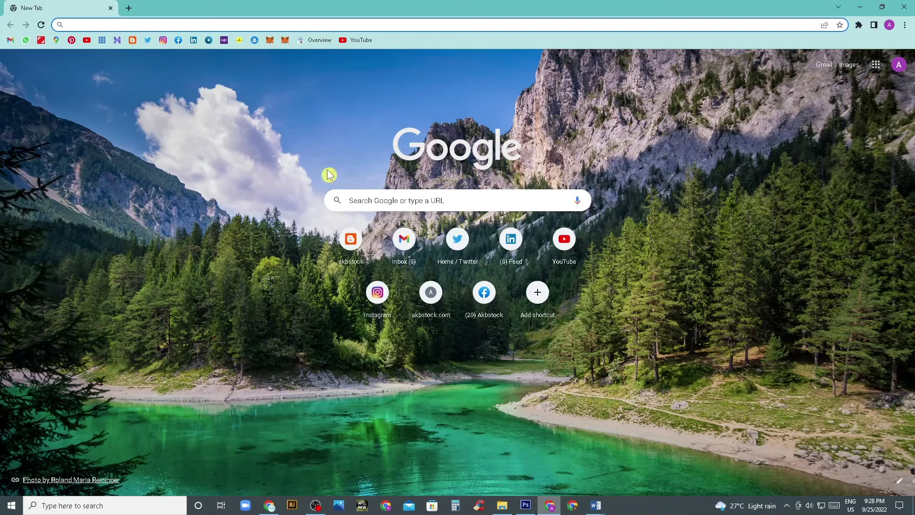
pyautogui.click(549, 504)
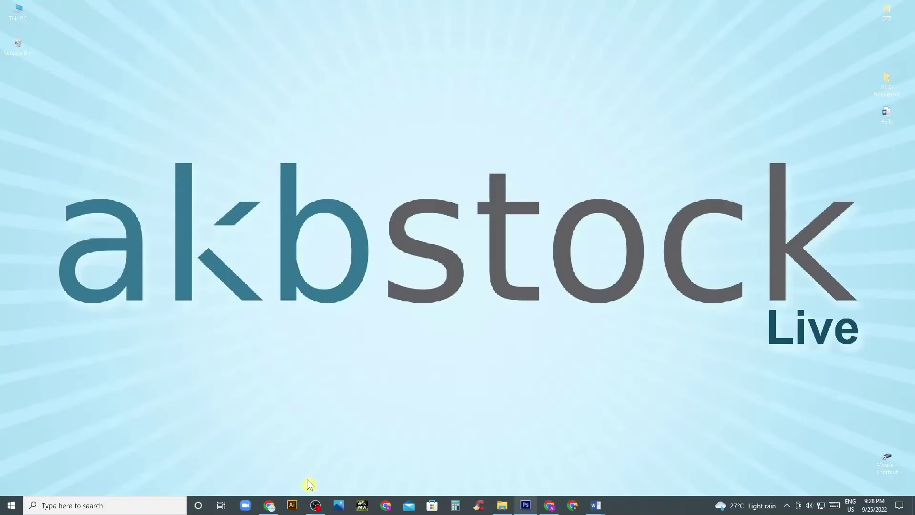
pyautogui.click(270, 505)
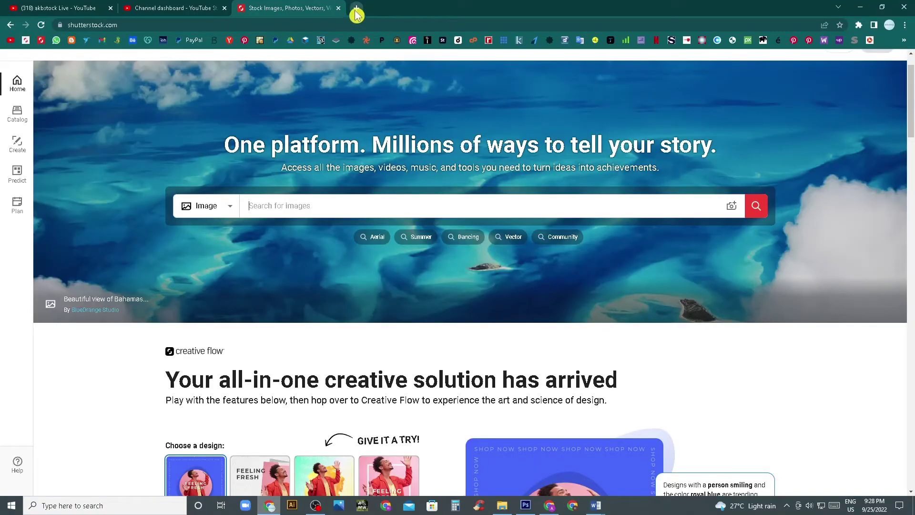
pyautogui.write('Flo')
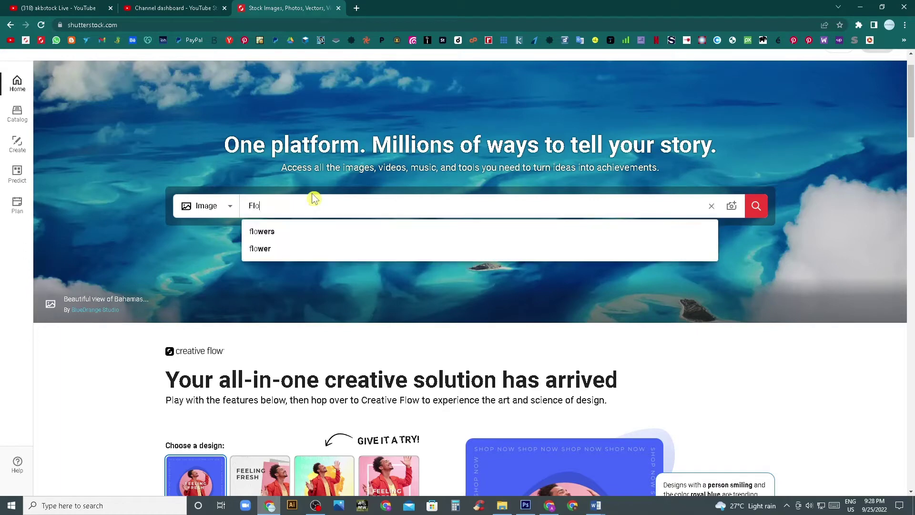
pyautogui.write('wer ')
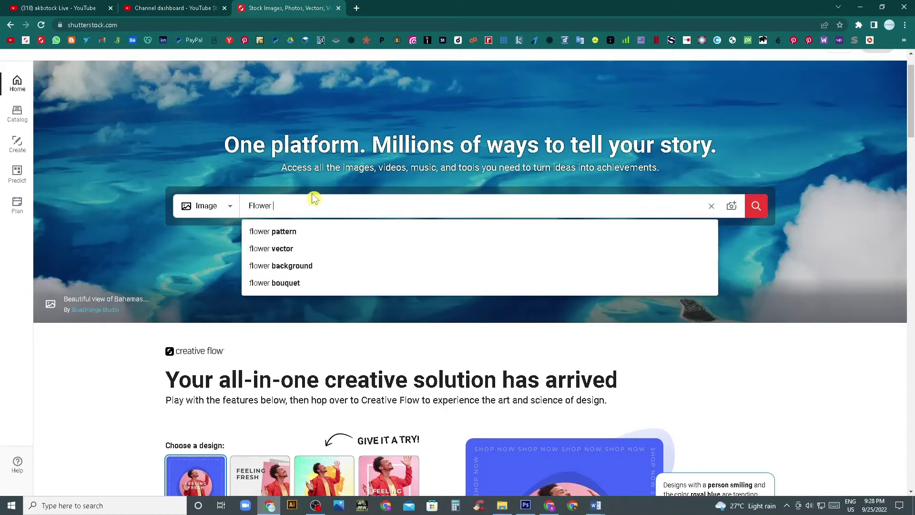
pyautogui.write('bunc')
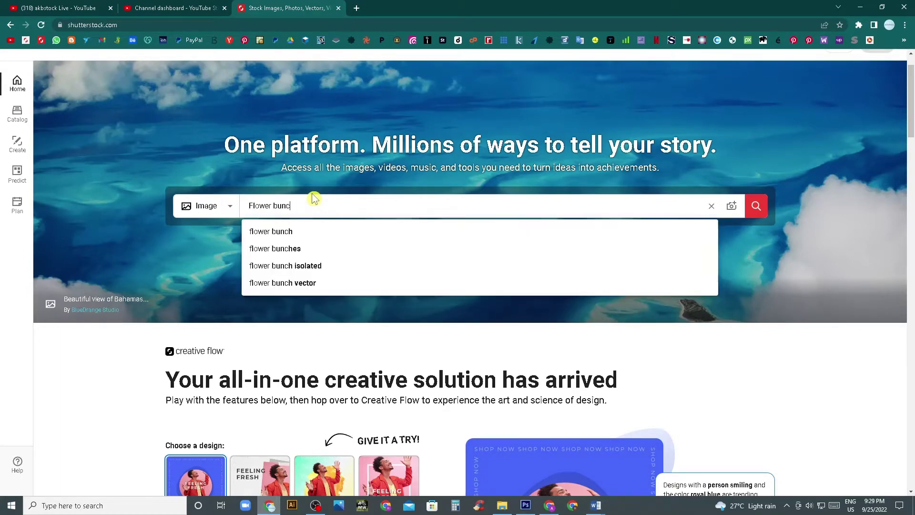
pyautogui.write('h')
pyautogui.press('Return')
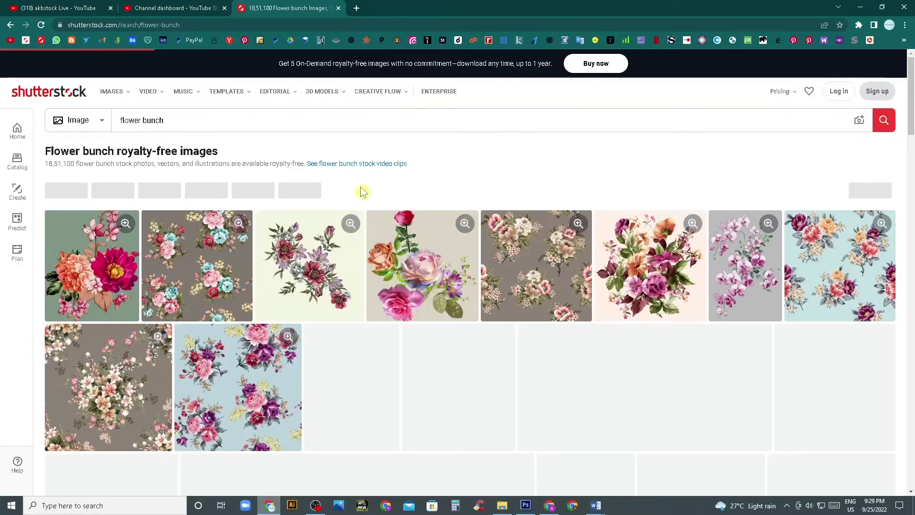
pyautogui.scroll(-2, 400, 270)
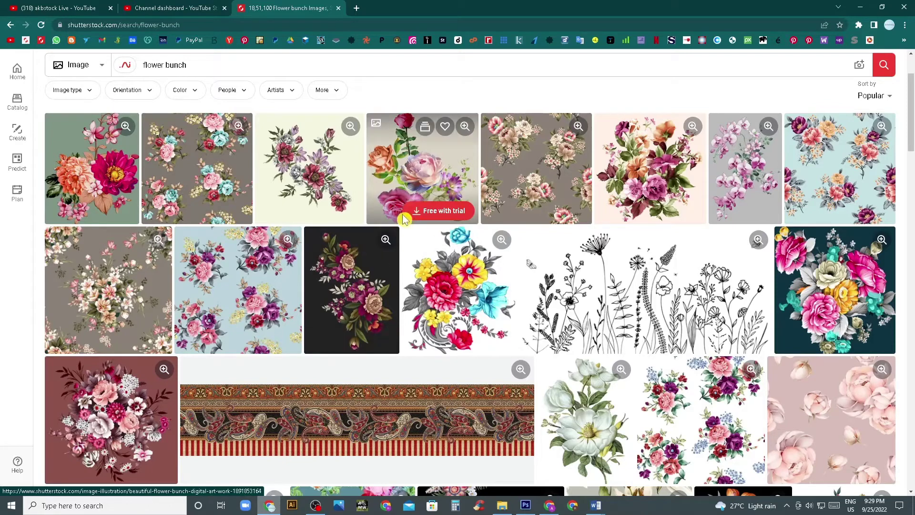
pyautogui.moveTo(422, 265)
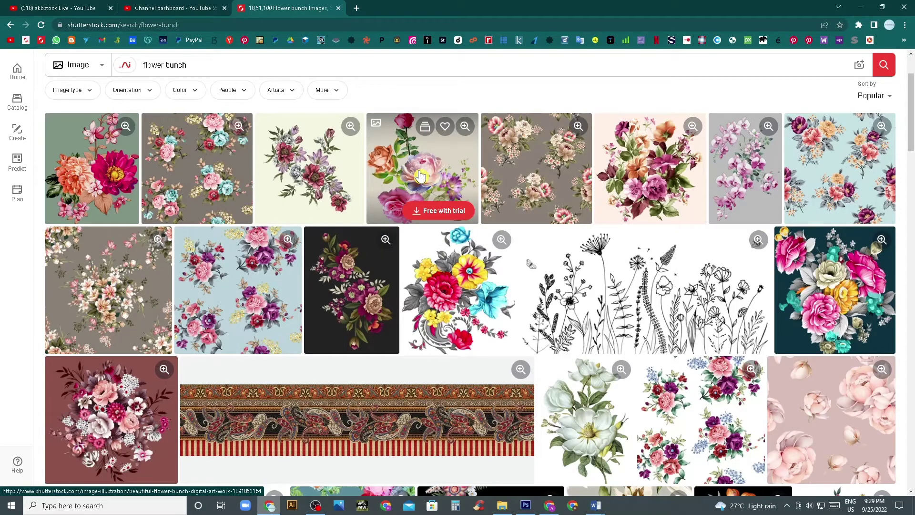
pyautogui.click(421, 176)
pyautogui.moveTo(275, 90)
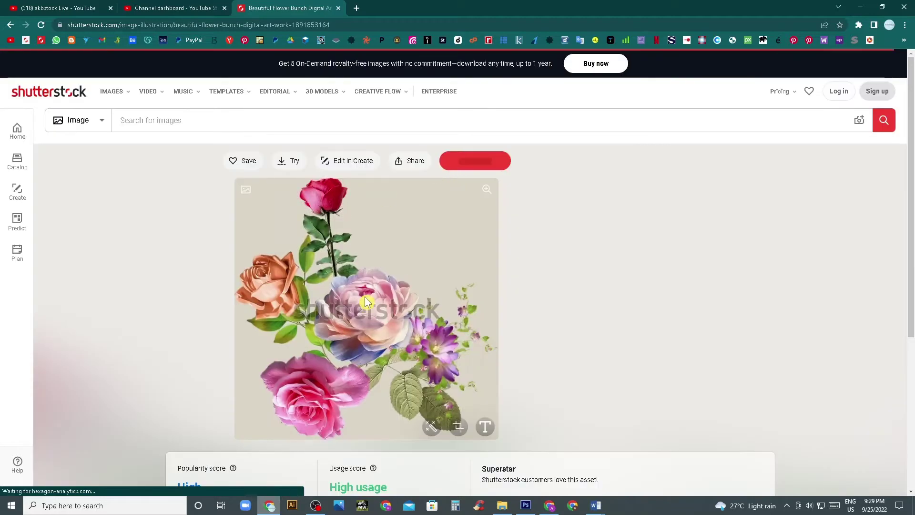
pyautogui.click(301, 25)
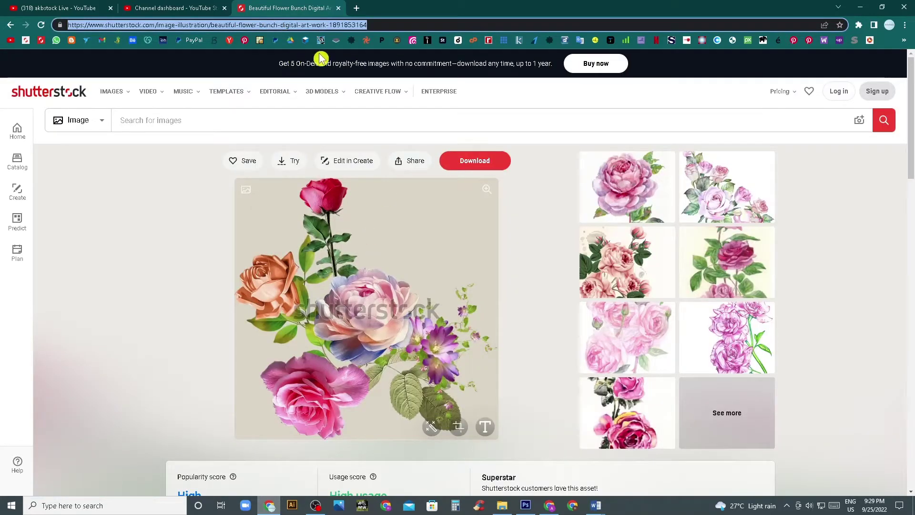
# Step: In a new tab on png.is, search for the pasted Shutterstock image URL
pyautogui.click(358, 10)
pyautogui.click(596, 40)
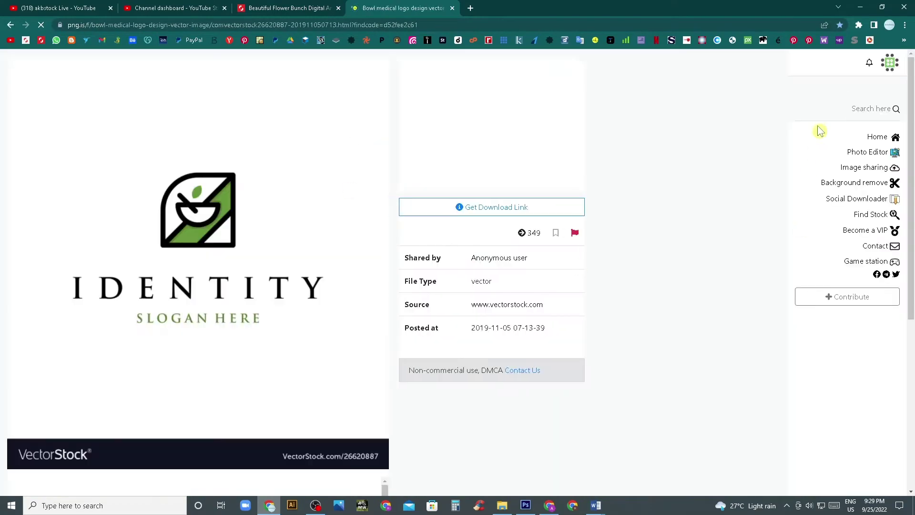
pyautogui.click(838, 104)
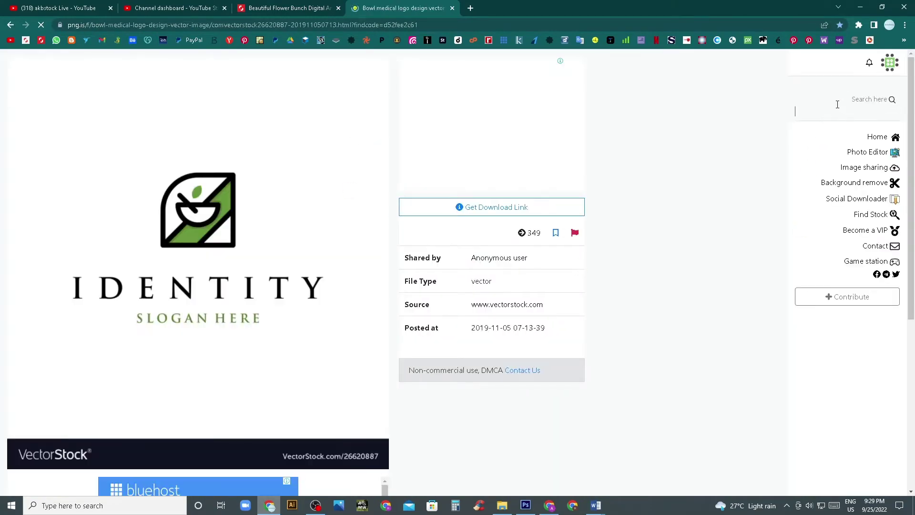
pyautogui.hotkey('ctrl', 'v')
pyautogui.press('Return')
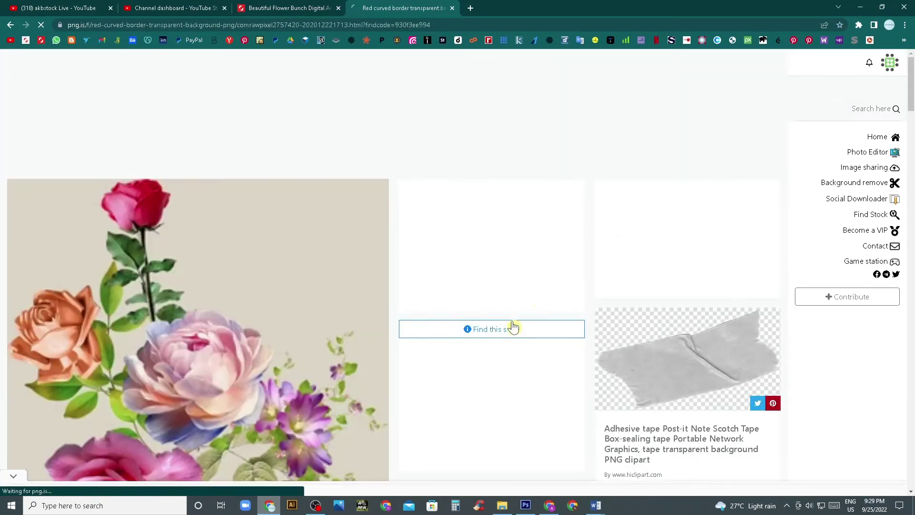
# Step: Request the stock image and get past the verification and ad pages to its full preview
pyautogui.click(514, 326)
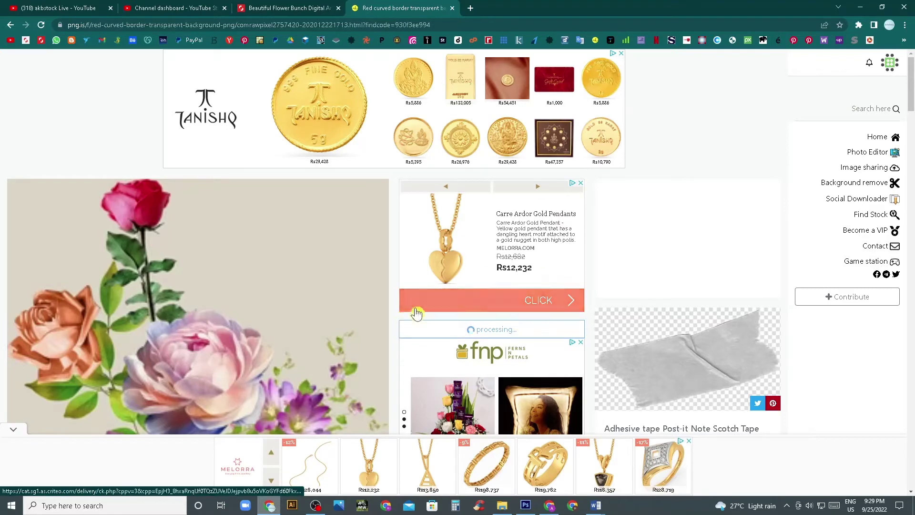
pyautogui.click(515, 291)
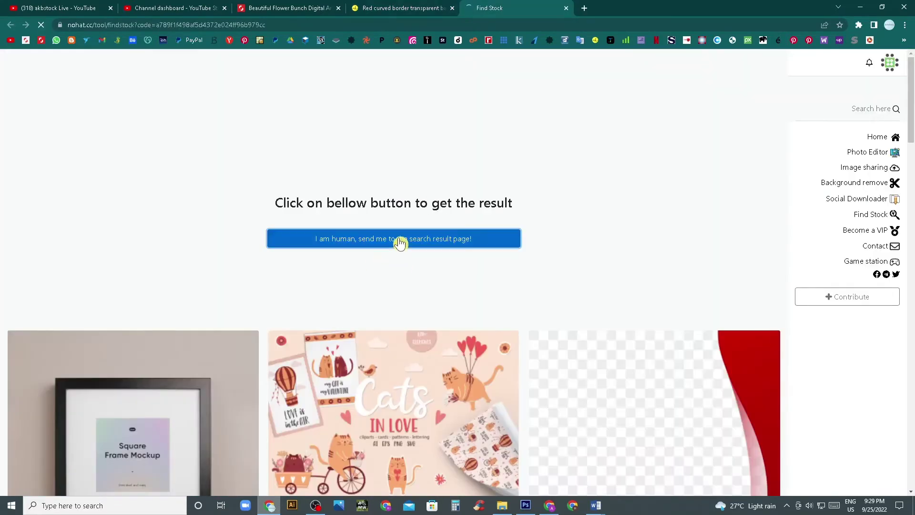
pyautogui.click(403, 239)
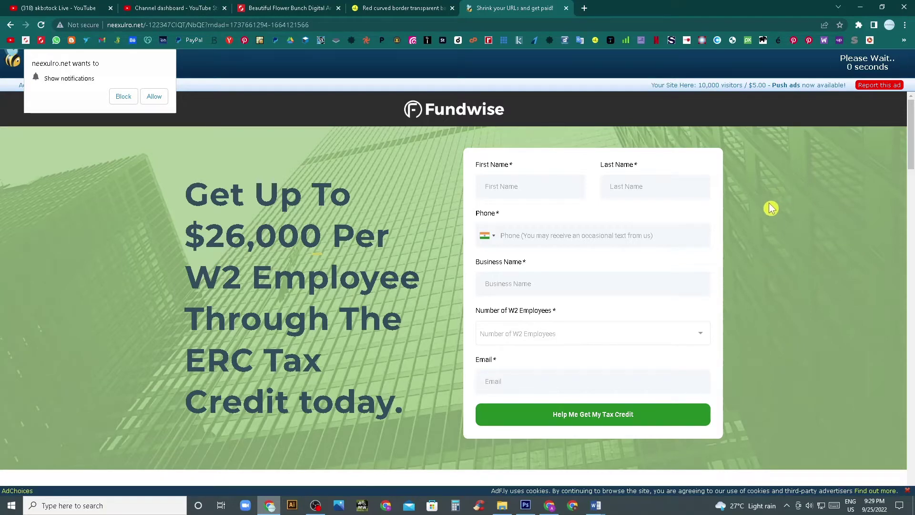
pyautogui.click(864, 66)
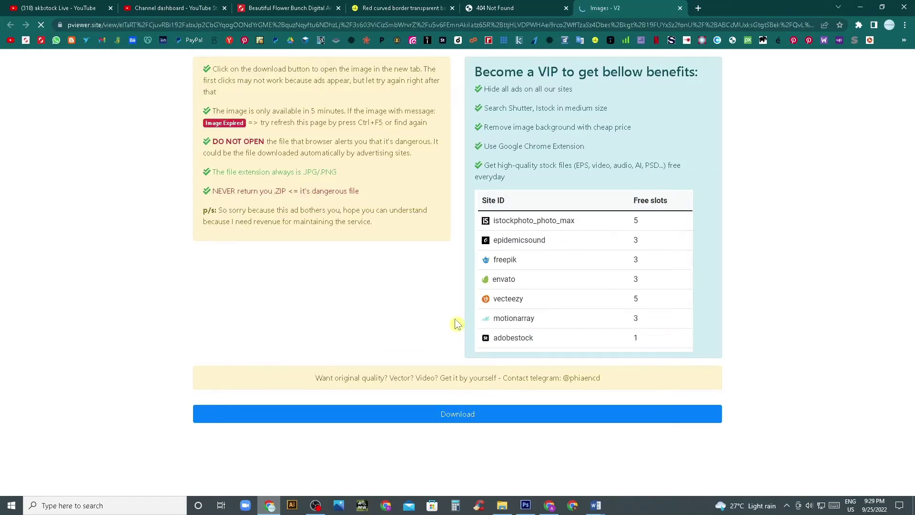
pyautogui.scroll(-5, 456, 324)
pyautogui.scroll(-1, 457, 324)
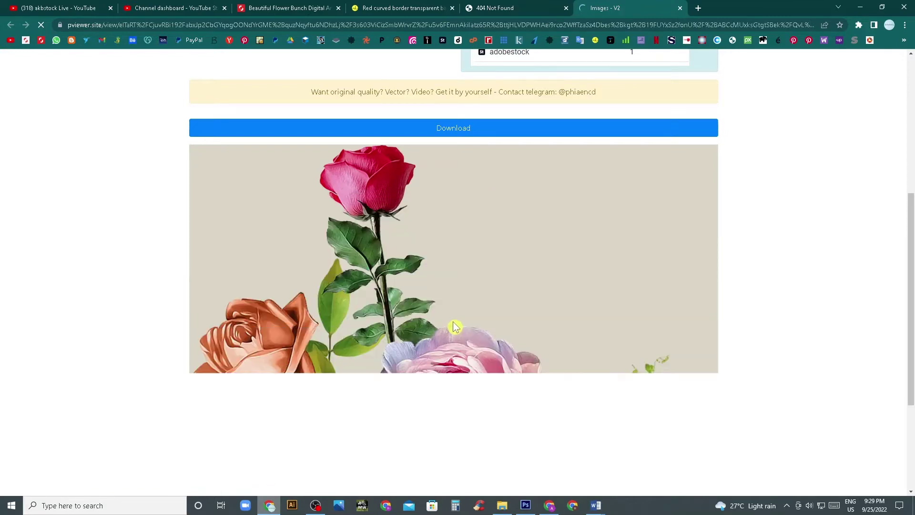
pyautogui.scroll(-3, 455, 327)
pyautogui.scroll(2, 443, 299)
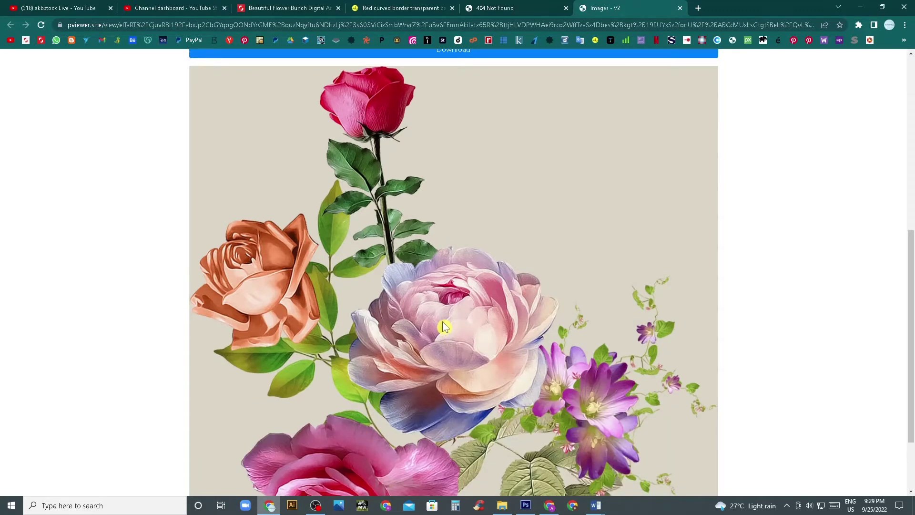
# Step: Save the flower bunch image as 012.jpg, then drag the download over to Photoshop
pyautogui.rightClick(444, 326)
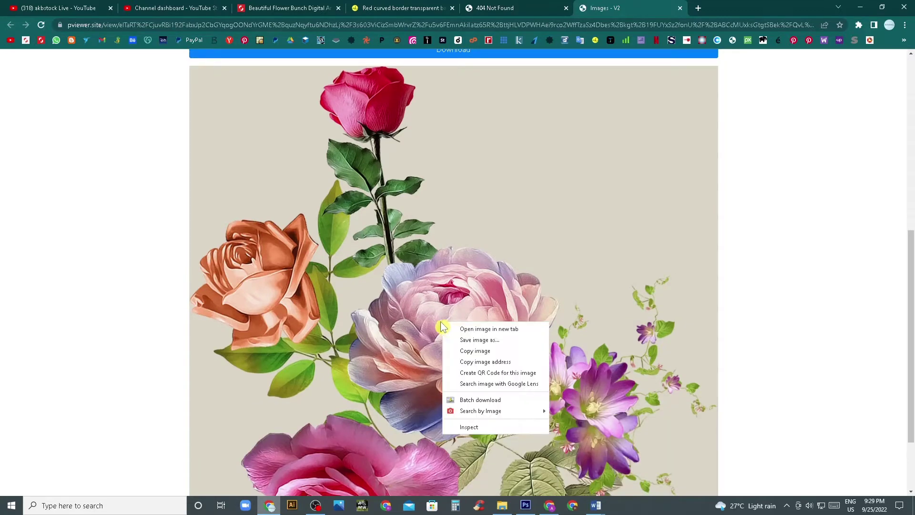
pyautogui.click(486, 341)
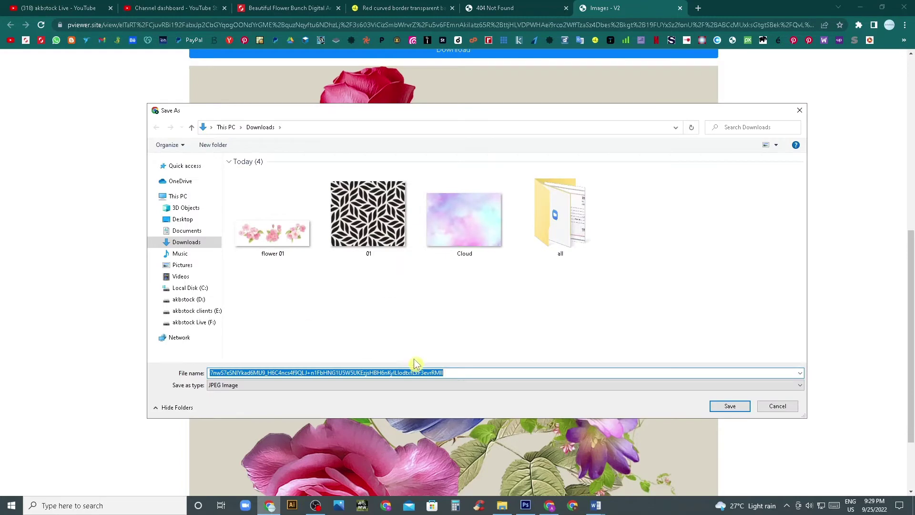
pyautogui.write('01')
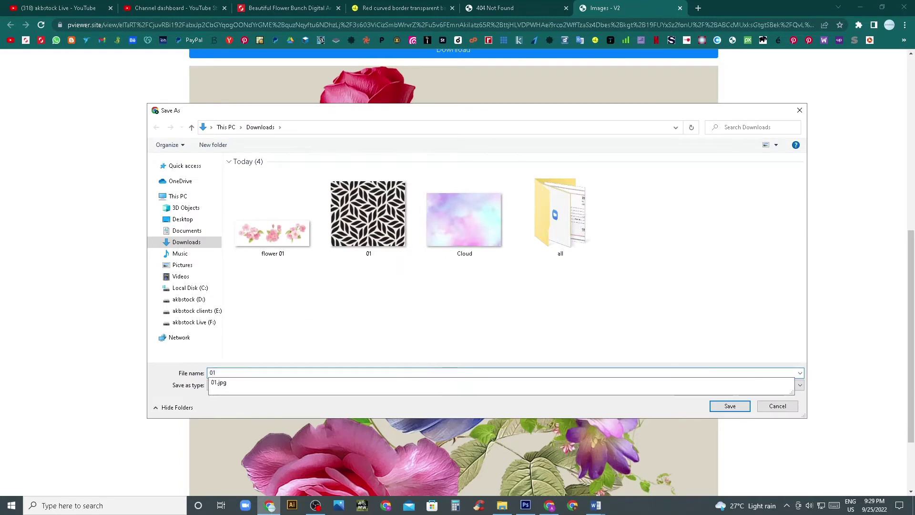
pyautogui.write('2')
pyautogui.press('Return')
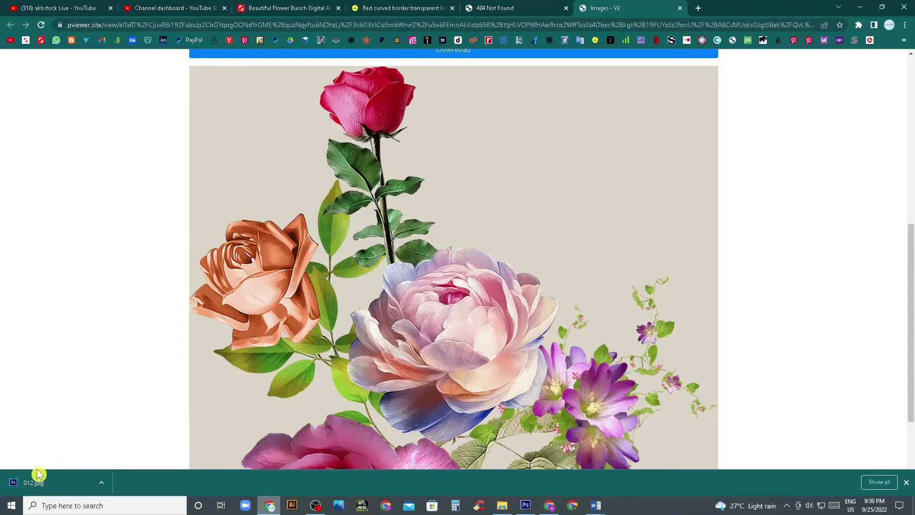
pyautogui.moveTo(29, 483); pyautogui.dragTo(552, 450)
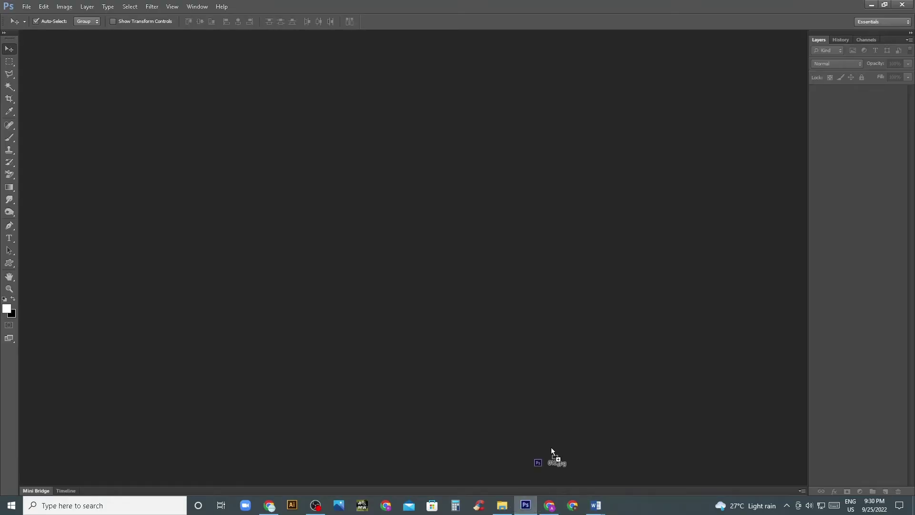
# Step: Open 012.jpg, zoom in, lasso the tall pink rose head and copy it to Layer 1
pyautogui.moveTo(397, 257)
pyautogui.mouseDown()
pyautogui.moveTo(384, 297)
pyautogui.moveTo(354, 314)
pyautogui.mouseUp()
pyautogui.press('z')
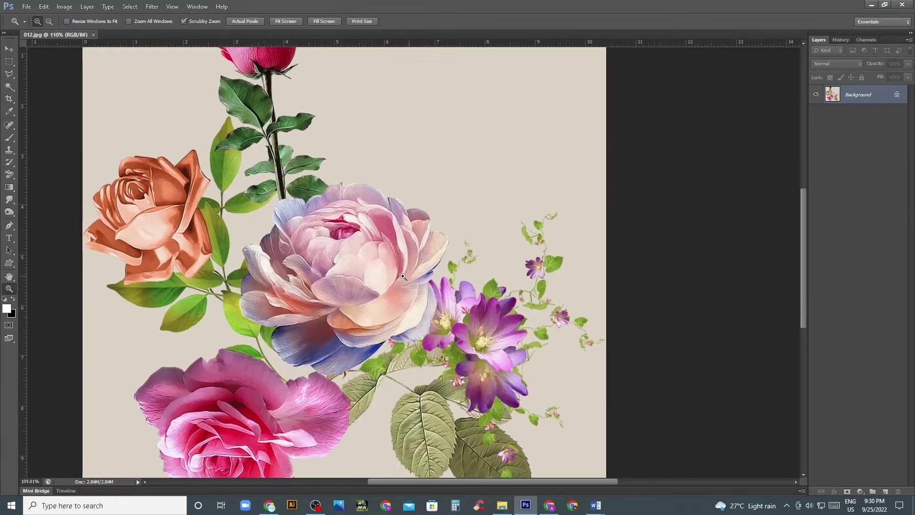
pyautogui.moveTo(297, 270)
pyautogui.mouseDown()
pyautogui.moveTo(275, 288)
pyautogui.moveTo(371, 245)
pyautogui.moveTo(389, 296)
pyautogui.mouseUp()
pyautogui.press('l')
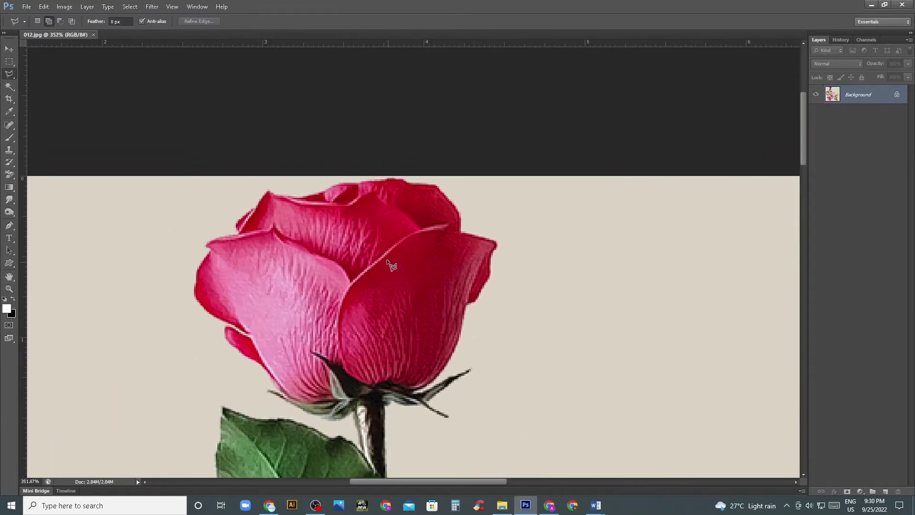
pyautogui.rightClick(11, 76)
pyautogui.click(45, 73)
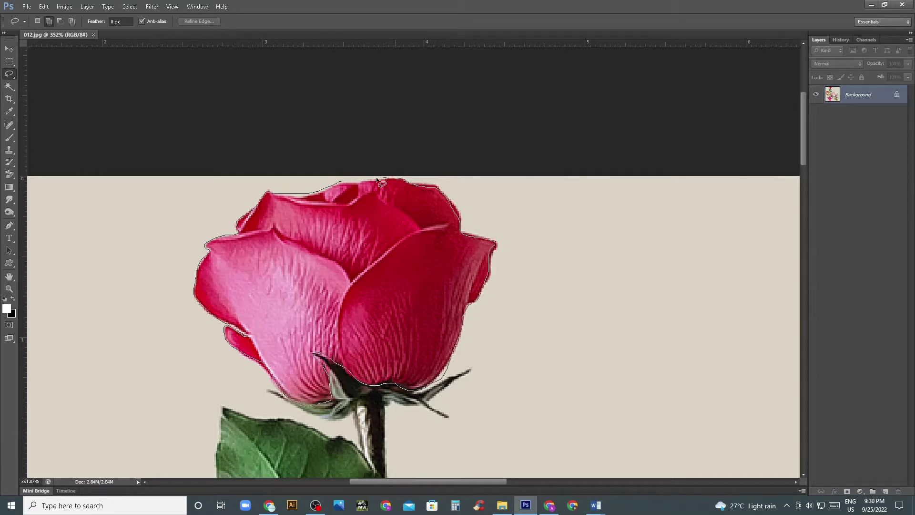
pyautogui.hotkey('ctrl', 'j')
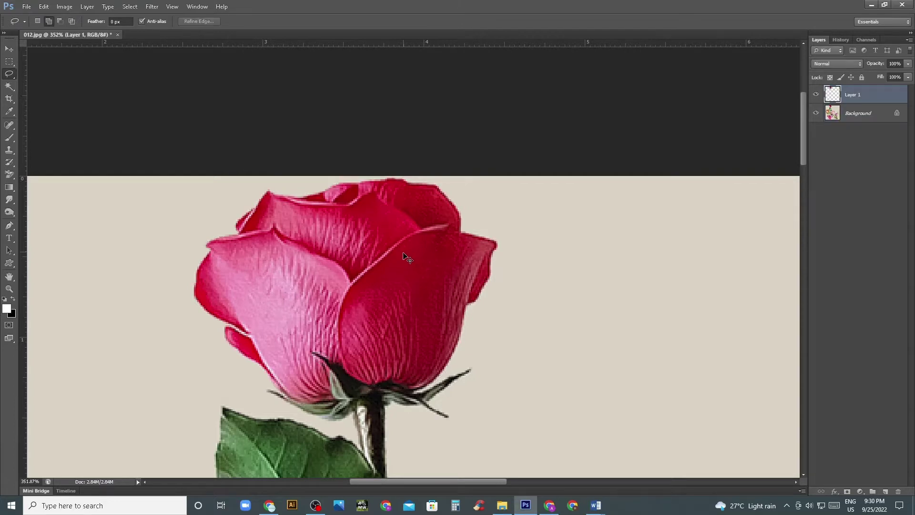
# Step: Try moving the first rose head copy, then undo the move and the copy
pyautogui.press('z')
pyautogui.moveTo(366, 307); pyautogui.dragTo(334, 305)
pyautogui.moveTo(450, 383); pyautogui.dragTo(322, 302)
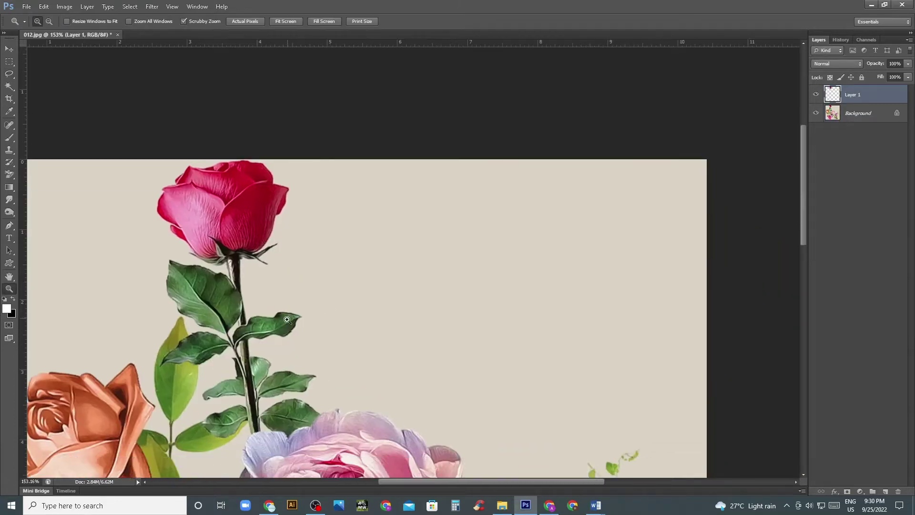
pyautogui.press('v')
pyautogui.moveTo(242, 222); pyautogui.dragTo(407, 273)
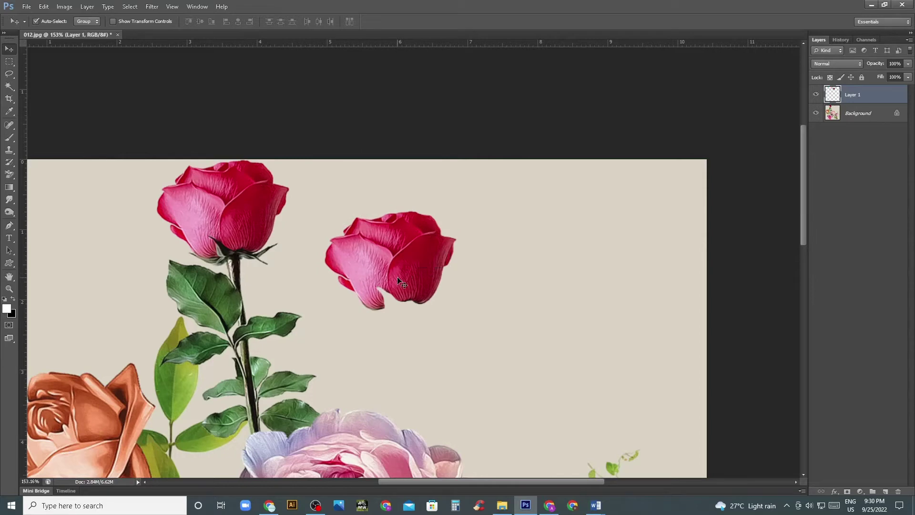
pyautogui.hotkey('ctrl', 'z')
pyautogui.press('z')
pyautogui.moveTo(267, 286)
pyautogui.mouseDown()
pyautogui.moveTo(307, 289)
pyautogui.moveTo(349, 316)
pyautogui.mouseUp()
pyautogui.hotkey('ctrl', 'alt', 'z')
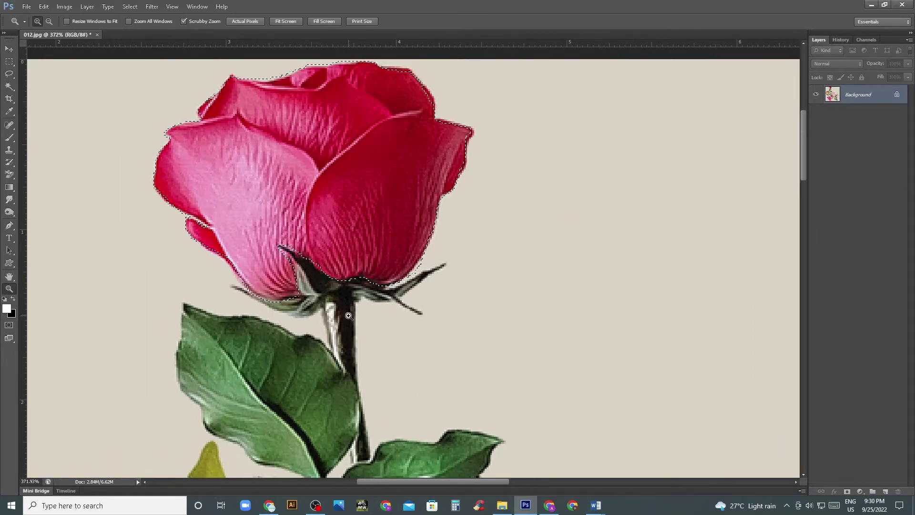
# Step: Lasso the rose head with its sepals and stem and copy it to Layer 1
pyautogui.press('l')
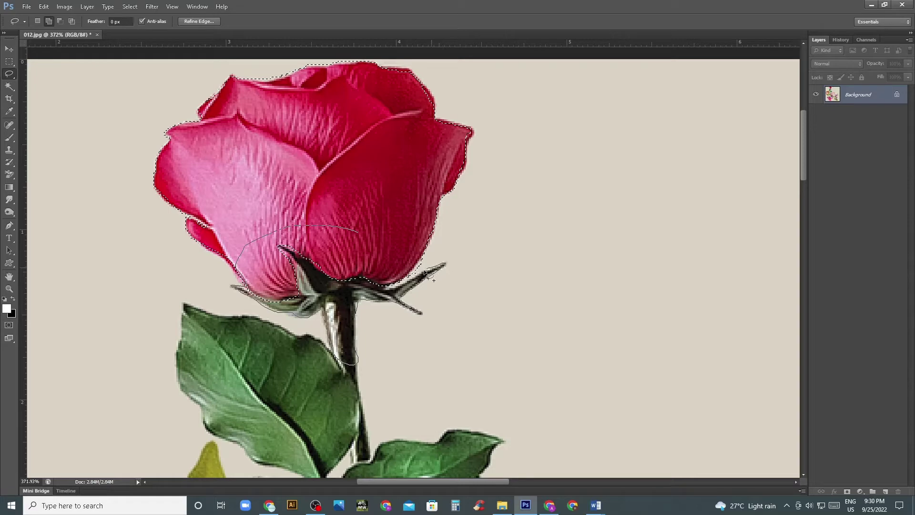
pyautogui.moveTo(388, 291)
pyautogui.mouseDown()
pyautogui.moveTo(378, 265)
pyautogui.moveTo(398, 249)
pyautogui.mouseUp()
pyautogui.hotkey('ctrl', 'j')
pyautogui.click(453, 190)
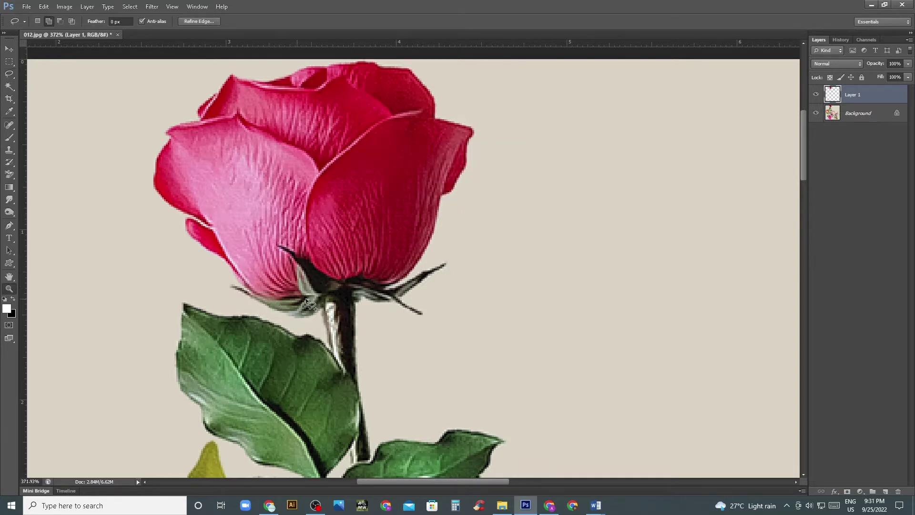
# Step: Move the Layer 1 rose copy into the empty space above the peony
pyautogui.press('v')
pyautogui.scroll(-5, 334, 267)
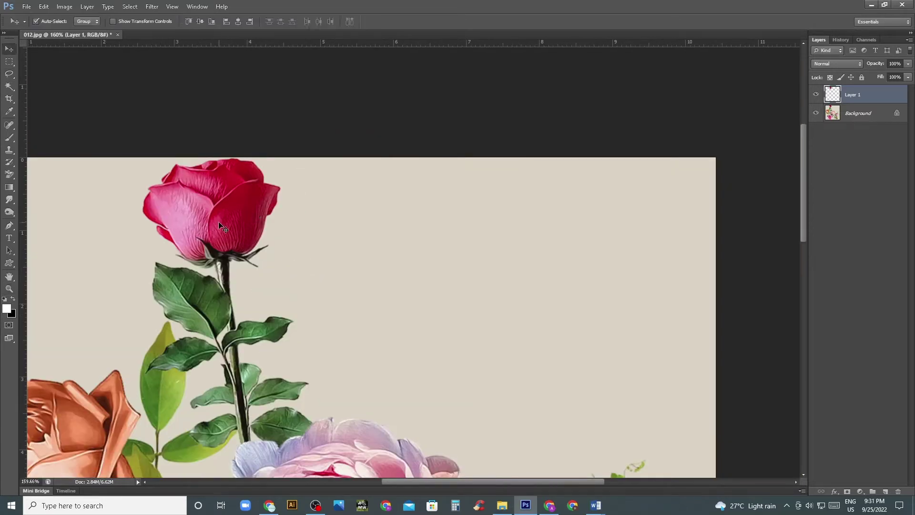
pyautogui.moveTo(224, 229); pyautogui.dragTo(420, 276)
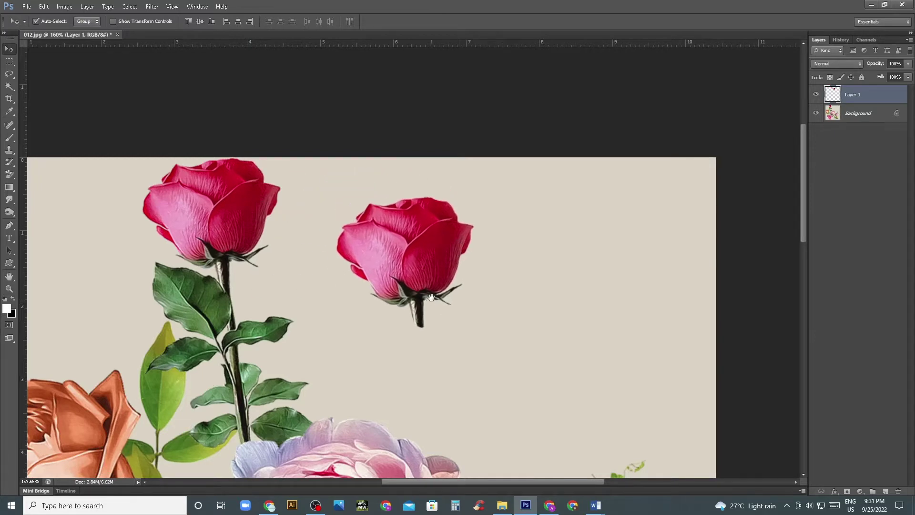
pyautogui.scroll(-4, 432, 237)
pyautogui.moveTo(417, 97); pyautogui.dragTo(441, 184)
pyautogui.press('z')
pyautogui.scroll(-3, 469, 221)
pyautogui.scroll(2, 469, 220)
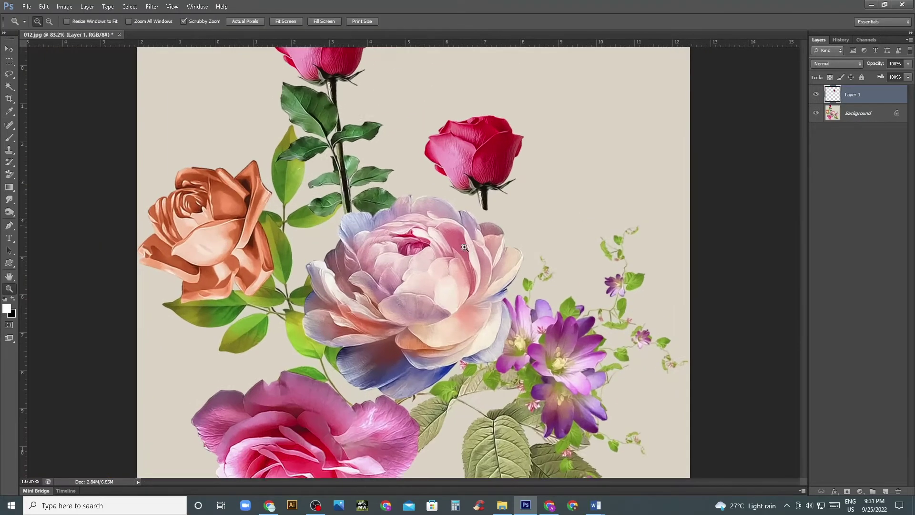
pyautogui.press('v')
pyautogui.click(871, 263)
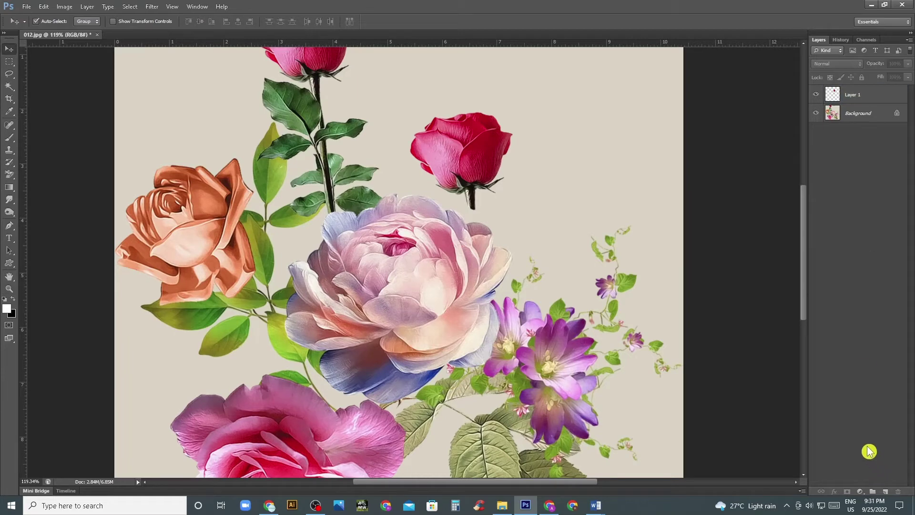
# Step: Draw a rectangular selection in the upper-right background
pyautogui.click(861, 492)
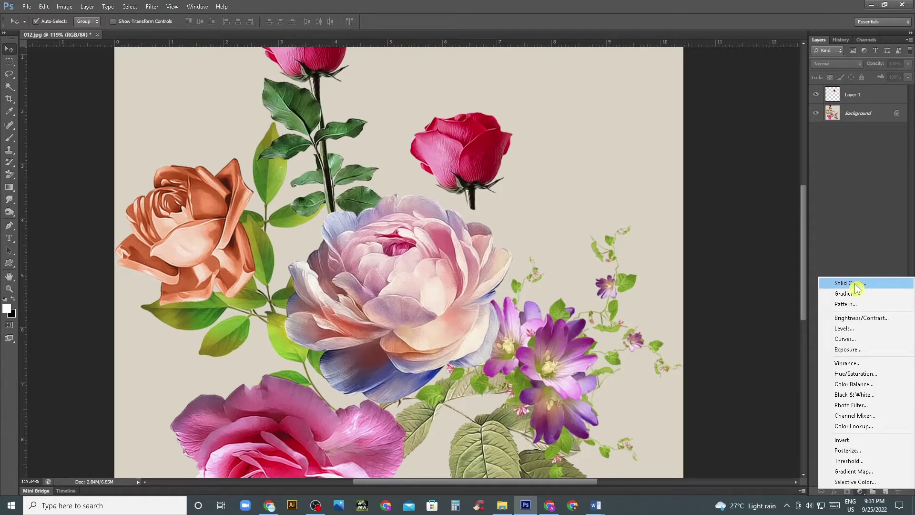
pyautogui.click(844, 213)
pyautogui.moveTo(554, 138); pyautogui.dragTo(508, 154)
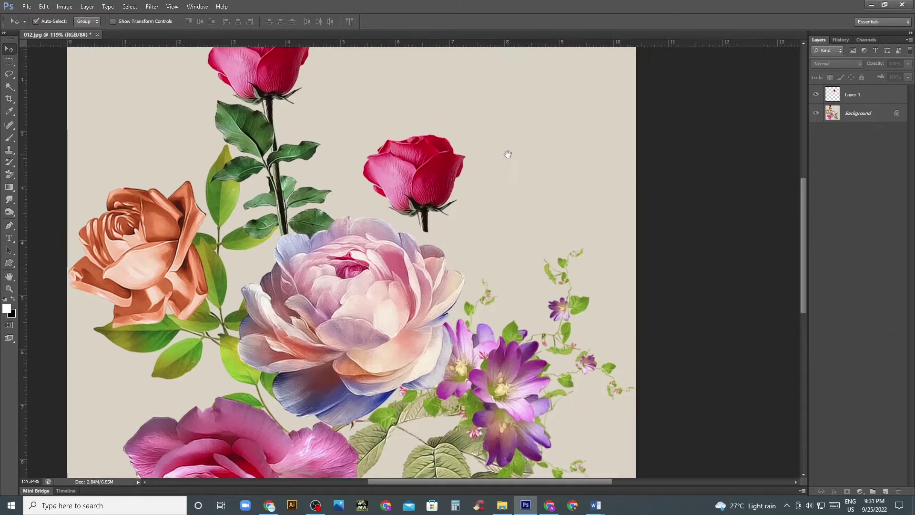
pyautogui.click(861, 491)
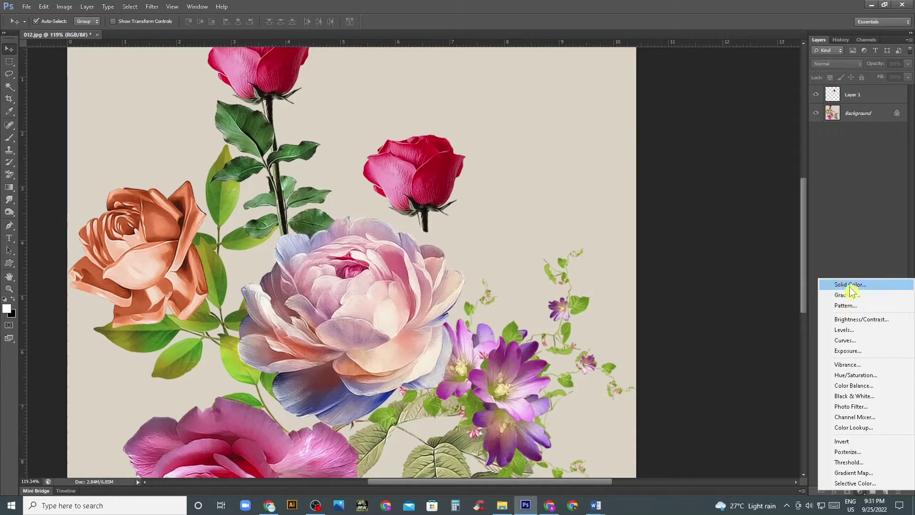
pyautogui.click(599, 193)
pyautogui.press('m')
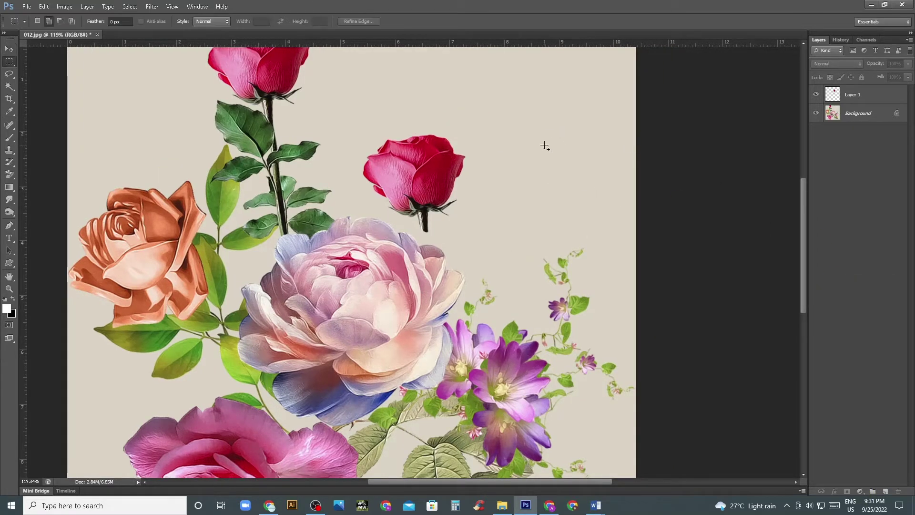
pyautogui.moveTo(501, 91); pyautogui.dragTo(610, 206)
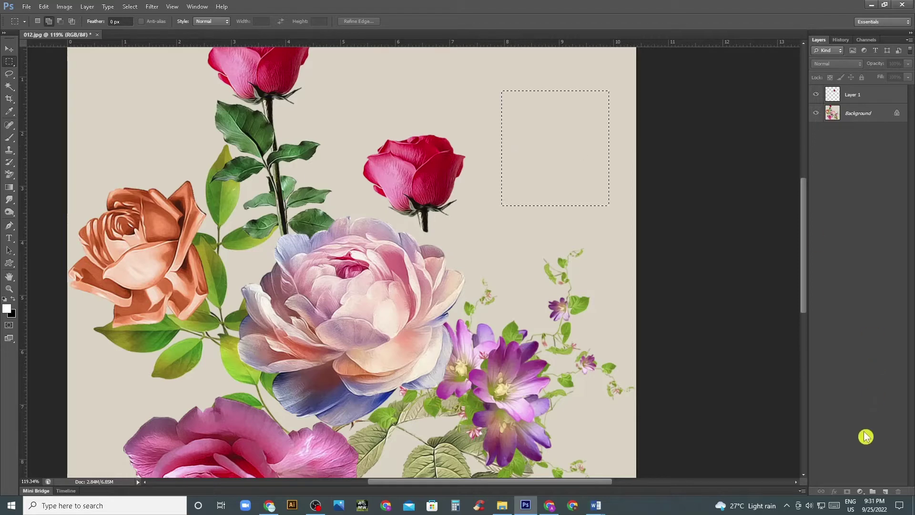
# Step: Fill the selection with a dark red Solid Color layer, Color Fill 1
pyautogui.click(861, 492)
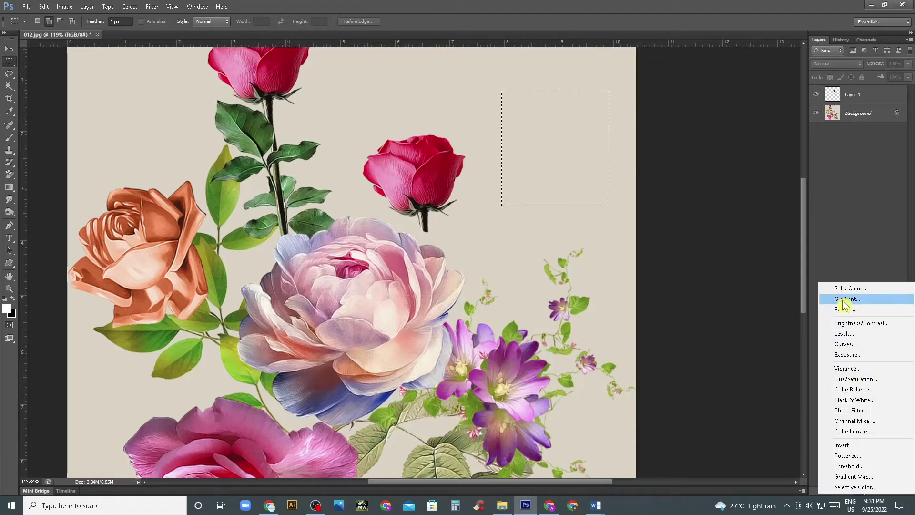
pyautogui.click(851, 288)
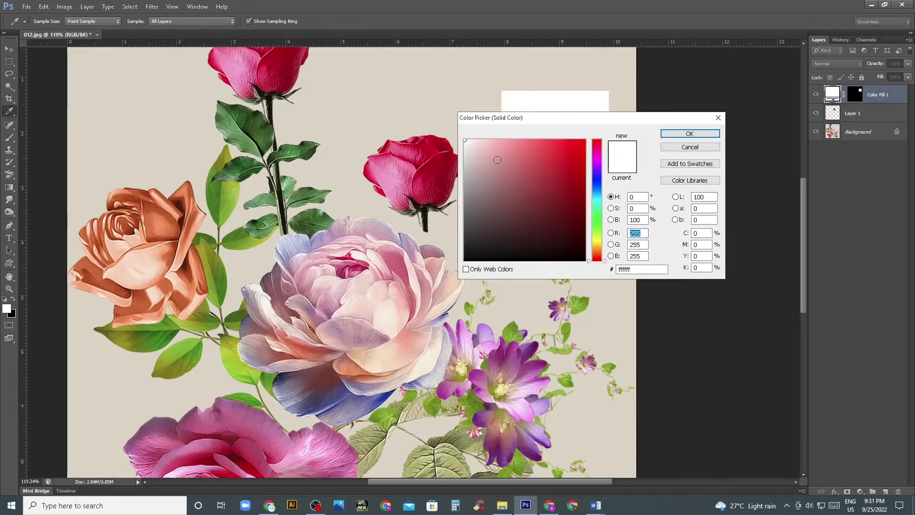
pyautogui.click(541, 159)
pyautogui.moveTo(578, 118)
pyautogui.mouseDown()
pyautogui.moveTo(168, 135)
pyautogui.moveTo(258, 136)
pyautogui.mouseUp()
pyautogui.click(140, 199)
pyautogui.moveTo(291, 202); pyautogui.dragTo(283, 209)
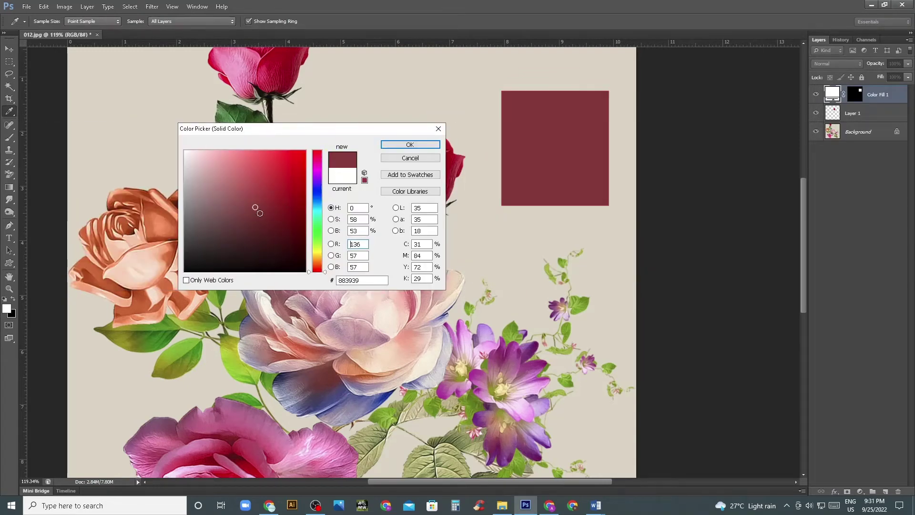
pyautogui.click(410, 145)
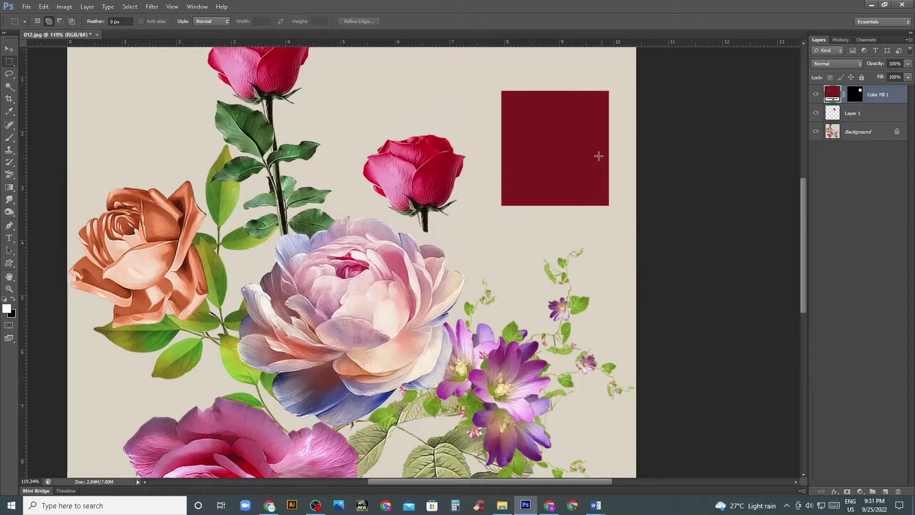
# Step: Nudge the red rectangle up and left, then hide Color Fill 1
pyautogui.press('v')
pyautogui.moveTo(560, 158)
pyautogui.mouseDown()
pyautogui.moveTo(519, 105)
pyautogui.moveTo(549, 148)
pyautogui.mouseUp()
pyautogui.click(816, 95)
# Step: Add a white Color Fill 2, delete it, and make Color Fill 1 visible again
pyautogui.click(861, 179)
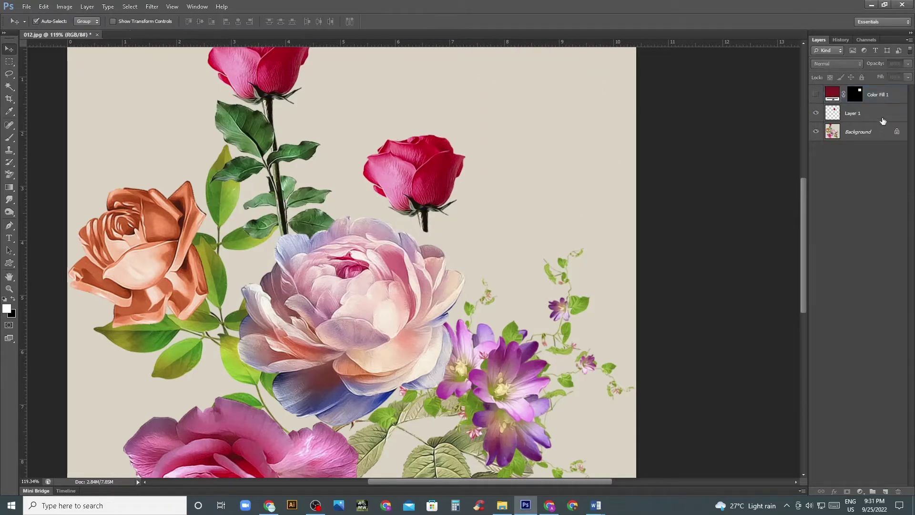
pyautogui.click(861, 491)
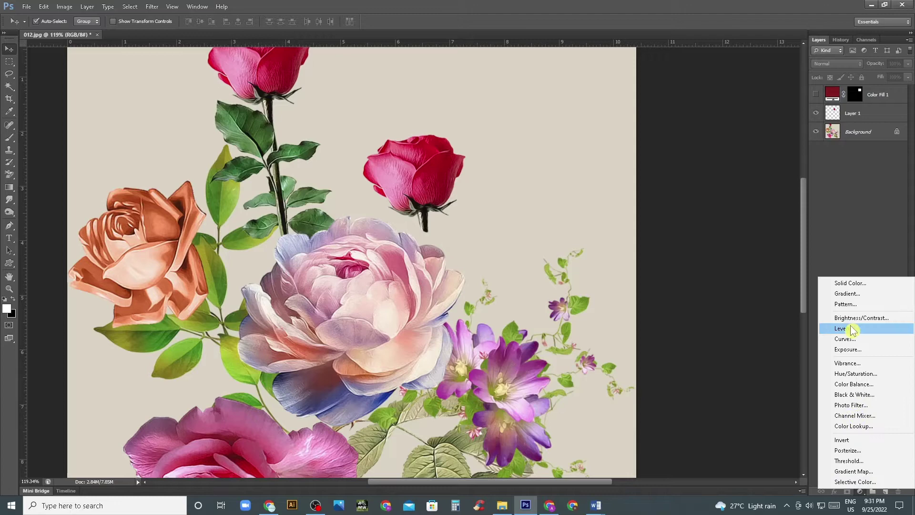
pyautogui.click(863, 284)
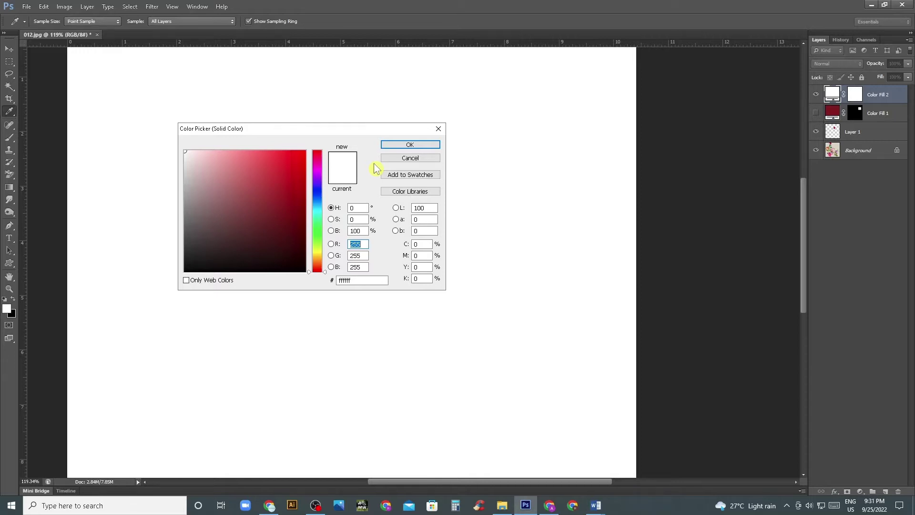
pyautogui.click(409, 145)
pyautogui.click(879, 95)
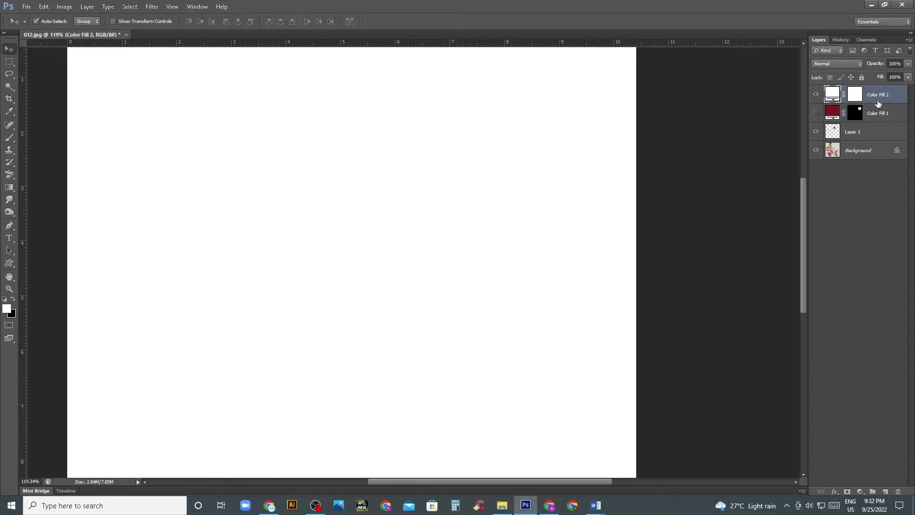
pyautogui.press('Delete')
pyautogui.click(816, 94)
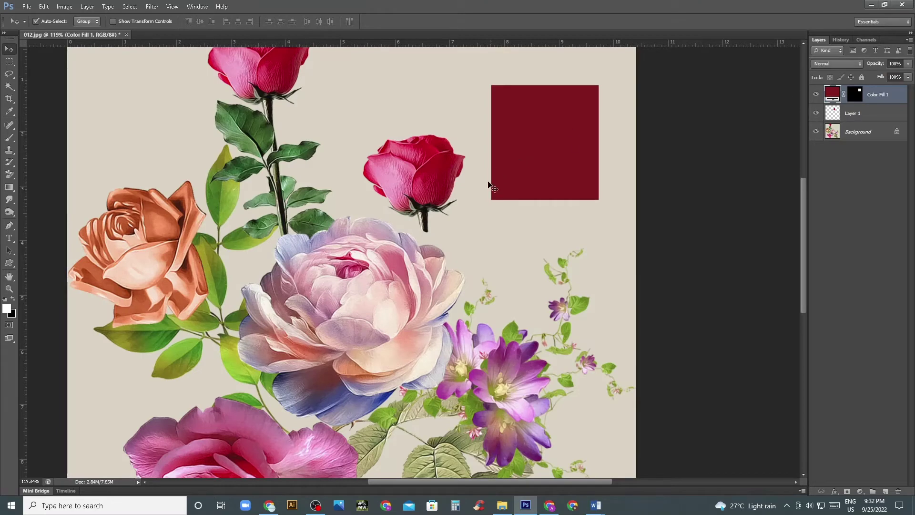
# Step: Move and shrink the red rectangle with Free Transform, then hide Color Fill 1
pyautogui.scroll(2, 524, 193)
pyautogui.moveTo(553, 192); pyautogui.dragTo(559, 165)
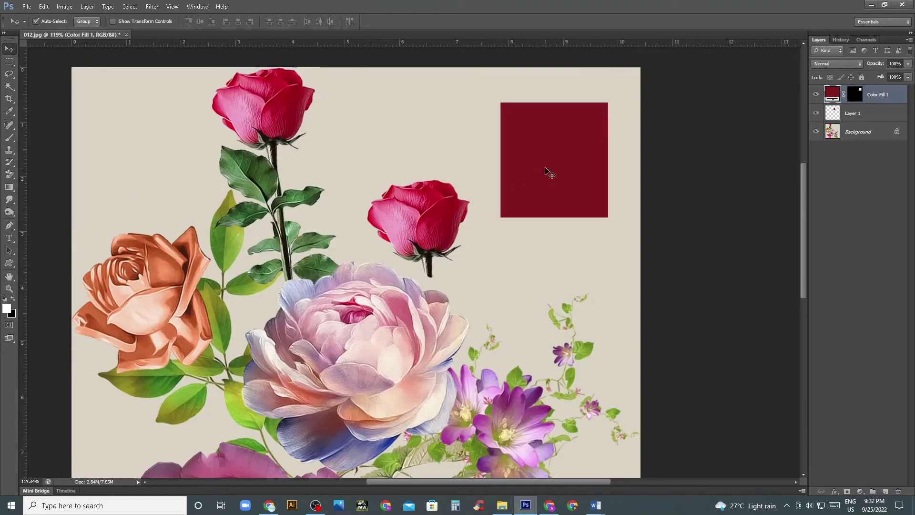
pyautogui.hotkey('ctrl', 't')
pyautogui.moveTo(430, 219); pyautogui.dragTo(499, 172)
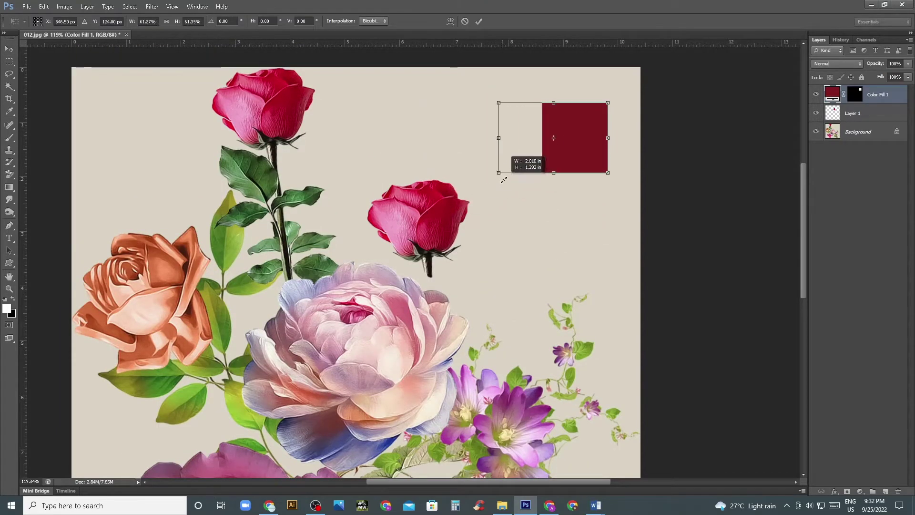
pyautogui.press('Return')
pyautogui.click(834, 164)
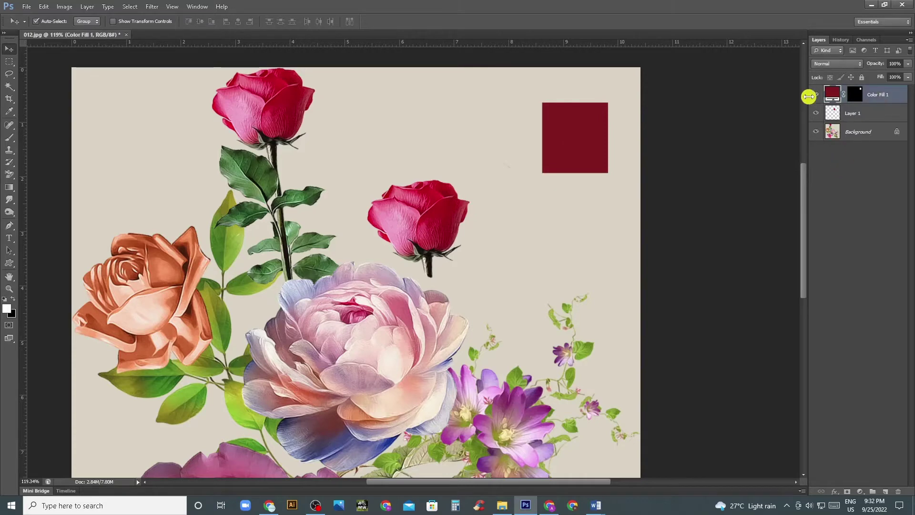
pyautogui.click(816, 95)
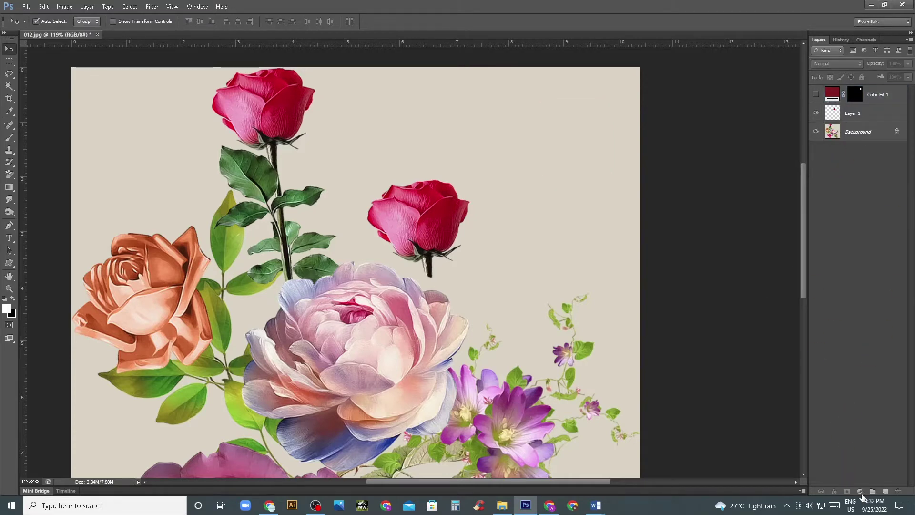
# Step: Alt-drag the Layer 1 rose to create Layer 1 copy below the top rose
pyautogui.click(861, 491)
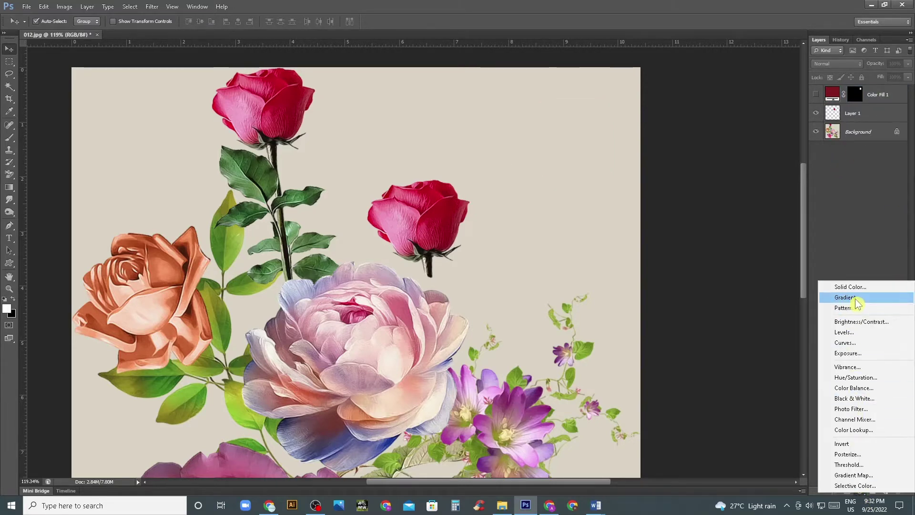
pyautogui.click(863, 216)
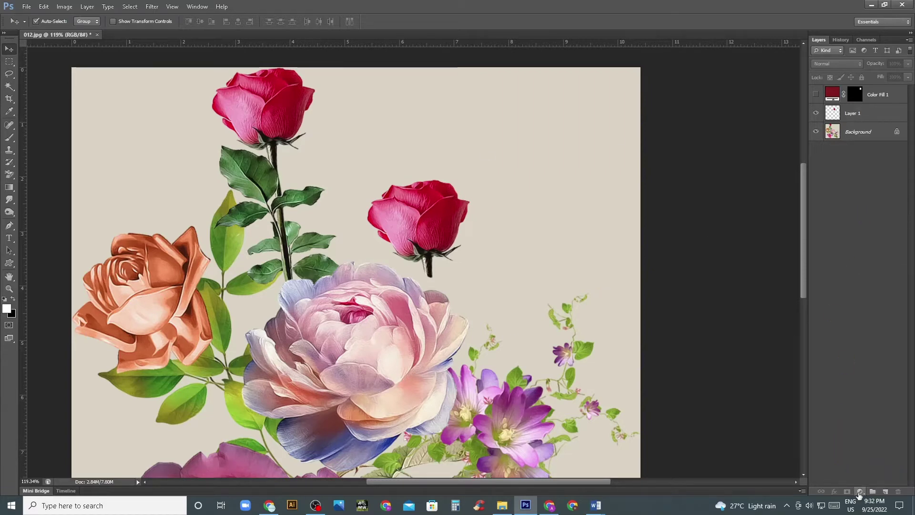
pyautogui.click(860, 496)
pyautogui.click(841, 222)
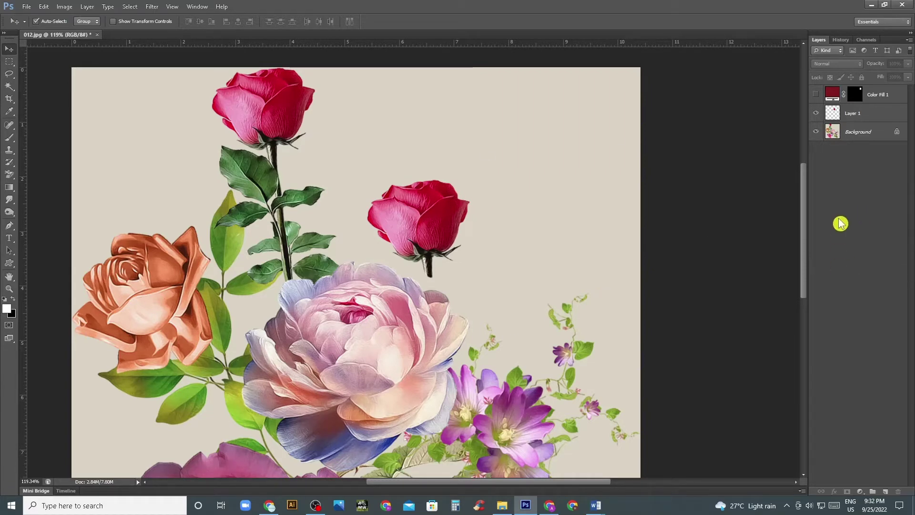
pyautogui.click(867, 118)
pyautogui.moveTo(393, 188); pyautogui.dragTo(232, 141)
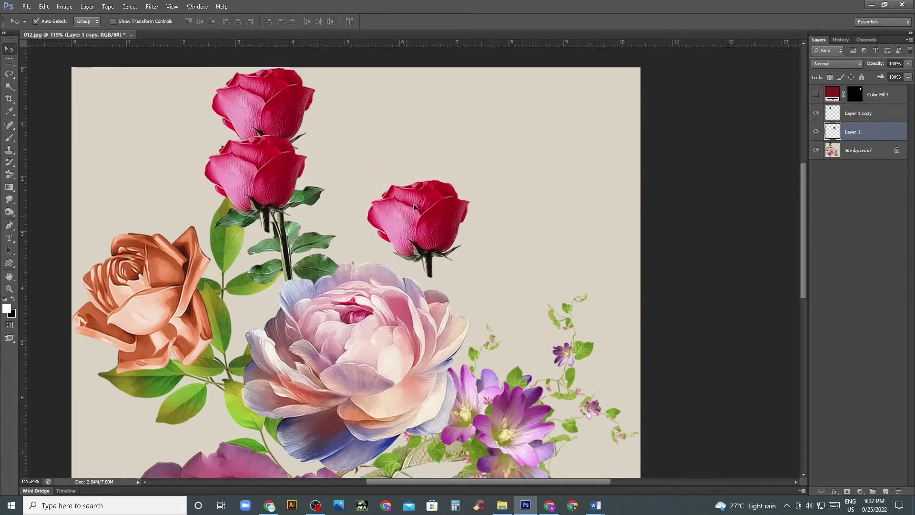
# Step: Nudge the right rose up-right and add a Gradient Fill 1 layer above Layer 1 copy
pyautogui.moveTo(414, 204); pyautogui.dragTo(430, 176)
pyautogui.click(864, 131)
pyautogui.click(878, 115)
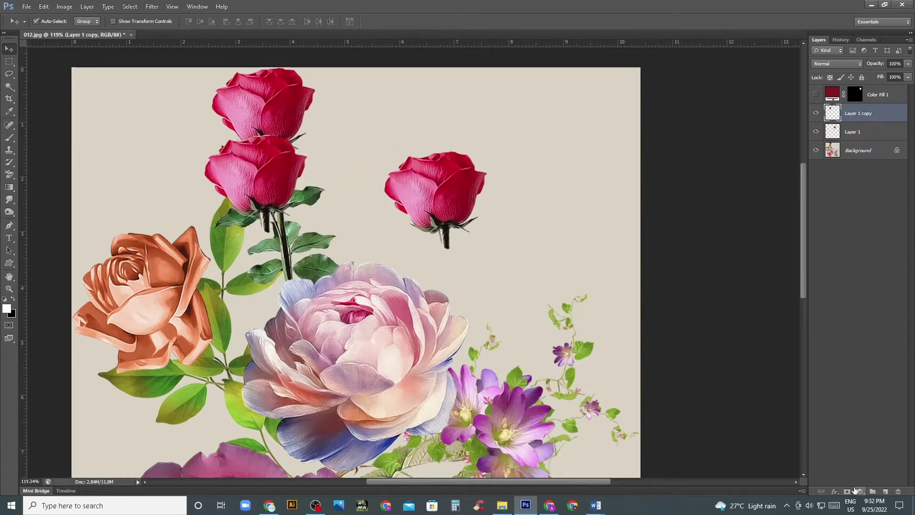
pyautogui.click(861, 492)
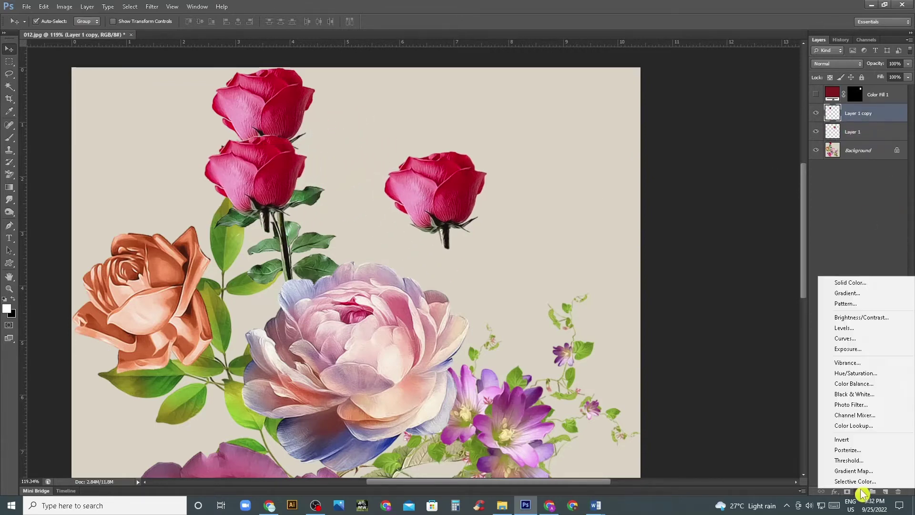
pyautogui.click(864, 298)
pyautogui.moveTo(454, 139); pyautogui.dragTo(606, 126)
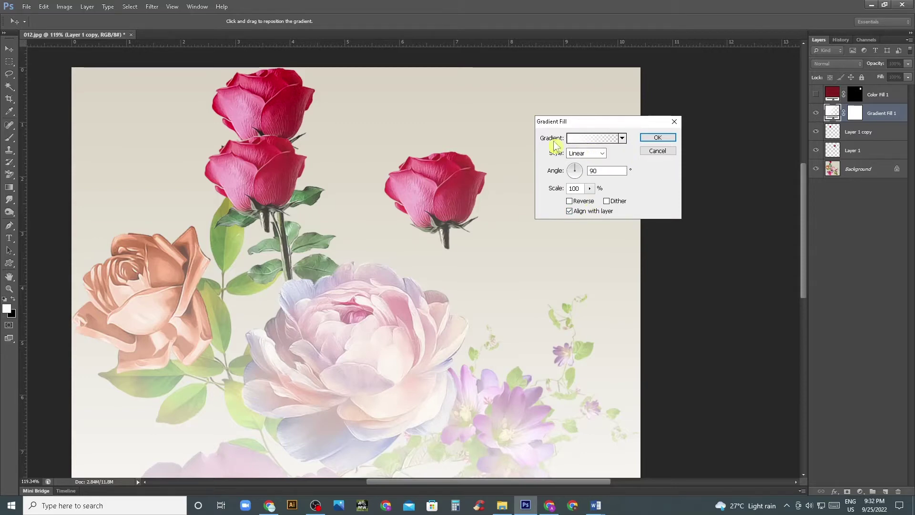
pyautogui.scroll(-3, 446, 264)
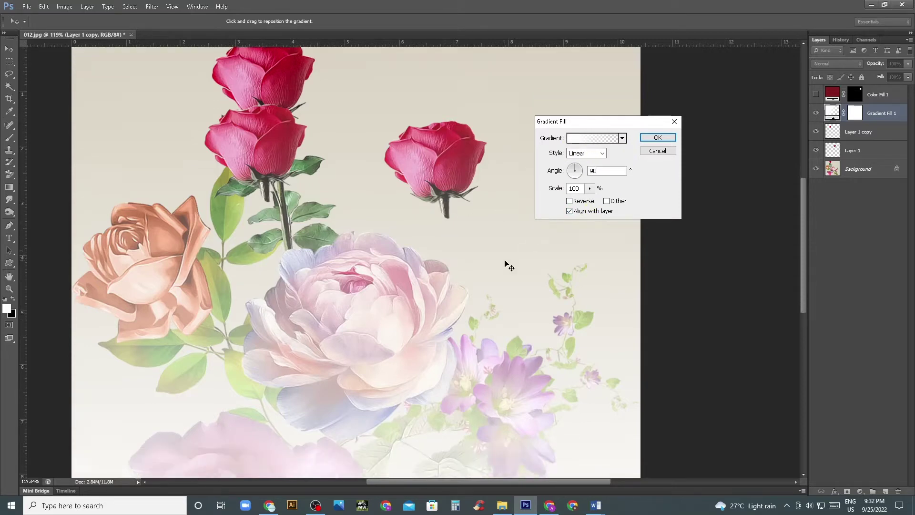
pyautogui.click(650, 139)
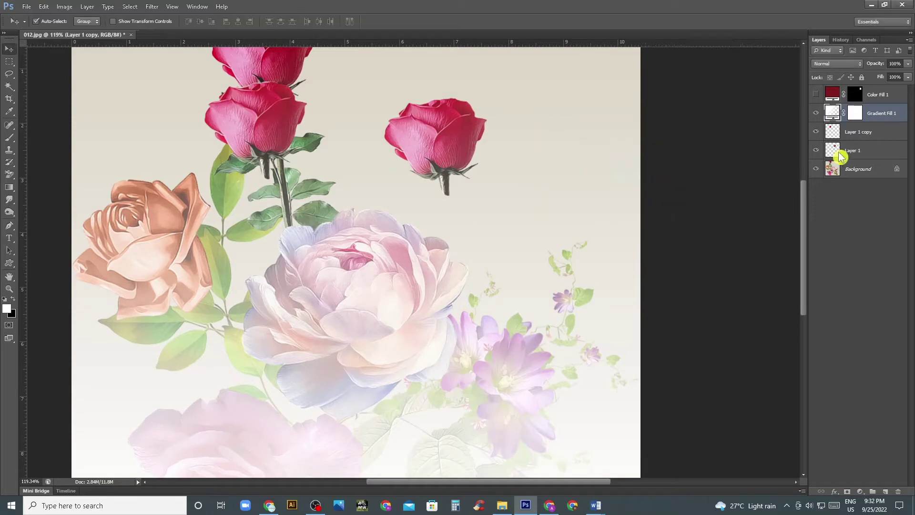
# Step: Clip Gradient Fill 1 to the rose layer below with Ctrl+Alt+G
pyautogui.click(817, 113)
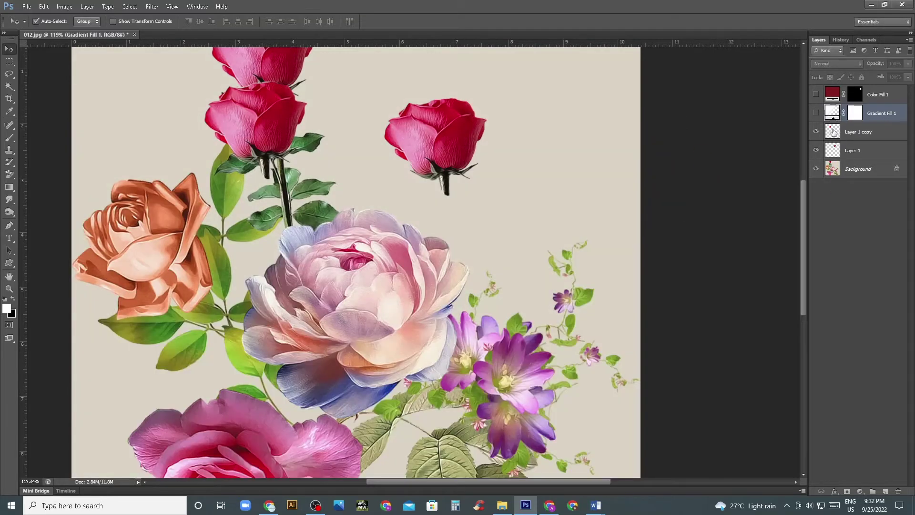
pyautogui.keyDown('ctrl'); pyautogui.click(834, 132); pyautogui.keyUp('ctrl')
pyautogui.click(438, 165)
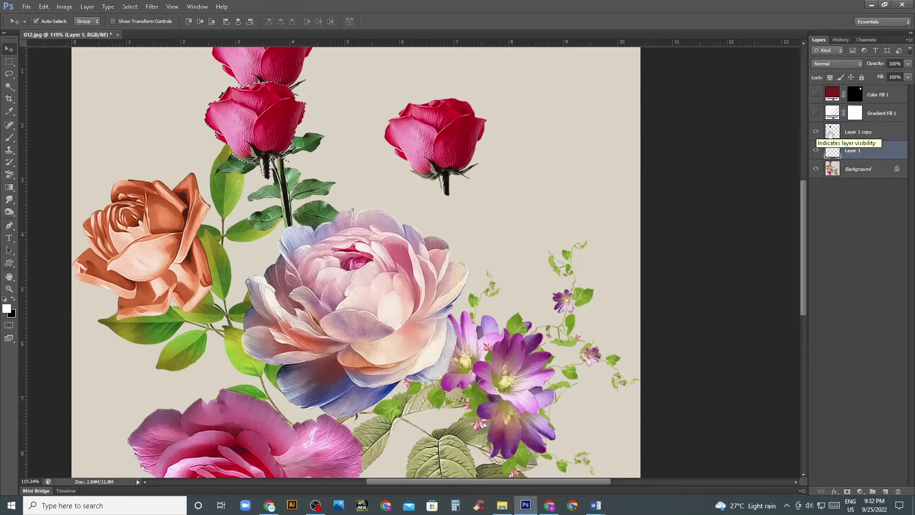
pyautogui.click(839, 131)
pyautogui.click(816, 113)
pyautogui.click(879, 114)
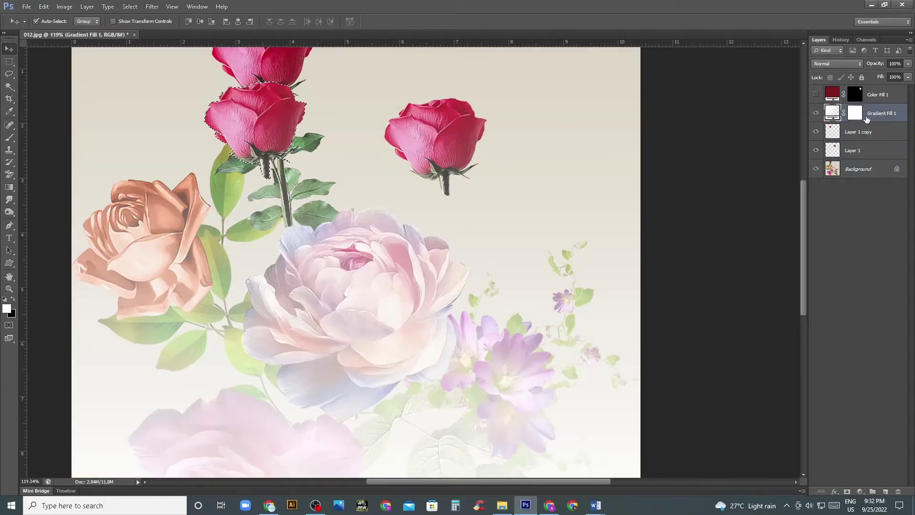
pyautogui.hotkey('ctrl', 'alt', 'g')
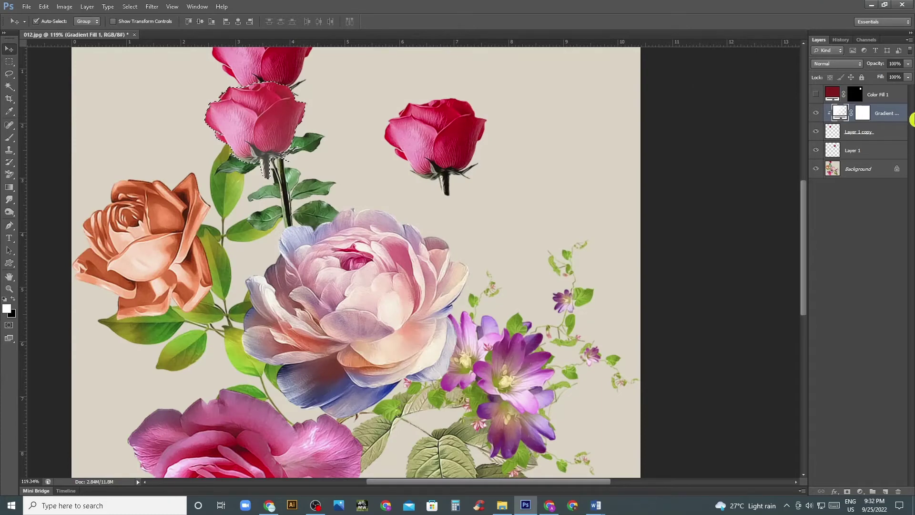
# Step: Shift the right rose slightly, deselect, and undo the last couple of steps
pyautogui.moveTo(446, 143); pyautogui.dragTo(449, 139)
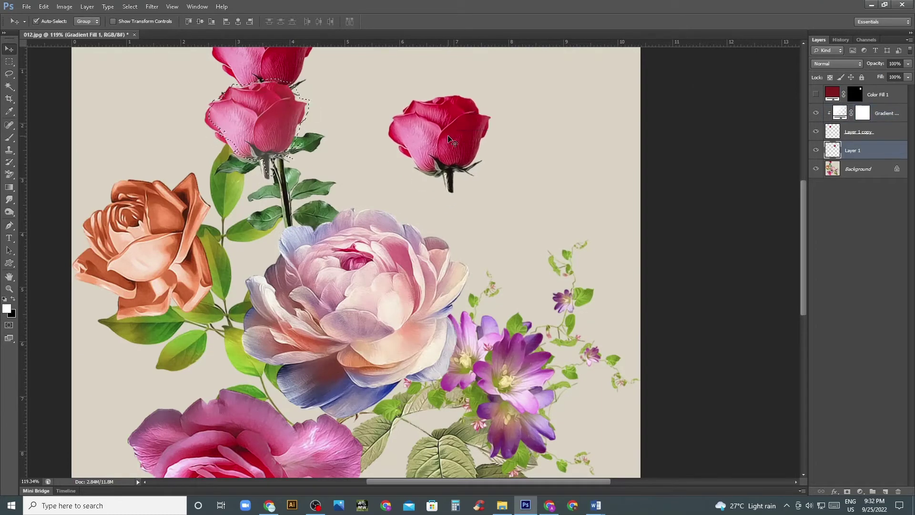
pyautogui.hotkey('ctrl', 'd')
pyautogui.hotkey('ctrl', 'alt', 'z')
pyautogui.hotkey('ctrl', 'alt', 'z')
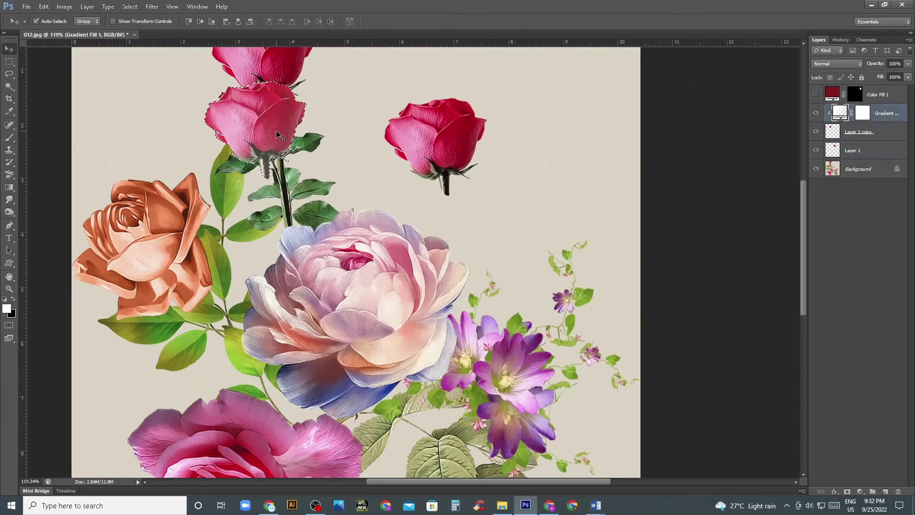
pyautogui.hotkey('ctrl', 'alt', 'z')
pyautogui.hotkey('ctrl', 'd')
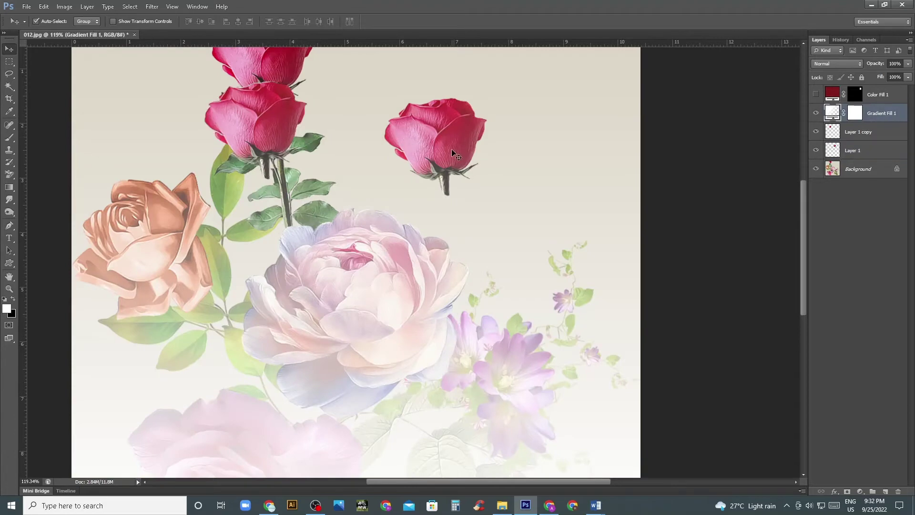
pyautogui.moveTo(463, 160)
pyautogui.mouseDown()
pyautogui.moveTo(462, 144)
pyautogui.moveTo(480, 150)
pyautogui.mouseUp()
# Step: Move Layer 1 above Layer 1 copy and clip Gradient Fill 1 to Layer 1
pyautogui.click(817, 113)
pyautogui.click(854, 150)
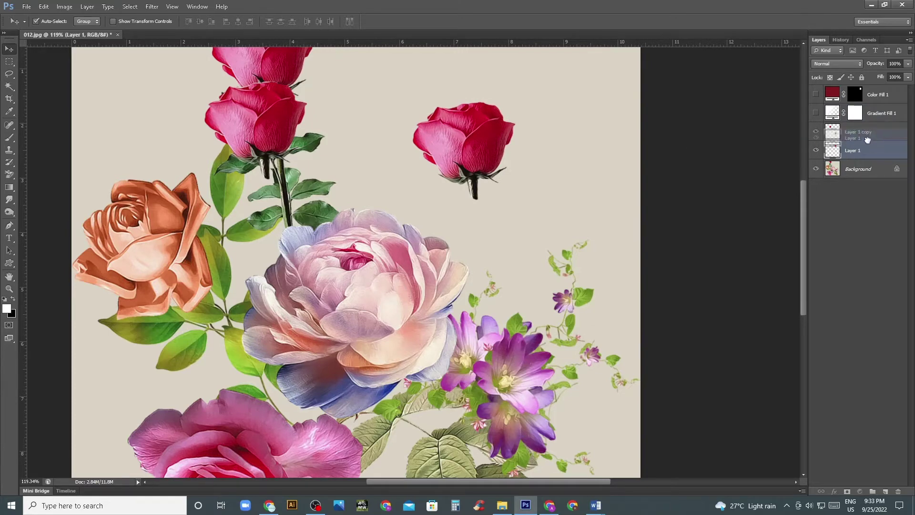
pyautogui.moveTo(864, 153); pyautogui.dragTo(866, 129)
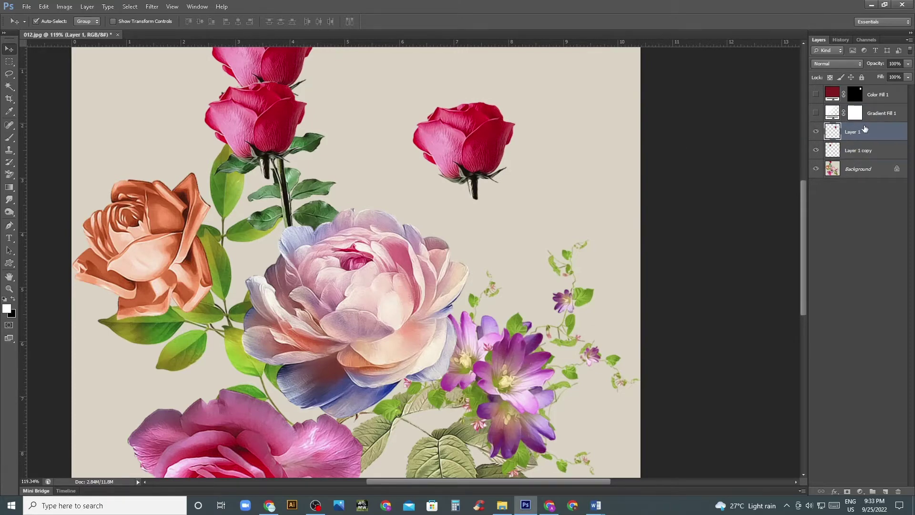
pyautogui.click(880, 112)
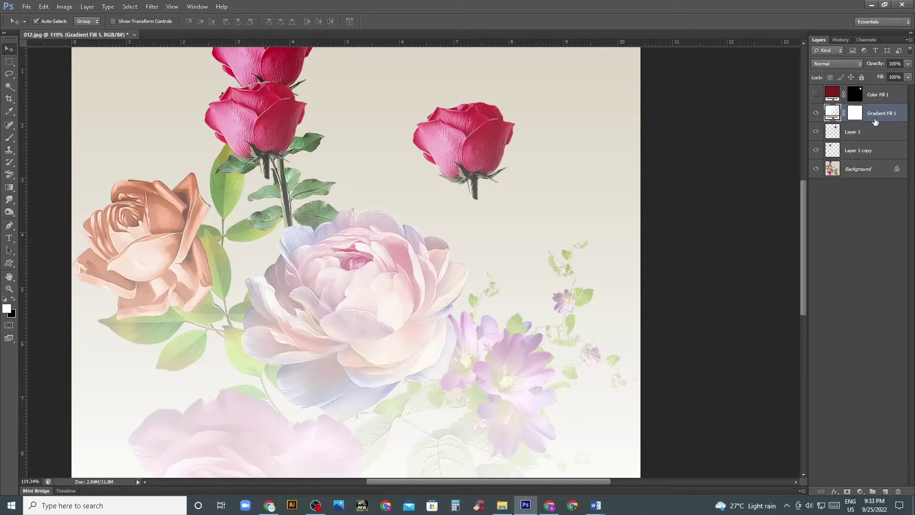
pyautogui.keyDown('alt'); pyautogui.click(875, 121); pyautogui.keyUp('alt')
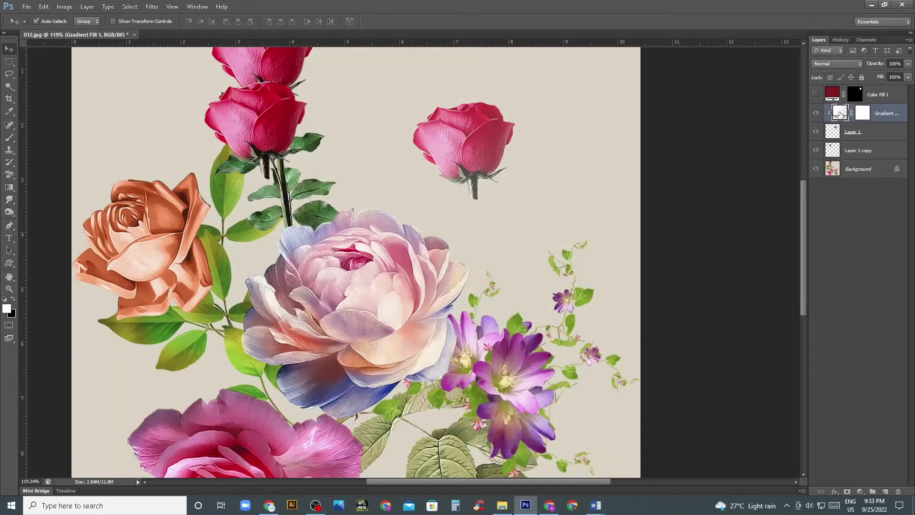
# Step: Move Gradient Fill 1's colour stops to 16% and 46% and apply the change
pyautogui.doubleClick(841, 114)
pyautogui.click(601, 141)
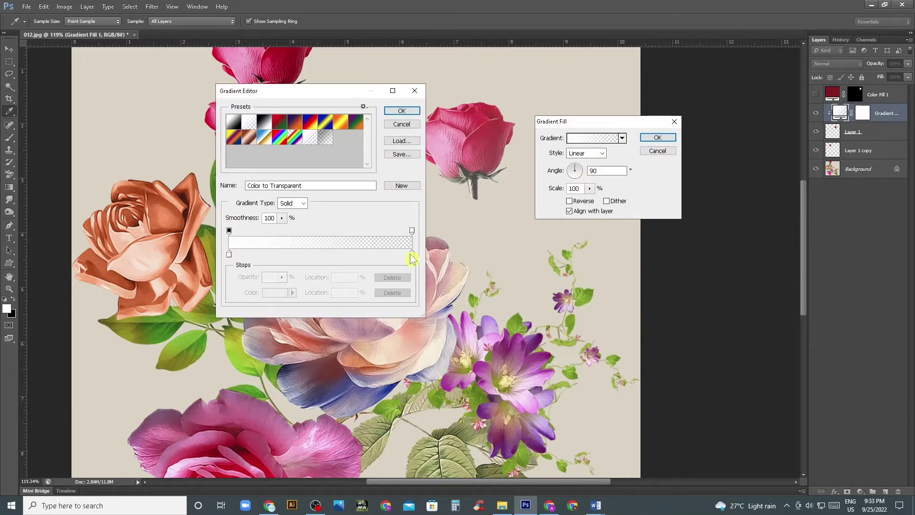
pyautogui.moveTo(412, 255); pyautogui.dragTo(311, 255)
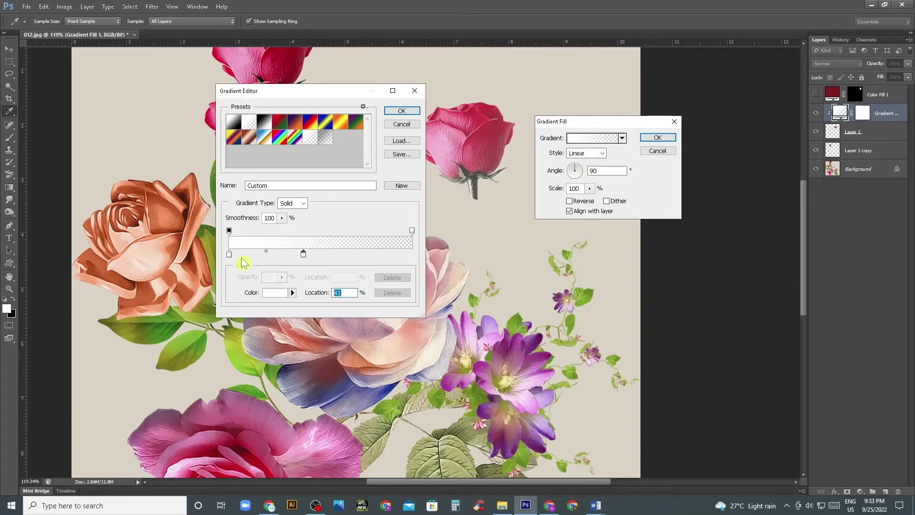
pyautogui.moveTo(234, 256); pyautogui.dragTo(258, 258)
pyautogui.click(402, 110)
pyautogui.click(658, 137)
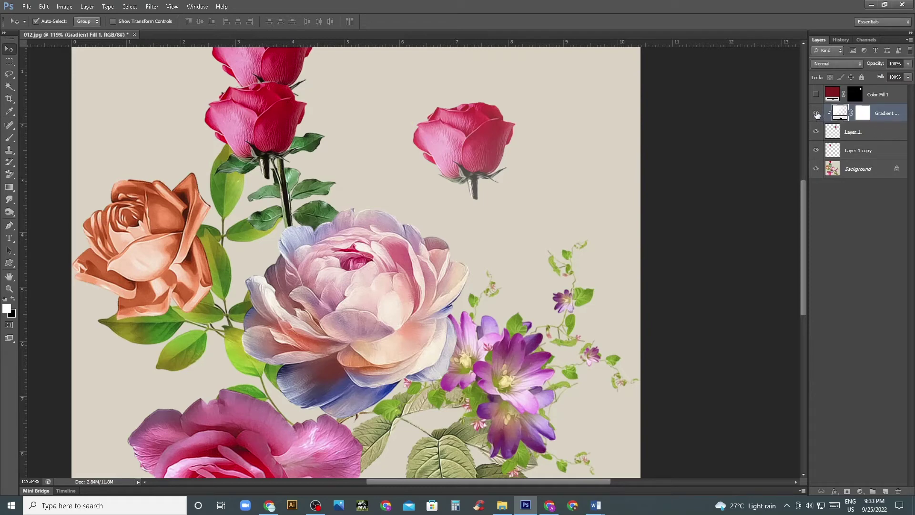
# Step: Compare the rose with and without the gradient, then delete Gradient Fill 1
pyautogui.click(816, 113)
pyautogui.click(816, 113)
pyautogui.press('Delete')
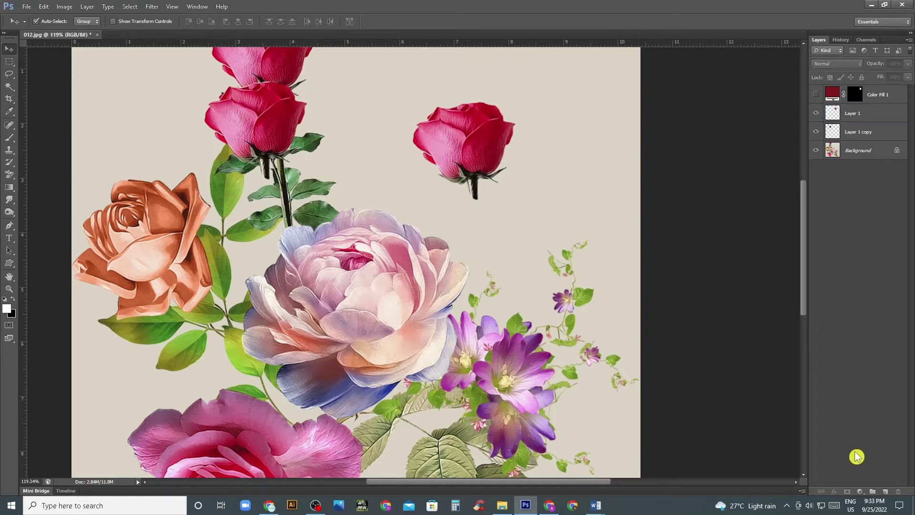
# Step: Define the whole image as a pattern named 012.jpg
pyautogui.click(861, 491)
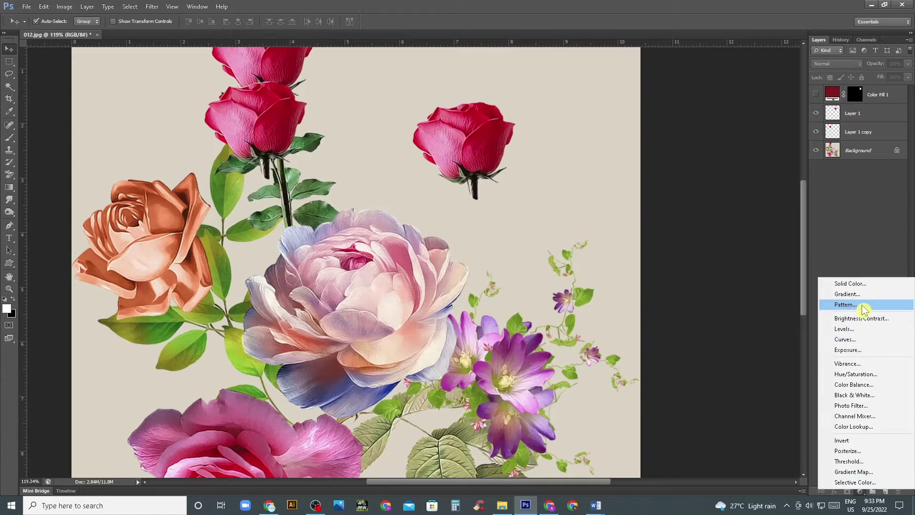
pyautogui.click(857, 240)
pyautogui.click(43, 6)
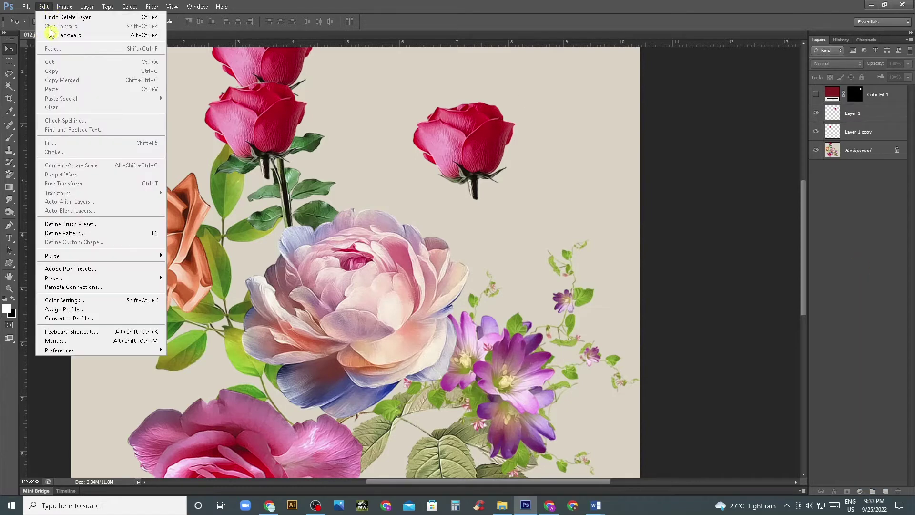
pyautogui.click(79, 234)
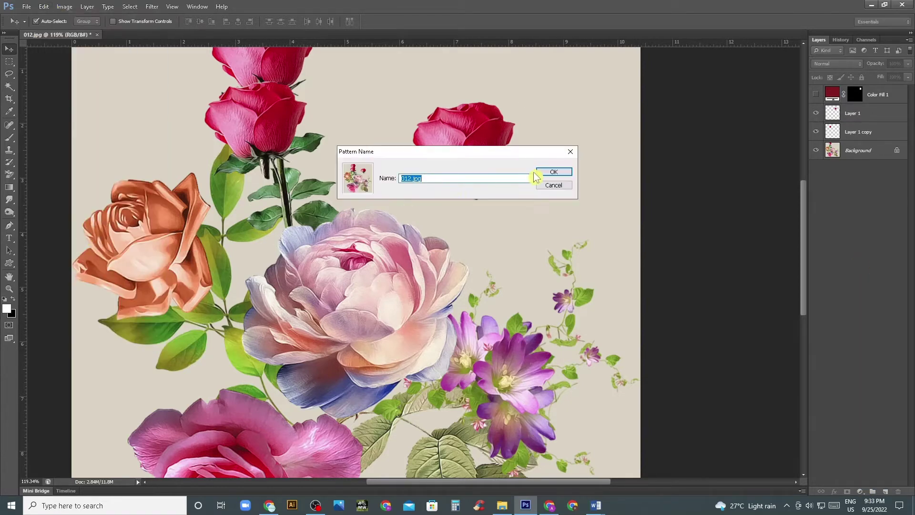
pyautogui.click(541, 175)
# Step: Add a trial Pattern Fill layer, shift the pattern down-right, then delete it
pyautogui.click(860, 492)
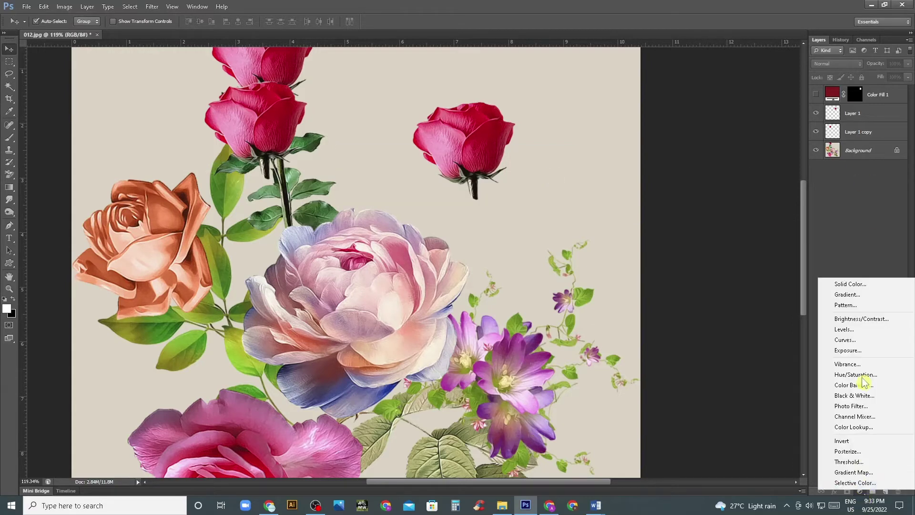
pyautogui.click(861, 303)
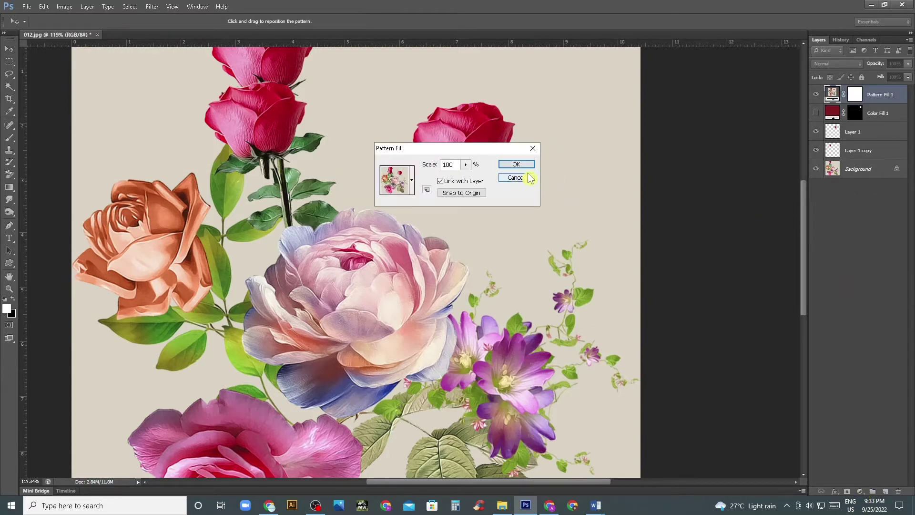
pyautogui.press('Return')
pyautogui.moveTo(221, 172)
pyautogui.mouseDown()
pyautogui.moveTo(289, 220)
pyautogui.moveTo(540, 276)
pyautogui.mouseUp()
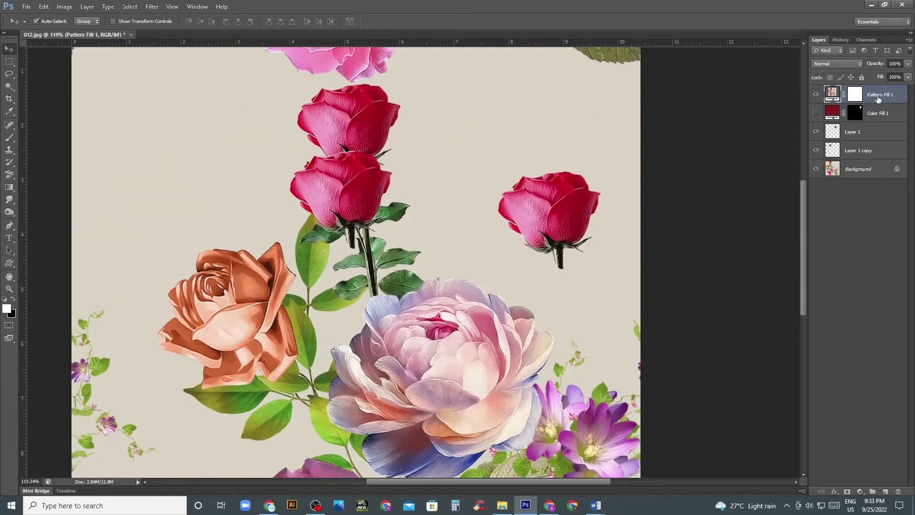
pyautogui.press('Delete')
pyautogui.click(862, 266)
# Step: Nudge the lone rose on Layer 1 slightly up and to the left
pyautogui.click(860, 491)
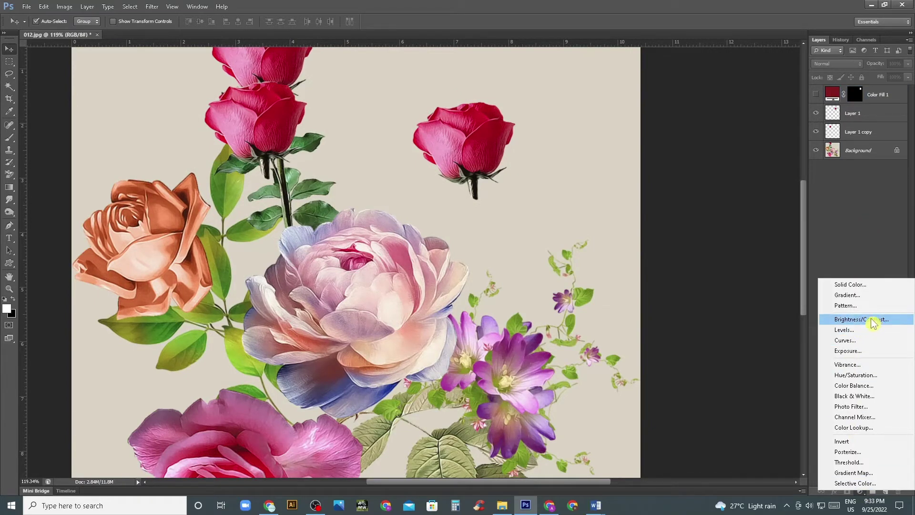
pyautogui.press('Escape')
pyautogui.moveTo(487, 158); pyautogui.dragTo(469, 173)
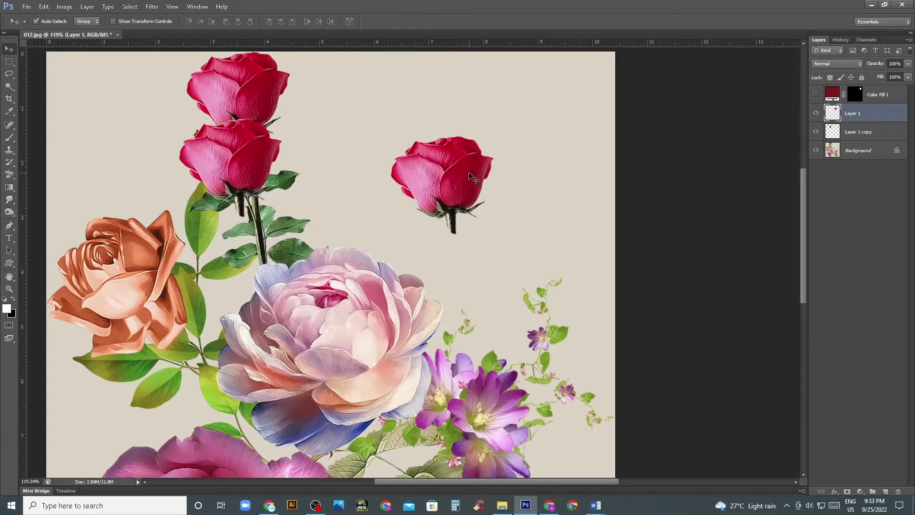
pyautogui.press('z')
pyautogui.click(447, 219)
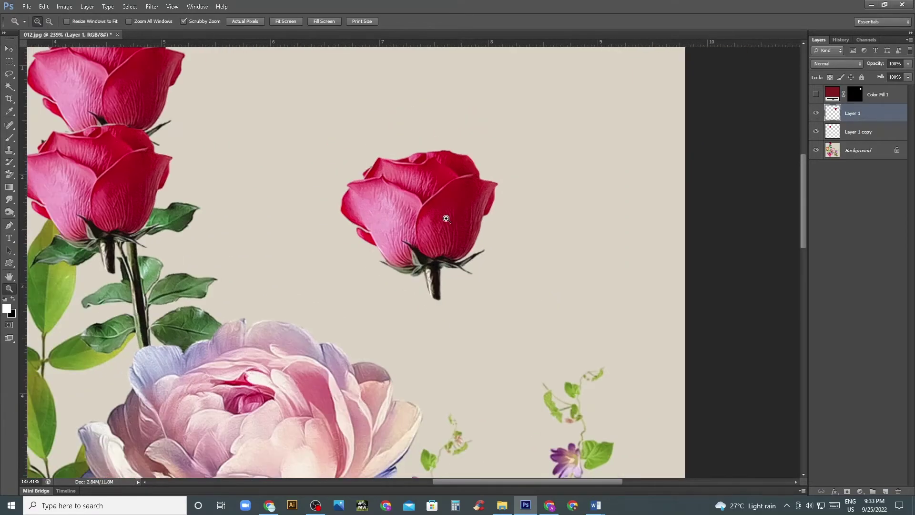
pyautogui.press('v')
pyautogui.moveTo(447, 218); pyautogui.dragTo(439, 211)
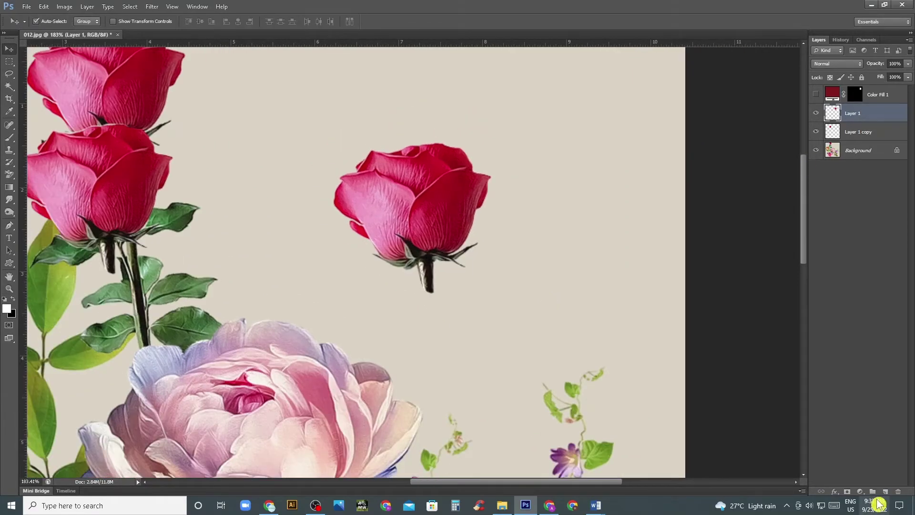
# Step: Add a Brightness/Contrast layer clipped to the rose and tweak its brightness and contrast
pyautogui.click(860, 492)
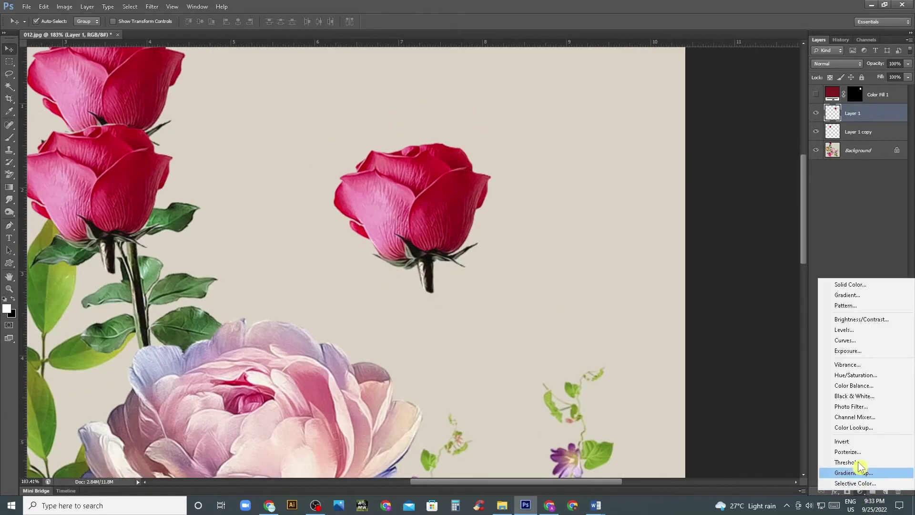
pyautogui.click(868, 322)
pyautogui.moveTo(666, 133); pyautogui.dragTo(632, 121)
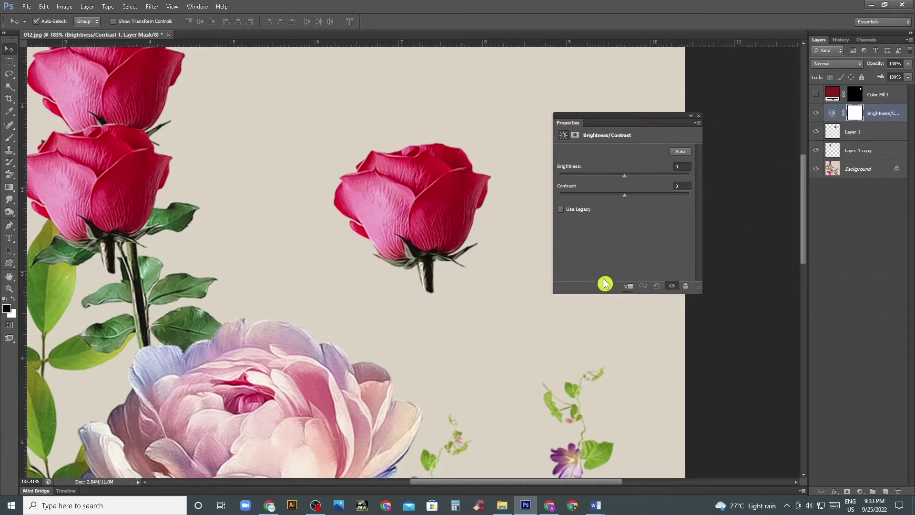
pyautogui.click(630, 288)
pyautogui.moveTo(625, 176)
pyautogui.mouseDown()
pyautogui.moveTo(656, 178)
pyautogui.moveTo(562, 199)
pyautogui.moveTo(571, 199)
pyautogui.mouseUp()
pyautogui.moveTo(644, 176)
pyautogui.mouseDown()
pyautogui.moveTo(663, 179)
pyautogui.moveTo(612, 179)
pyautogui.moveTo(614, 197)
pyautogui.moveTo(634, 197)
pyautogui.moveTo(614, 177)
pyautogui.mouseUp()
# Step: Delete the trial Brightness/Contrast layer
pyautogui.click(699, 116)
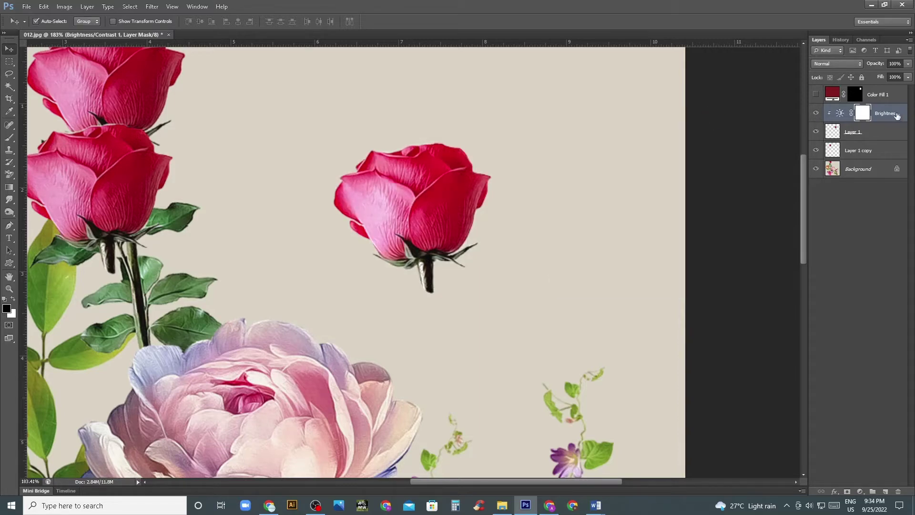
pyautogui.click(899, 116)
pyautogui.click(898, 492)
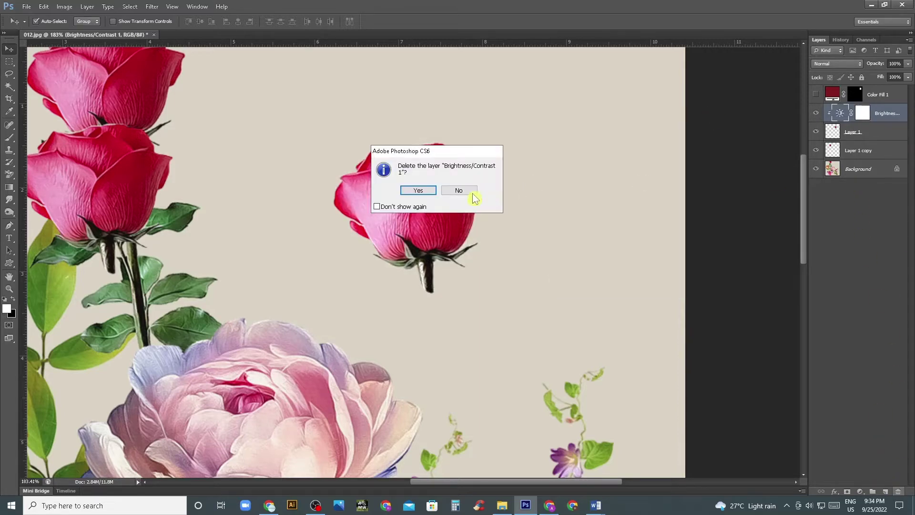
pyautogui.click(419, 189)
pyautogui.click(861, 492)
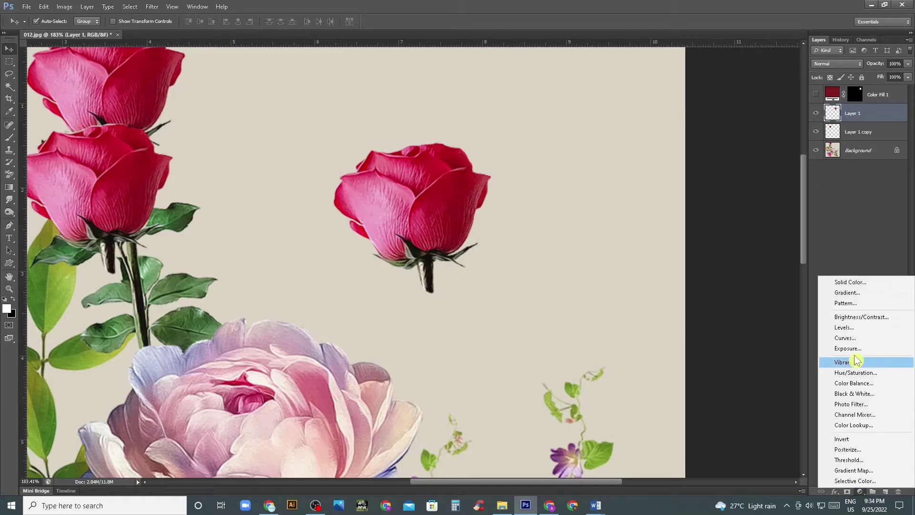
pyautogui.click(844, 328)
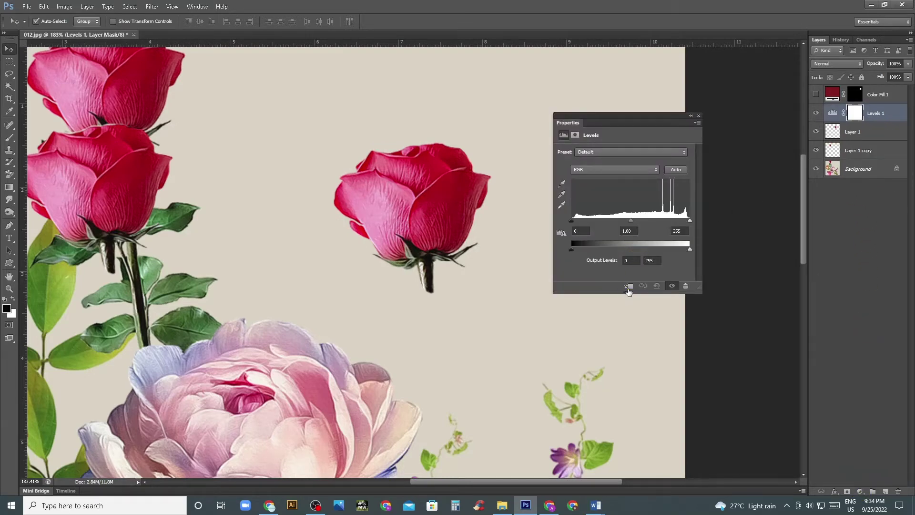
pyautogui.click(627, 286)
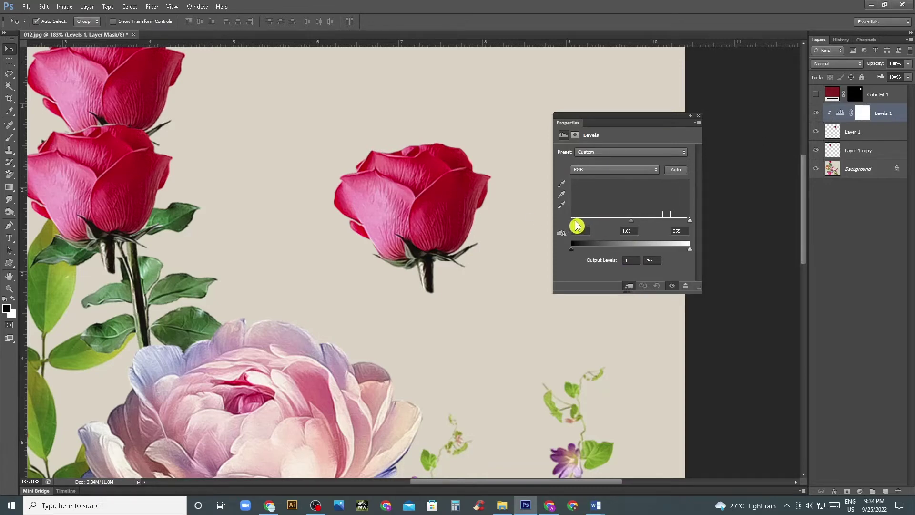
pyautogui.moveTo(572, 222); pyautogui.dragTo(595, 222)
pyautogui.moveTo(690, 222); pyautogui.dragTo(627, 222)
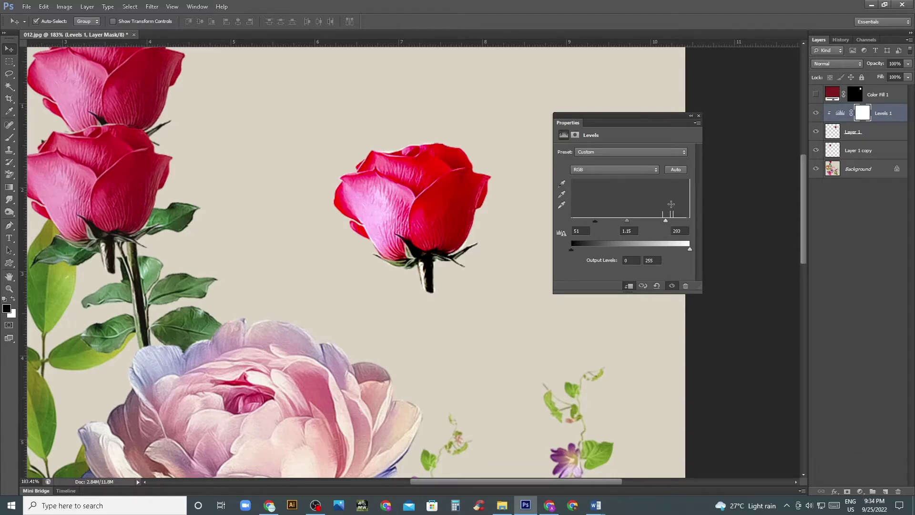
pyautogui.moveTo(658, 121); pyautogui.dragTo(643, 119)
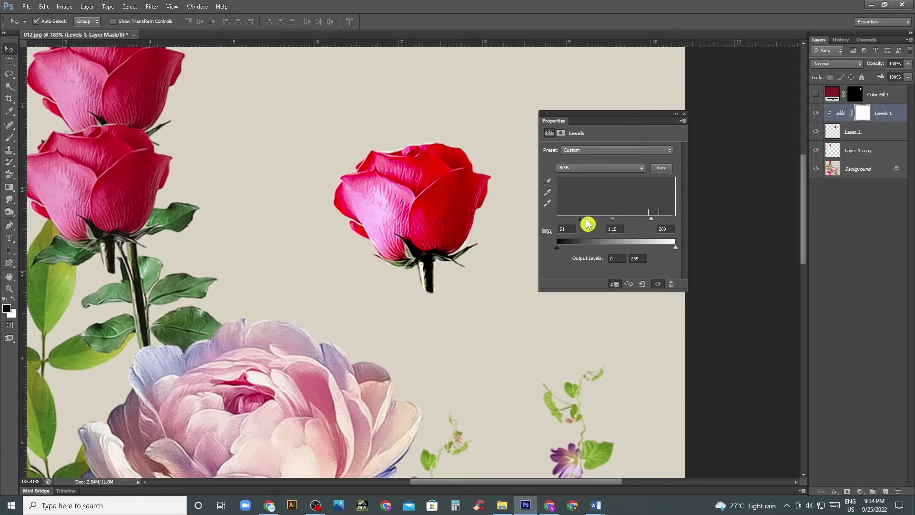
pyautogui.moveTo(581, 219)
pyautogui.mouseDown()
pyautogui.moveTo(668, 218)
pyautogui.moveTo(583, 227)
pyautogui.moveTo(614, 228)
pyautogui.mouseUp()
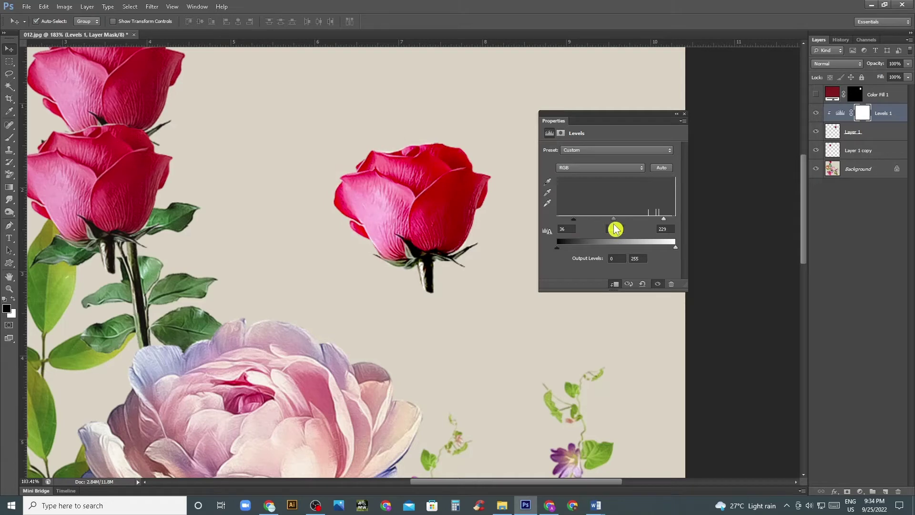
pyautogui.click(685, 115)
pyautogui.press('Delete')
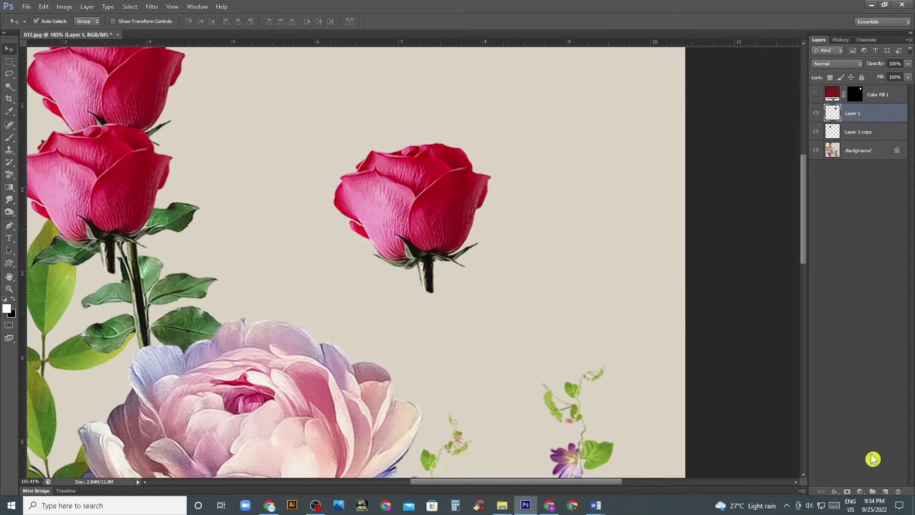
pyautogui.click(861, 492)
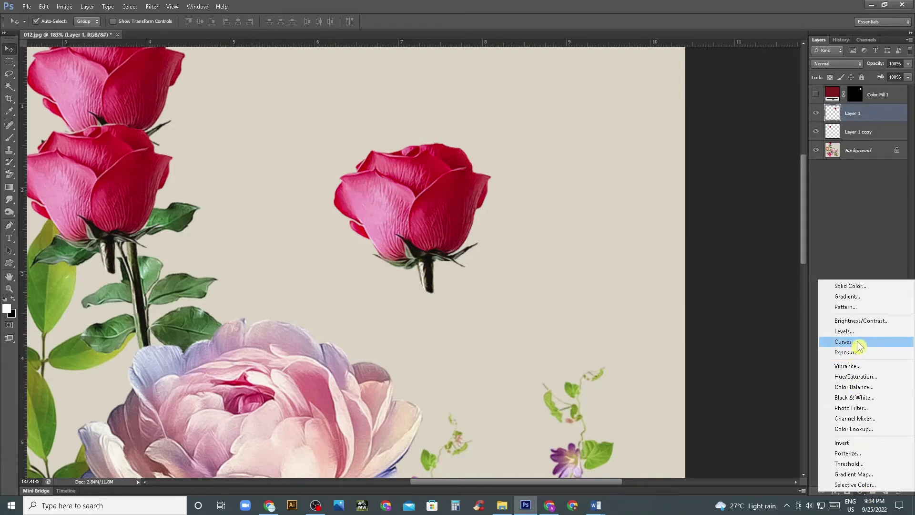
pyautogui.click(859, 346)
pyautogui.click(616, 289)
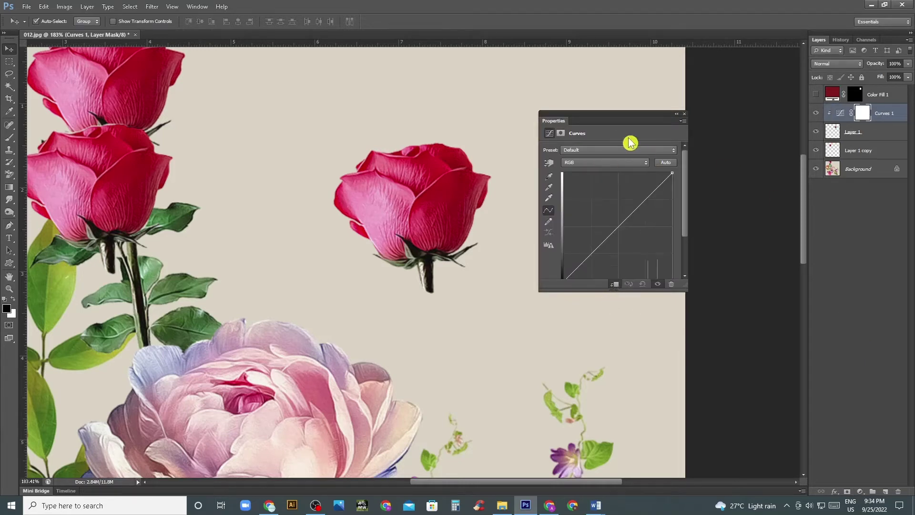
pyautogui.moveTo(632, 119); pyautogui.dragTo(591, 112)
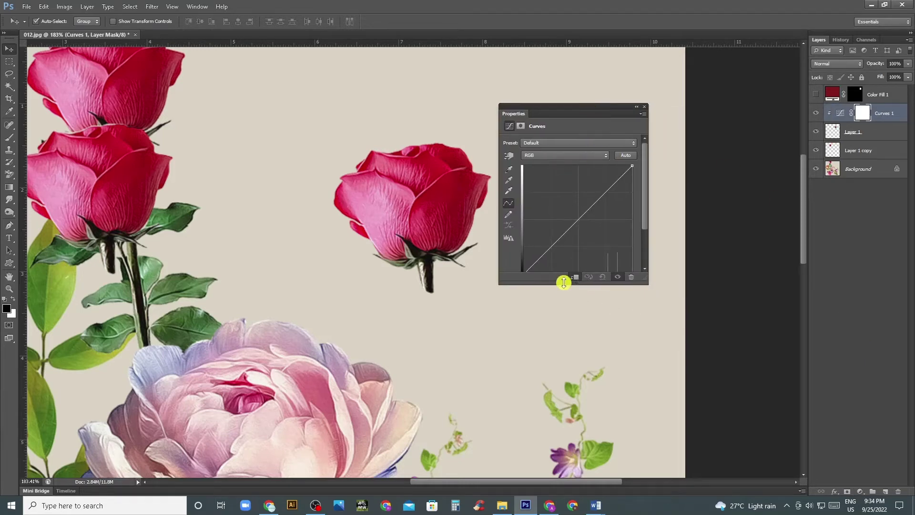
pyautogui.moveTo(564, 283); pyautogui.dragTo(564, 319)
pyautogui.moveTo(579, 220); pyautogui.dragTo(589, 227)
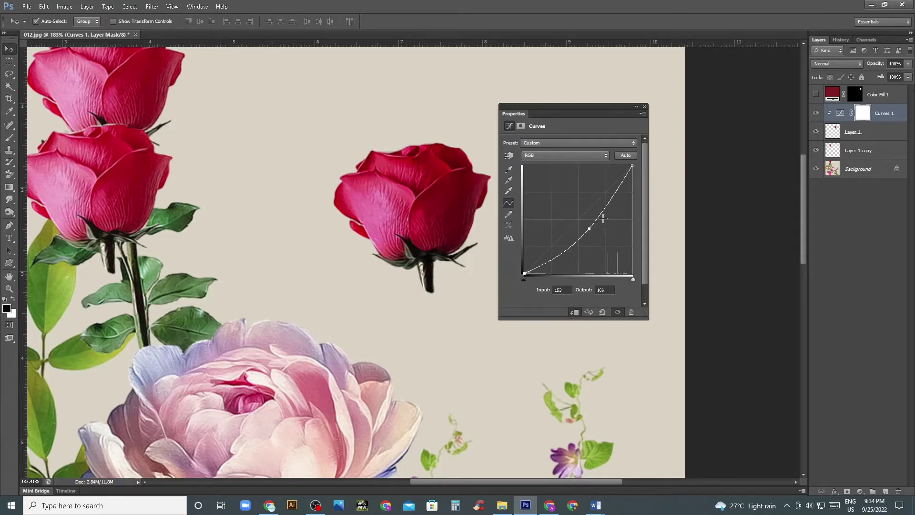
pyautogui.moveTo(607, 206); pyautogui.dragTo(601, 200)
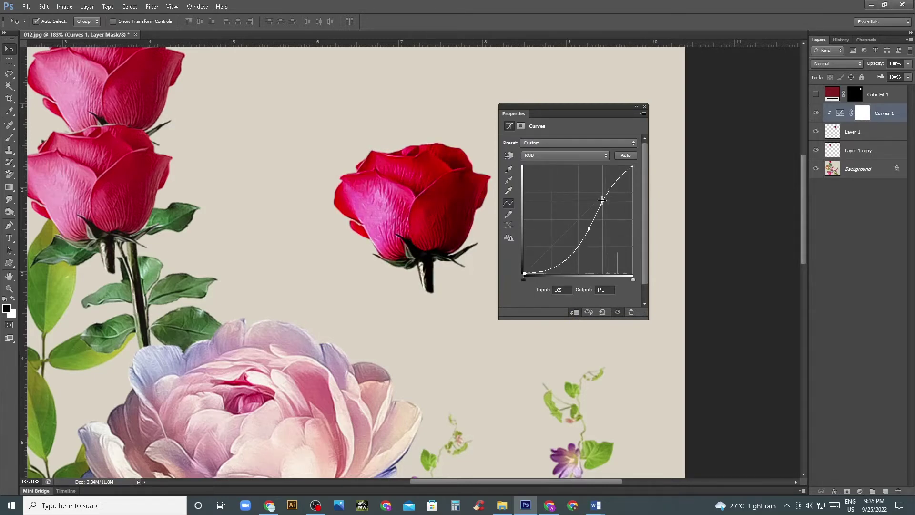
pyautogui.moveTo(574, 258); pyautogui.dragTo(554, 231)
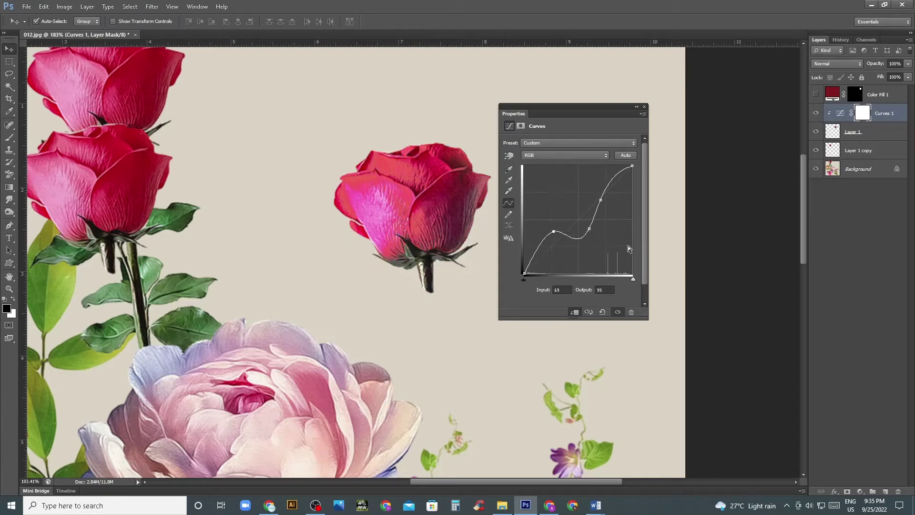
pyautogui.click(644, 109)
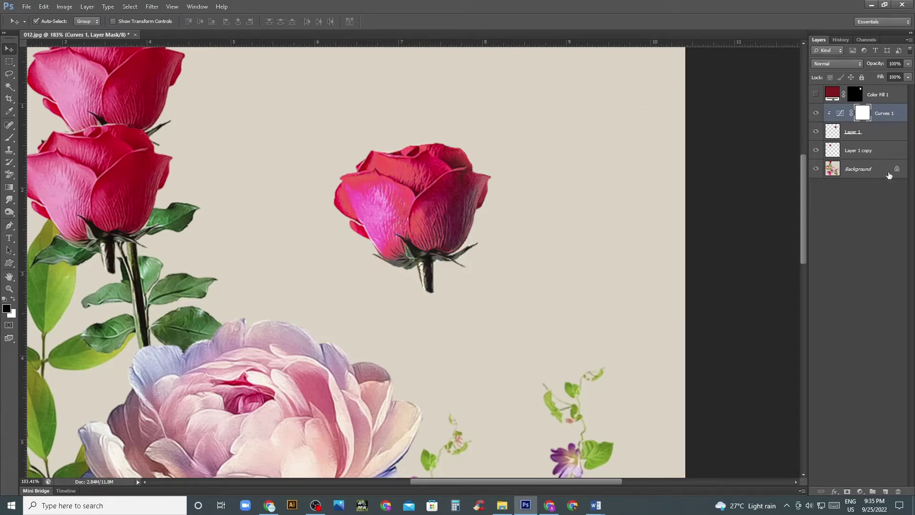
pyautogui.press('Delete')
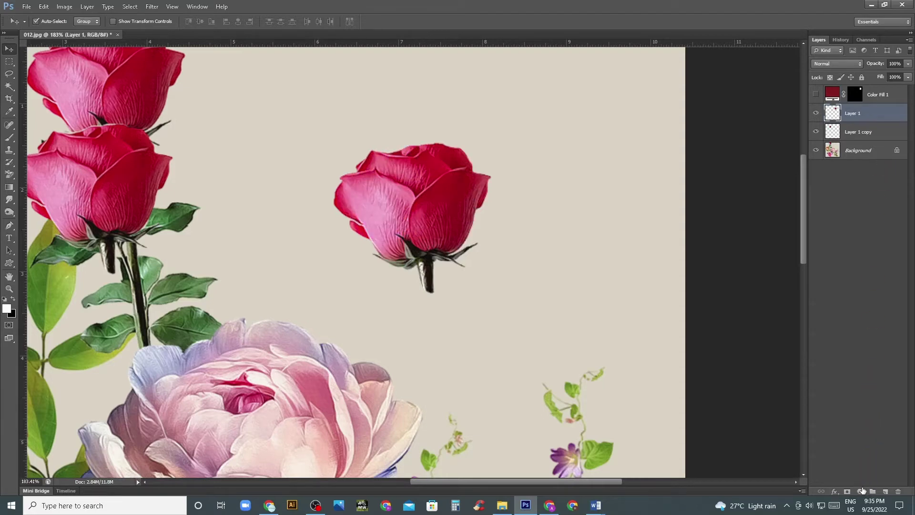
pyautogui.click(861, 491)
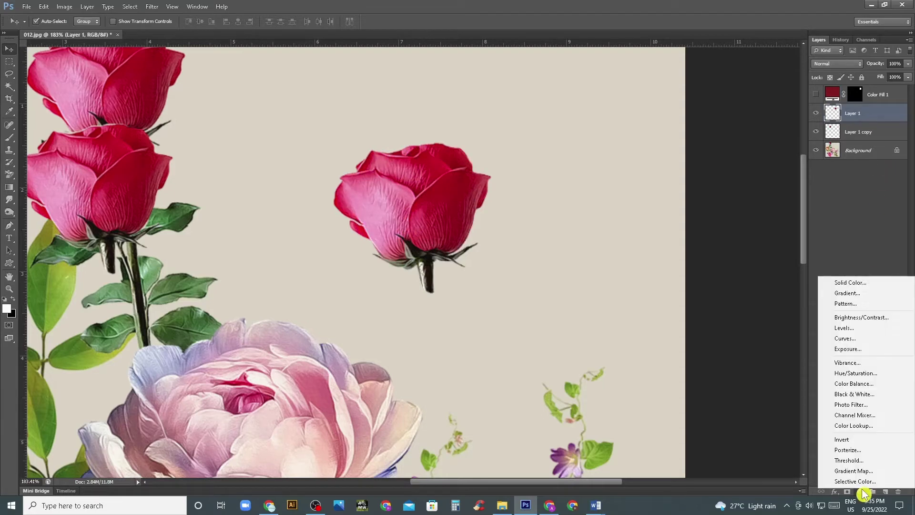
pyautogui.click(848, 349)
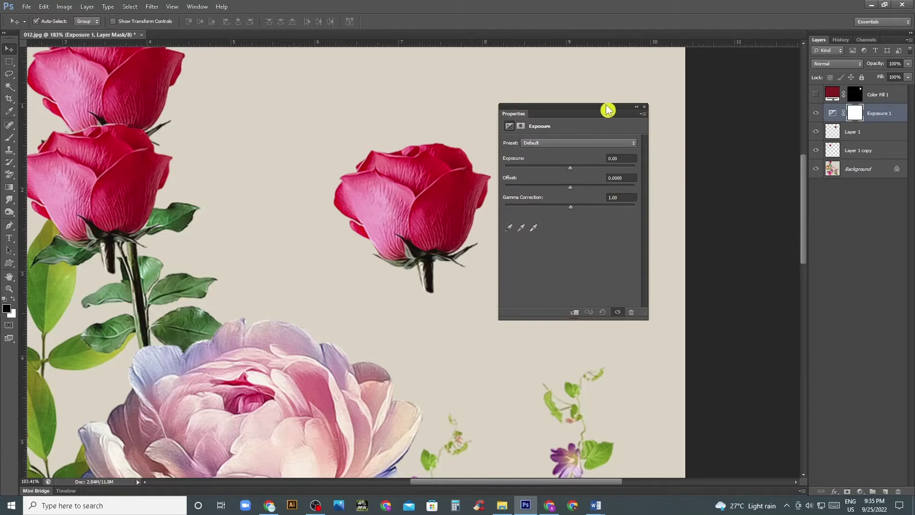
pyautogui.moveTo(608, 110); pyautogui.dragTo(625, 114)
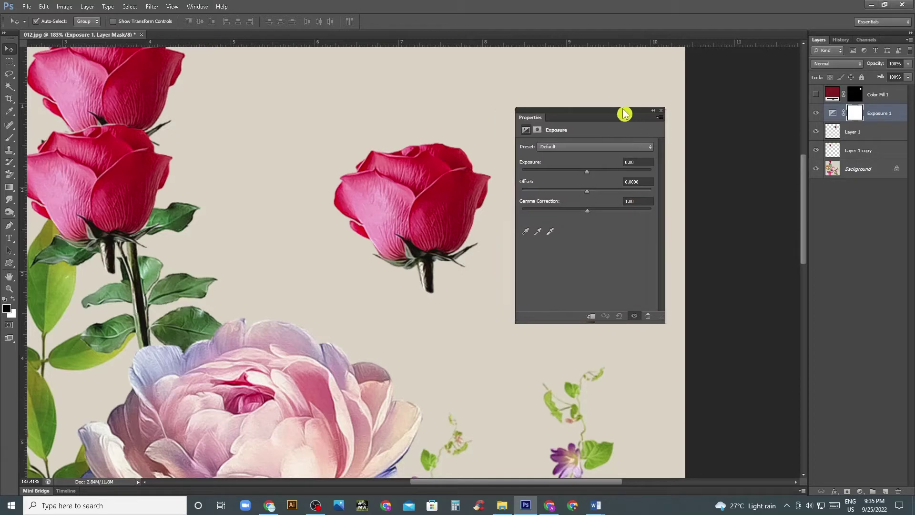
pyautogui.click(591, 316)
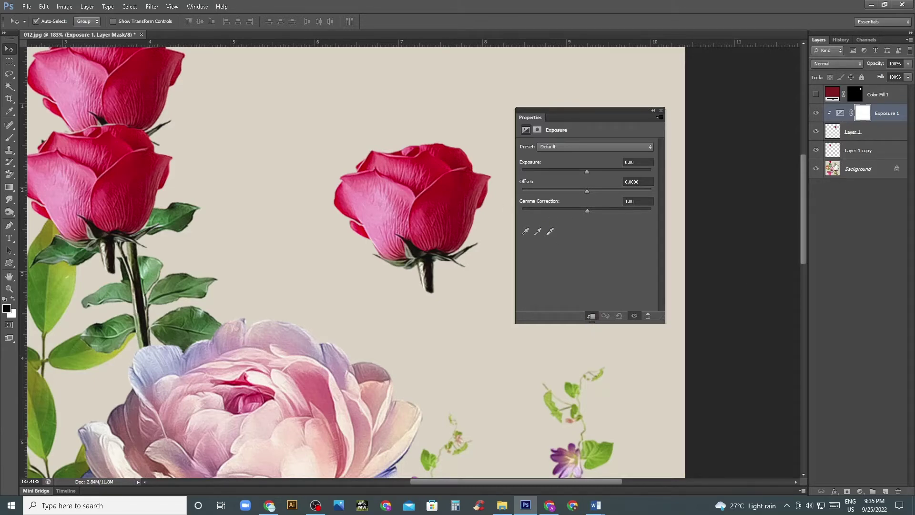
pyautogui.click(591, 316)
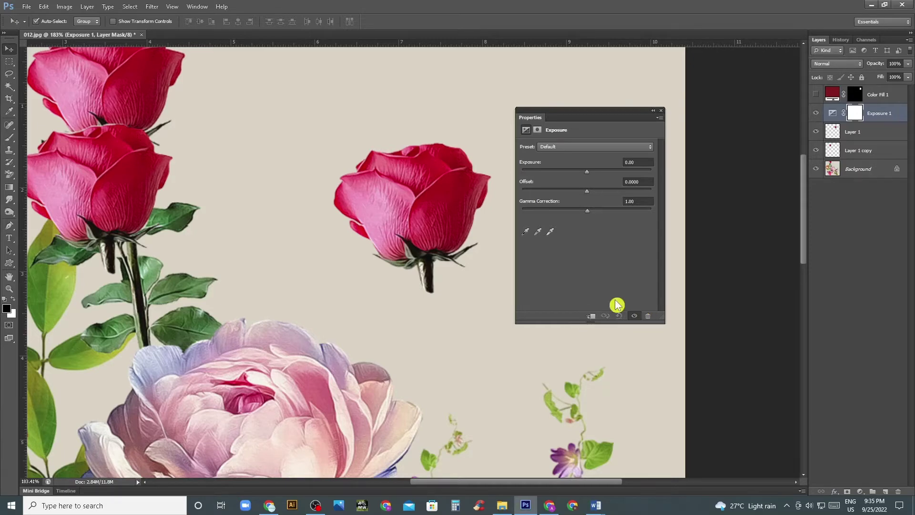
pyautogui.click(592, 317)
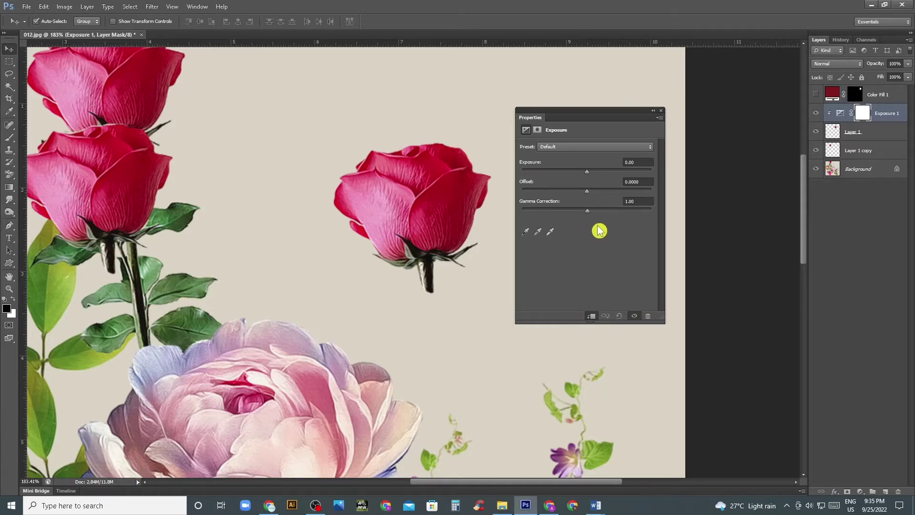
pyautogui.moveTo(588, 190)
pyautogui.mouseDown()
pyautogui.moveTo(601, 170)
pyautogui.moveTo(574, 176)
pyautogui.moveTo(592, 175)
pyautogui.mouseUp()
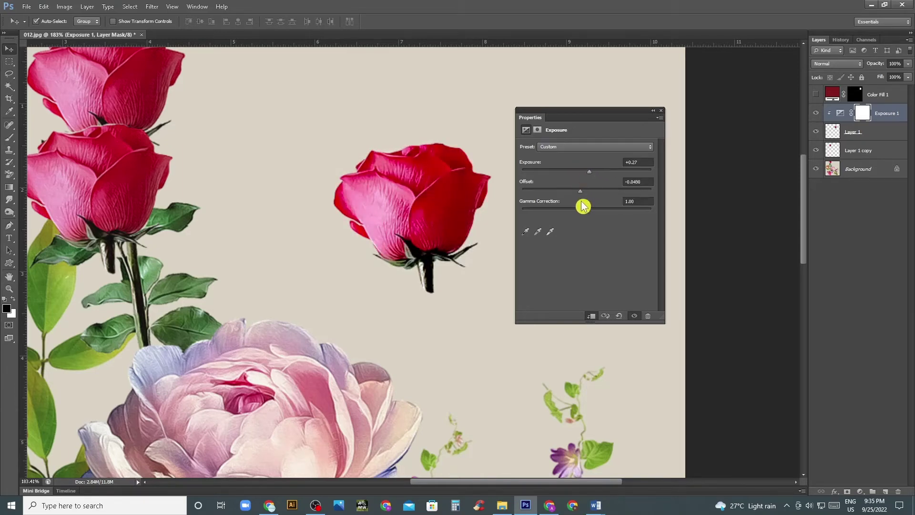
pyautogui.moveTo(587, 210)
pyautogui.mouseDown()
pyautogui.moveTo(573, 213)
pyautogui.moveTo(596, 211)
pyautogui.moveTo(575, 211)
pyautogui.moveTo(605, 196)
pyautogui.moveTo(587, 196)
pyautogui.mouseUp()
pyautogui.click(661, 111)
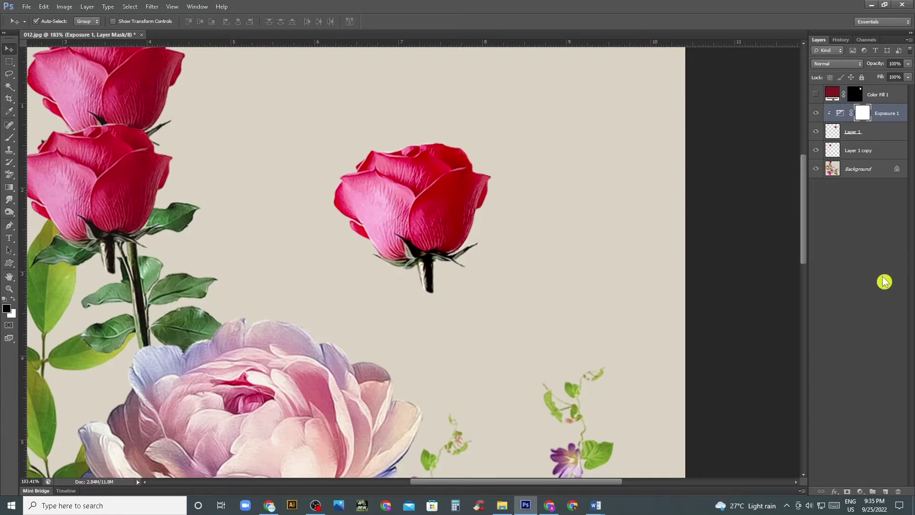
pyautogui.press('Delete')
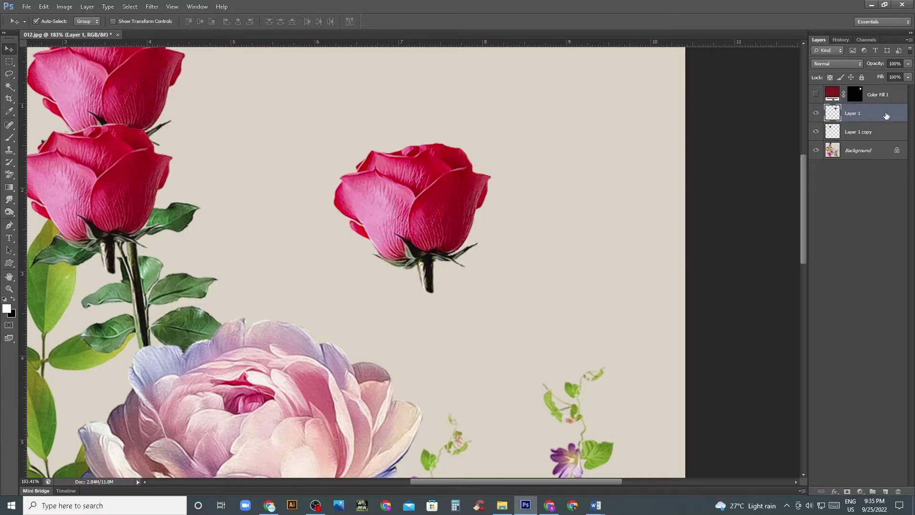
pyautogui.click(861, 492)
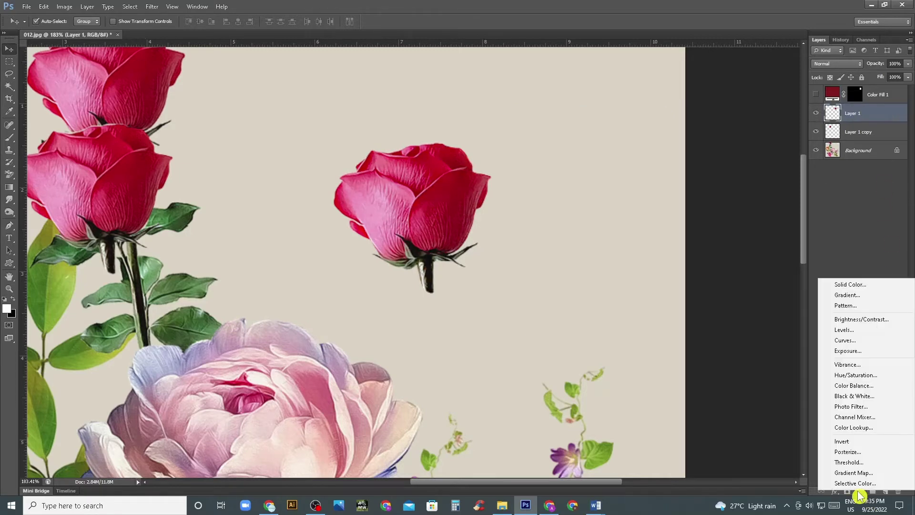
pyautogui.click(861, 367)
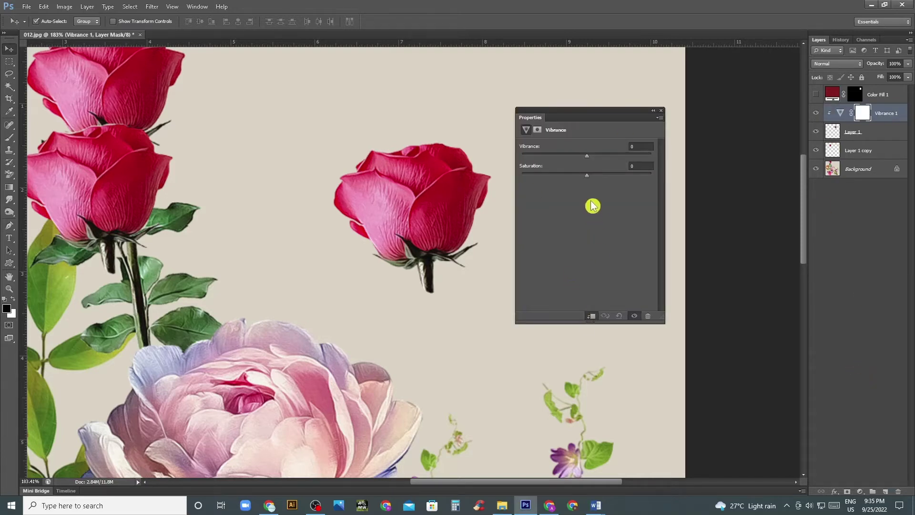
pyautogui.moveTo(587, 176)
pyautogui.mouseDown()
pyautogui.moveTo(616, 179)
pyautogui.moveTo(618, 155)
pyautogui.mouseUp()
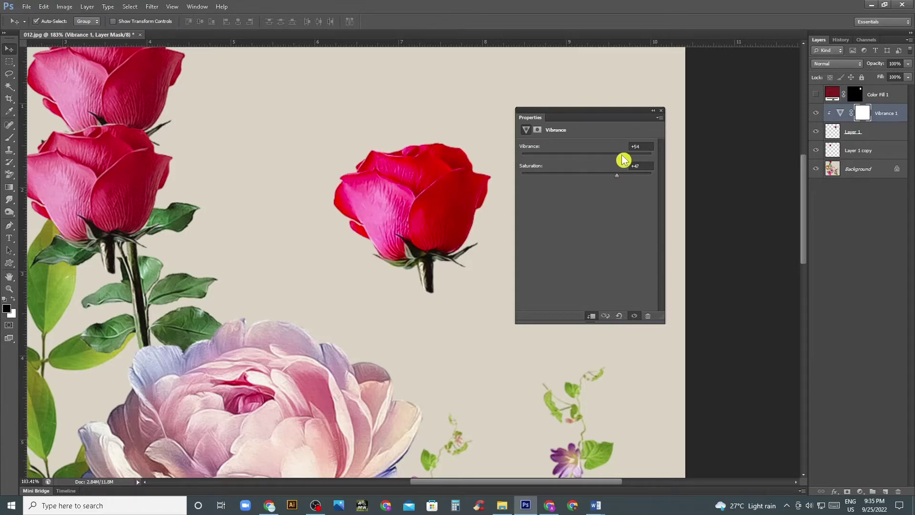
pyautogui.click(635, 316)
pyautogui.click(635, 317)
pyautogui.click(635, 316)
pyautogui.click(661, 110)
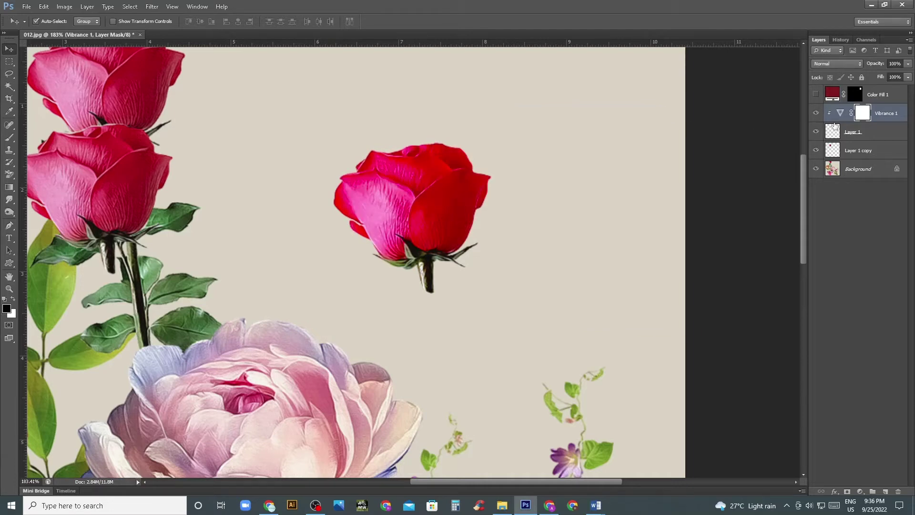
pyautogui.press('Delete')
pyautogui.click(861, 492)
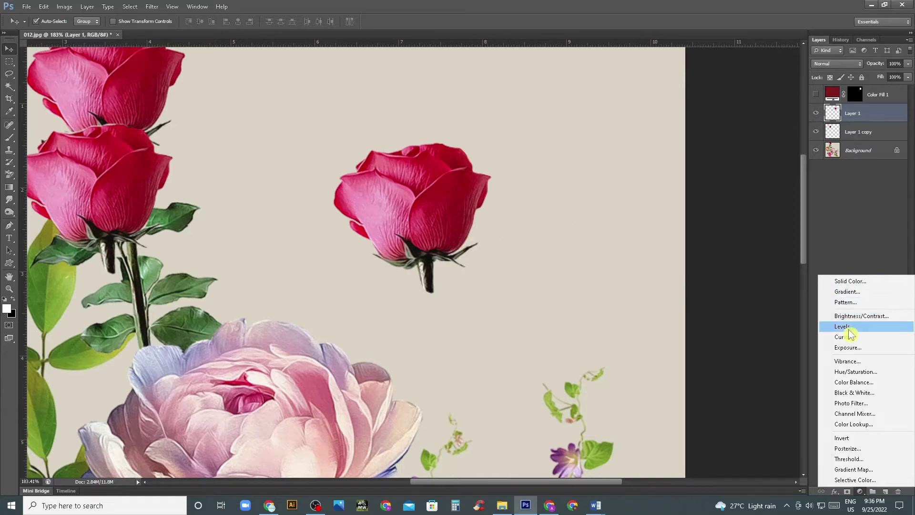
# Step: Add a Hue/Saturation layer clipped to Layer 1 and try a hue shift on the rose
pyautogui.click(853, 200)
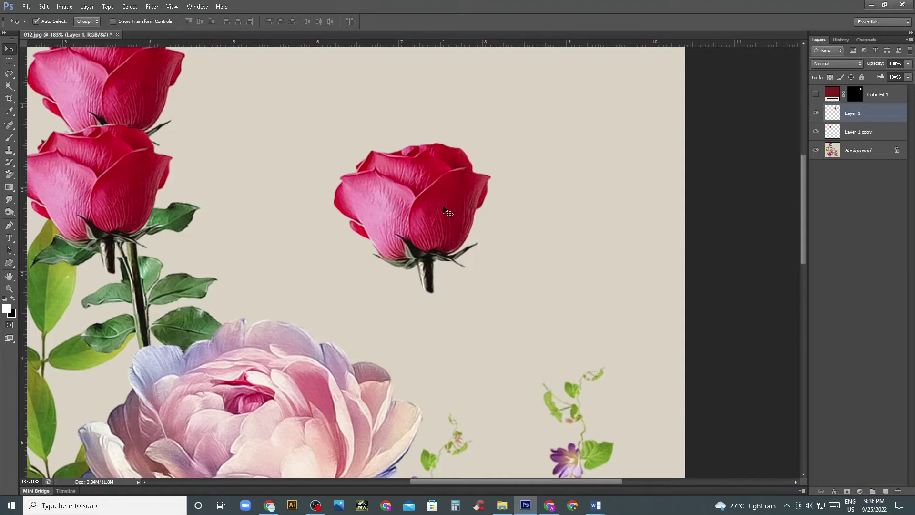
pyautogui.click(861, 492)
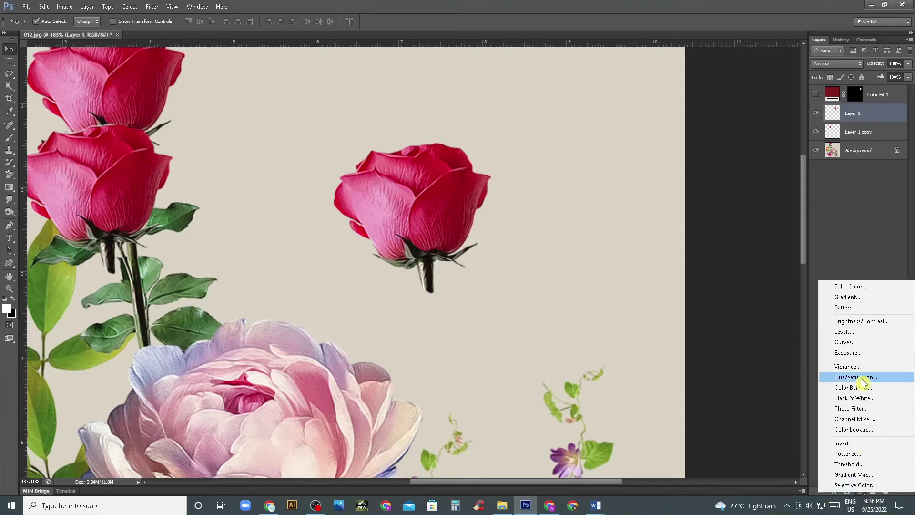
pyautogui.click(886, 378)
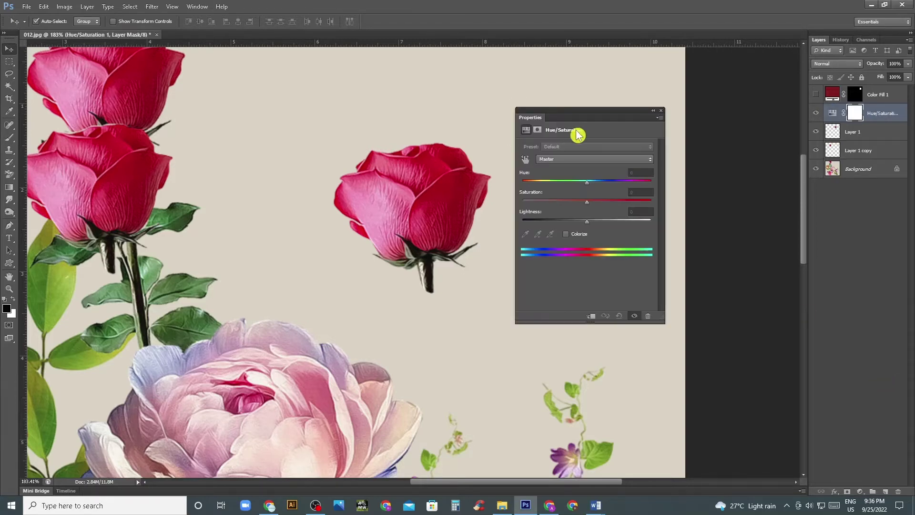
pyautogui.click(591, 316)
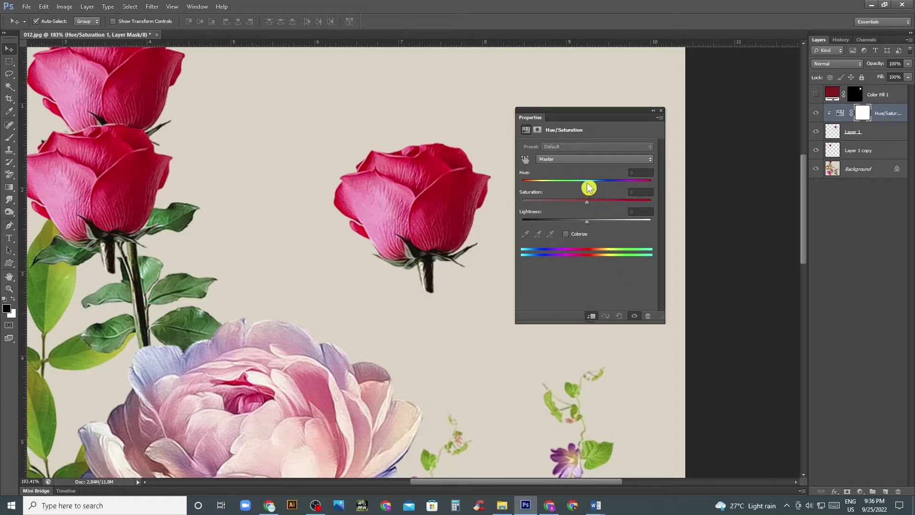
pyautogui.moveTo(590, 188)
pyautogui.mouseDown()
pyautogui.moveTo(654, 185)
pyautogui.moveTo(521, 183)
pyautogui.moveTo(645, 204)
pyautogui.moveTo(519, 202)
pyautogui.moveTo(587, 200)
pyautogui.moveTo(595, 226)
pyautogui.moveTo(607, 227)
pyautogui.moveTo(543, 219)
pyautogui.moveTo(627, 220)
pyautogui.moveTo(592, 224)
pyautogui.mouseUp()
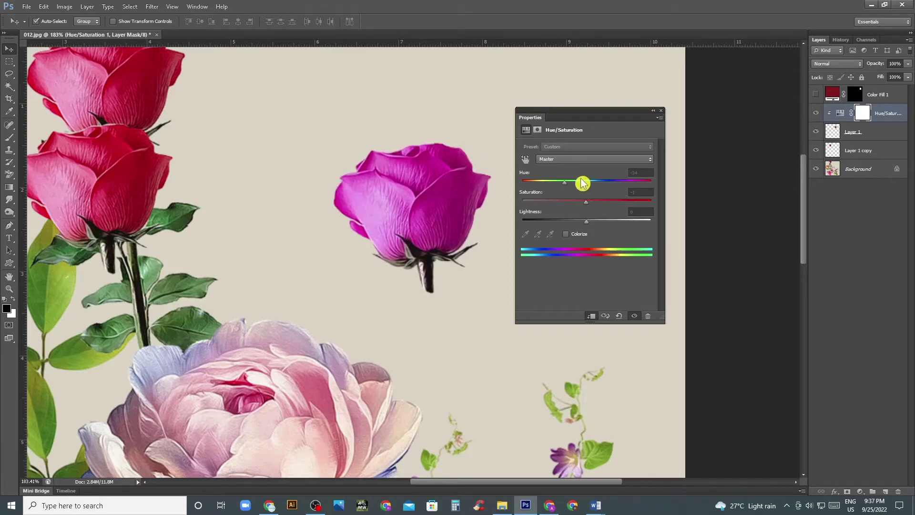
# Step: Target the Reds range, sample the rose, and shift its hue to magenta
pyautogui.click(598, 161)
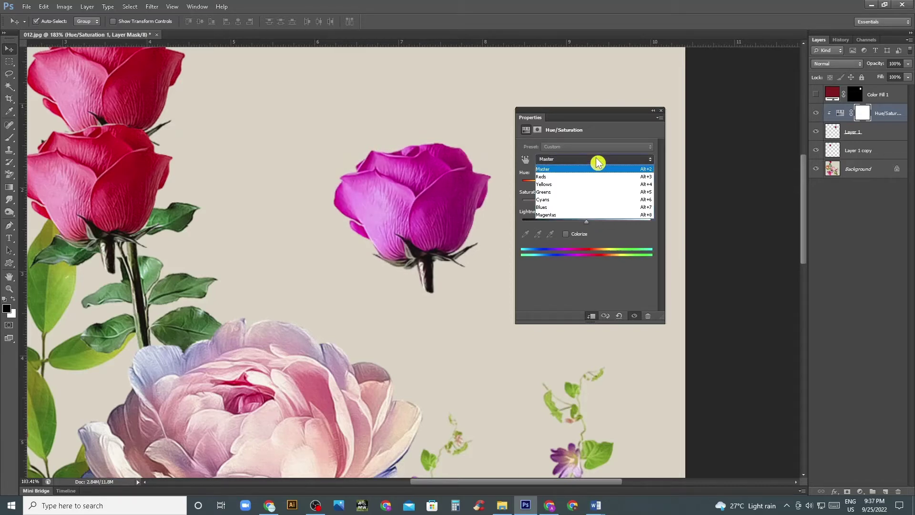
pyautogui.click(565, 178)
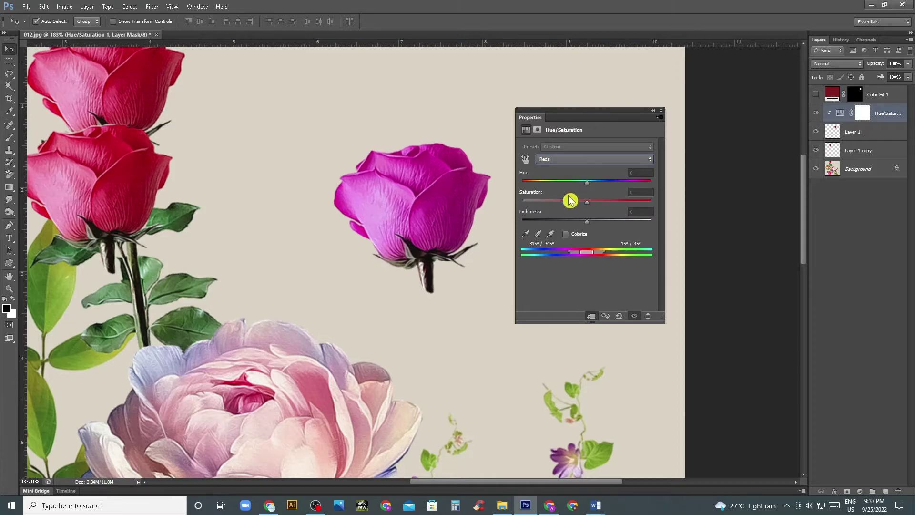
pyautogui.click(619, 317)
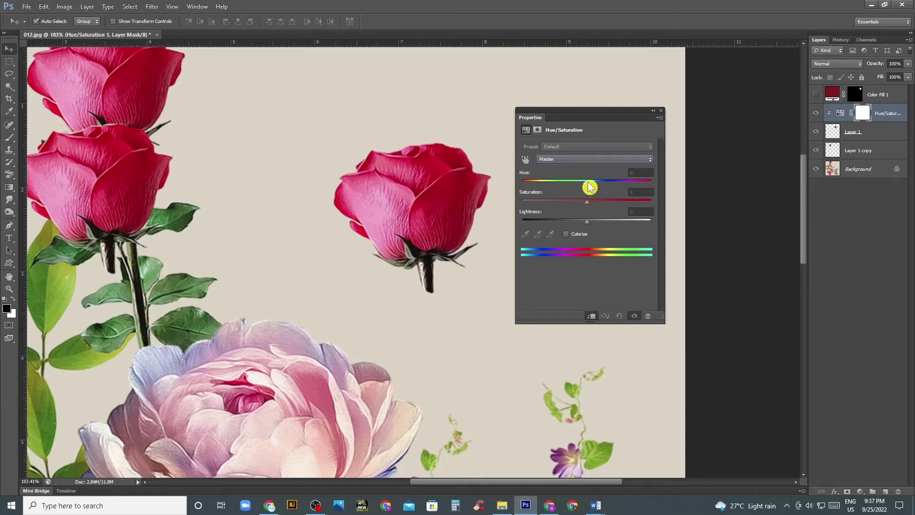
pyautogui.moveTo(590, 187); pyautogui.dragTo(591, 188)
pyautogui.click(620, 317)
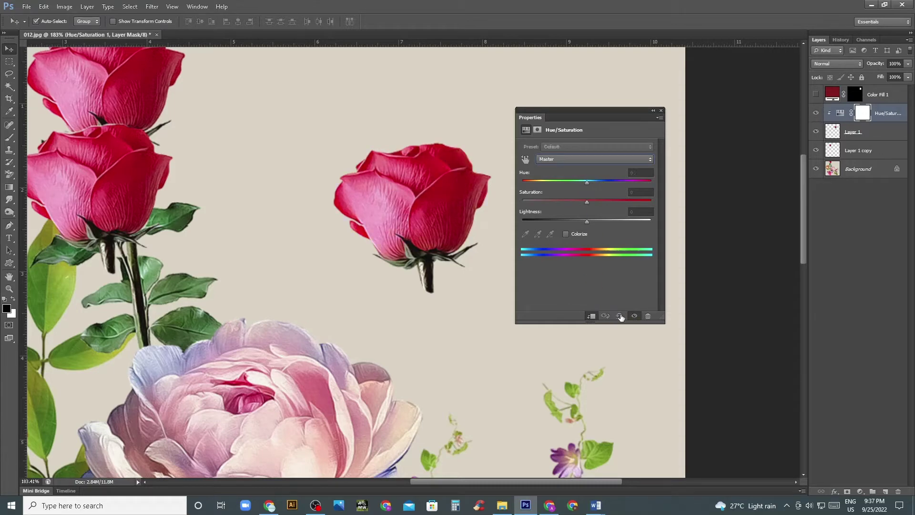
pyautogui.click(574, 159)
pyautogui.click(562, 177)
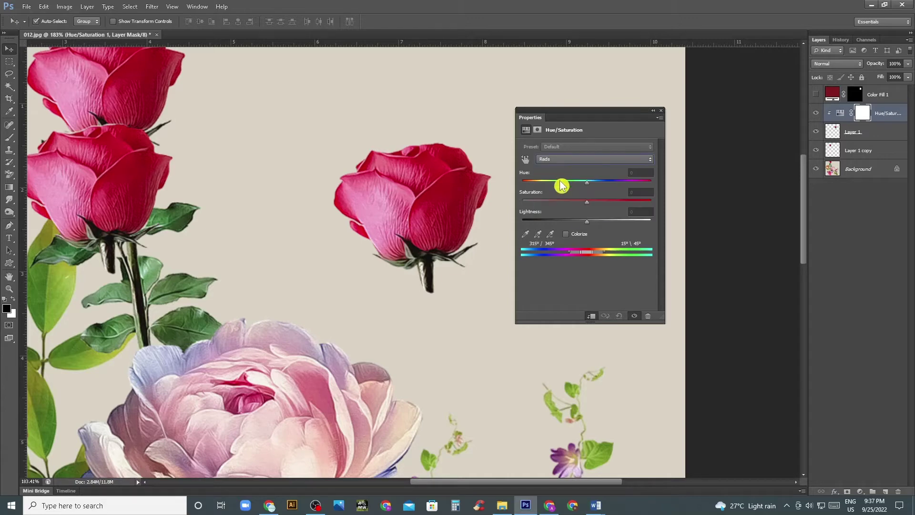
pyautogui.click(525, 234)
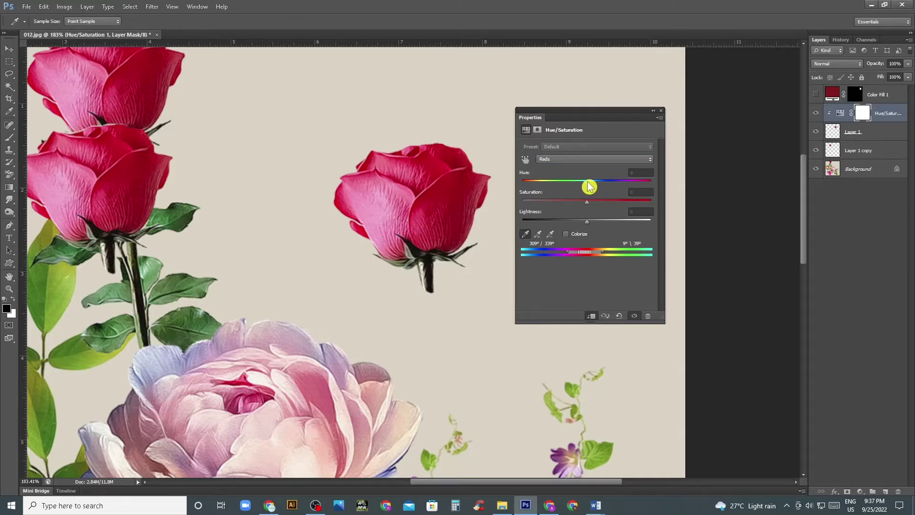
pyautogui.moveTo(589, 187)
pyautogui.mouseDown()
pyautogui.moveTo(614, 189)
pyautogui.moveTo(567, 191)
pyautogui.mouseUp()
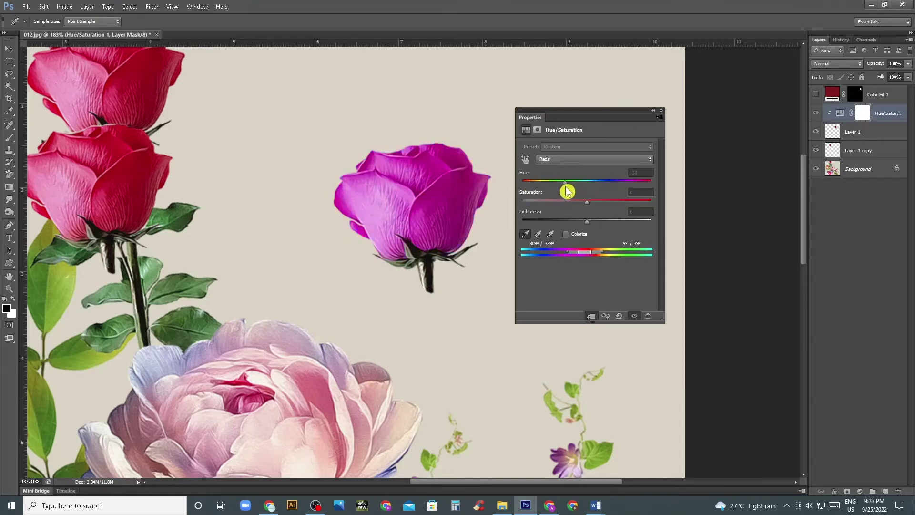
# Step: Close the Hue/Saturation properties and zoom out to frame the whole bouquet
pyautogui.click(661, 110)
pyautogui.press('z')
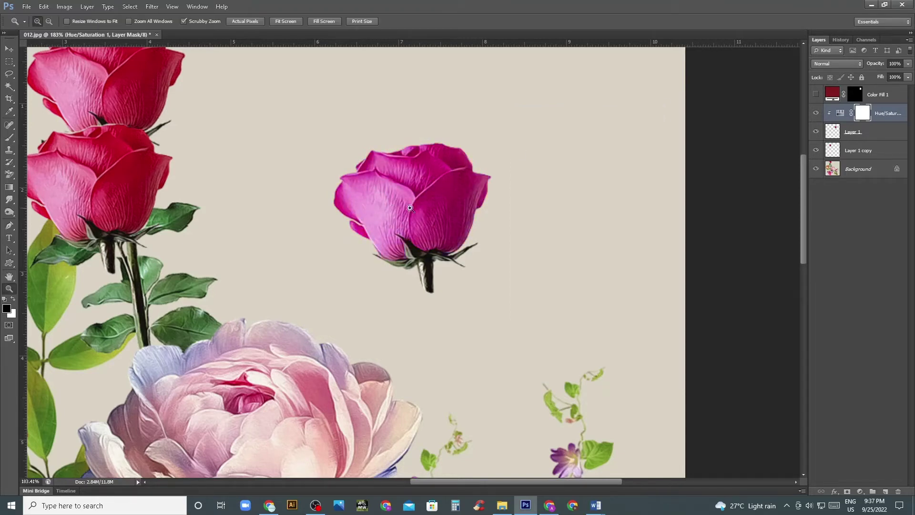
pyautogui.moveTo(410, 208); pyautogui.dragTo(377, 210)
pyautogui.moveTo(369, 382)
pyautogui.mouseDown()
pyautogui.moveTo(426, 284)
pyautogui.moveTo(433, 237)
pyautogui.moveTo(434, 274)
pyautogui.mouseUp()
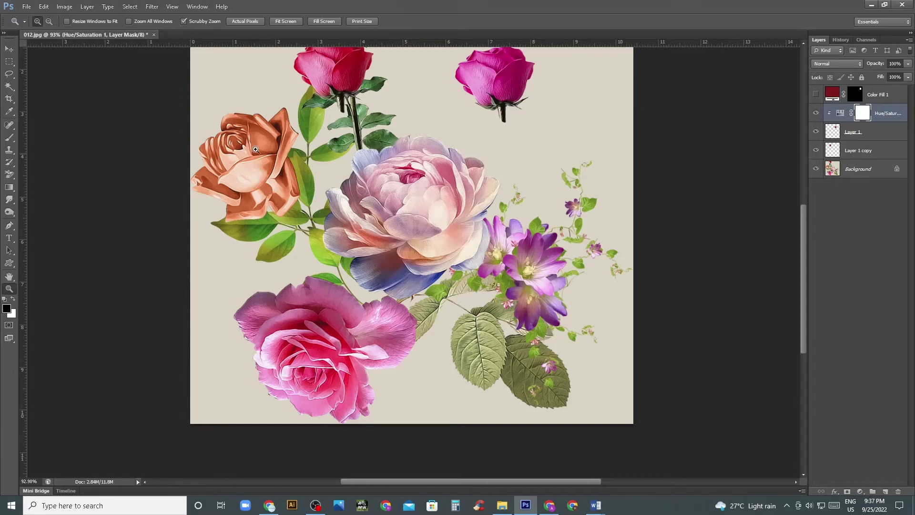
pyautogui.moveTo(237, 134); pyautogui.dragTo(253, 168)
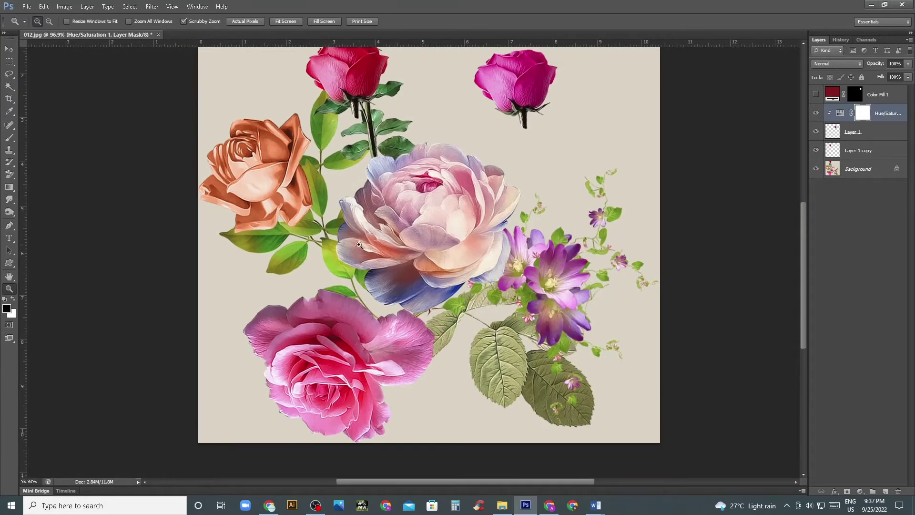
# Step: Reset the colours and convert the Background into a normal layer named Layer 0
pyautogui.press('v')
pyautogui.click(349, 334)
pyautogui.press('x')
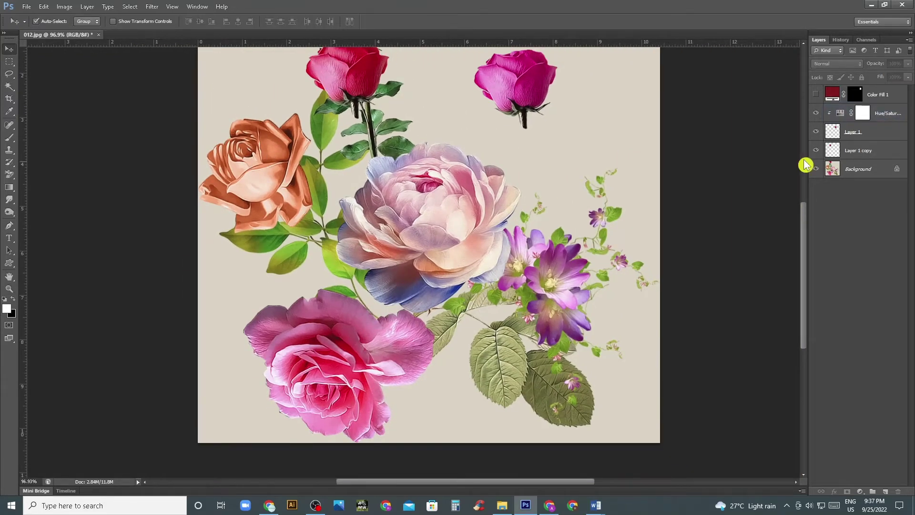
pyautogui.doubleClick(898, 170)
pyautogui.click(535, 166)
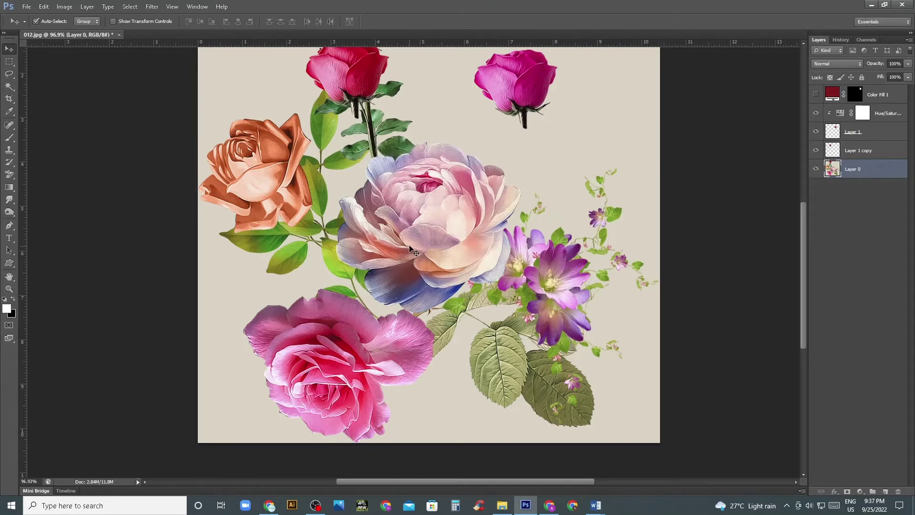
pyautogui.moveTo(383, 255); pyautogui.dragTo(427, 255)
pyautogui.hotkey('ctrl', 'z')
pyautogui.click(861, 492)
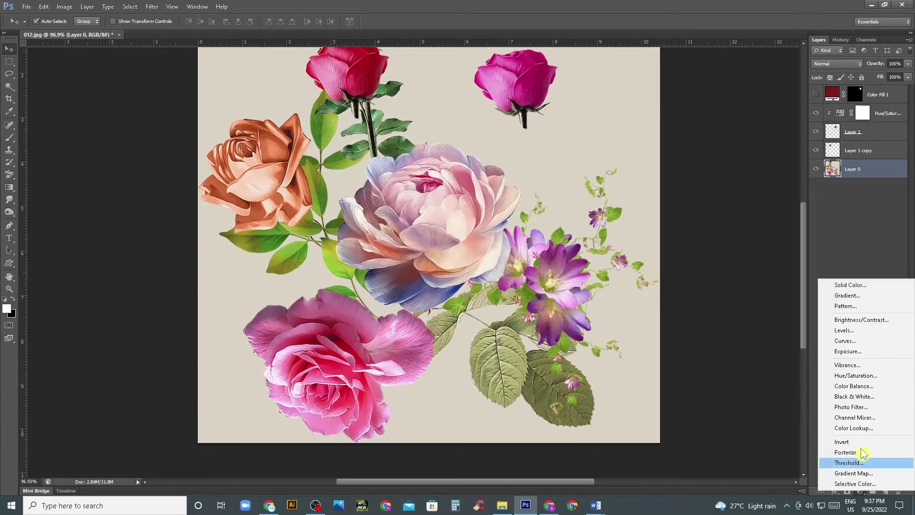
pyautogui.click(861, 373)
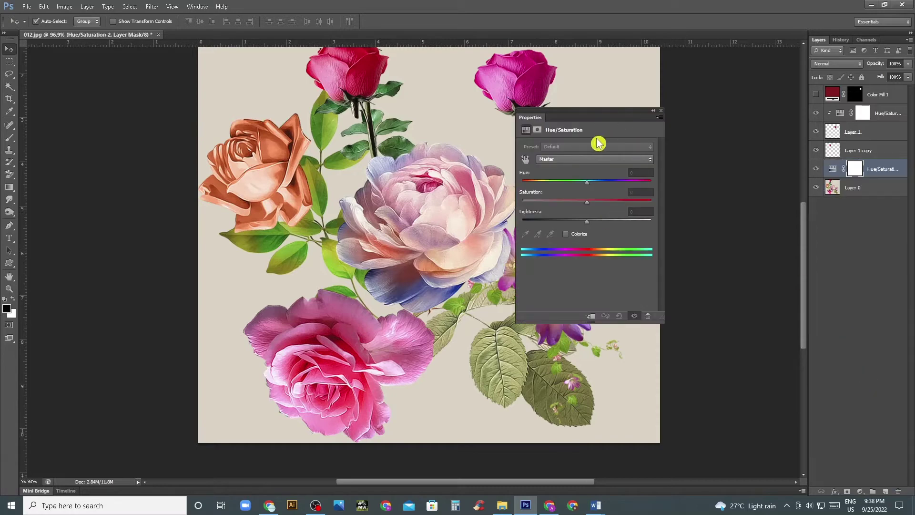
pyautogui.moveTo(610, 119); pyautogui.dragTo(590, 160)
pyautogui.click(559, 202)
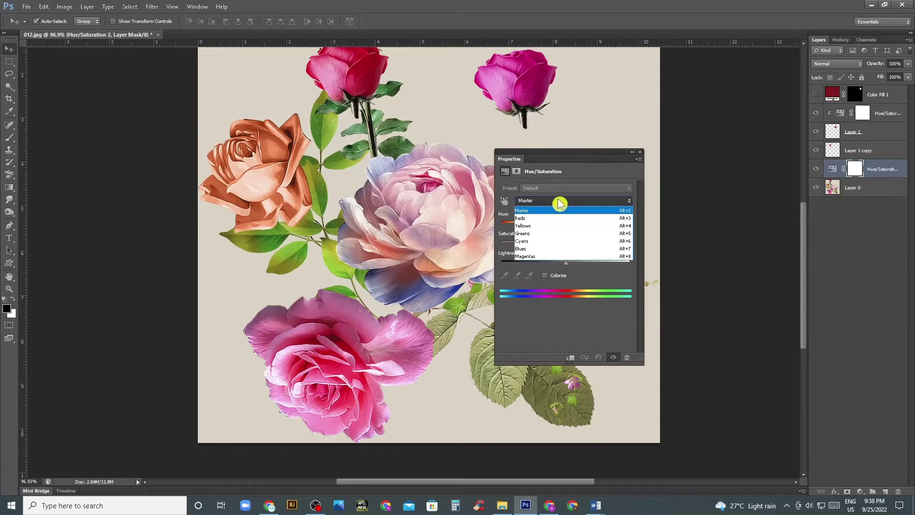
pyautogui.click(543, 218)
pyautogui.click(506, 275)
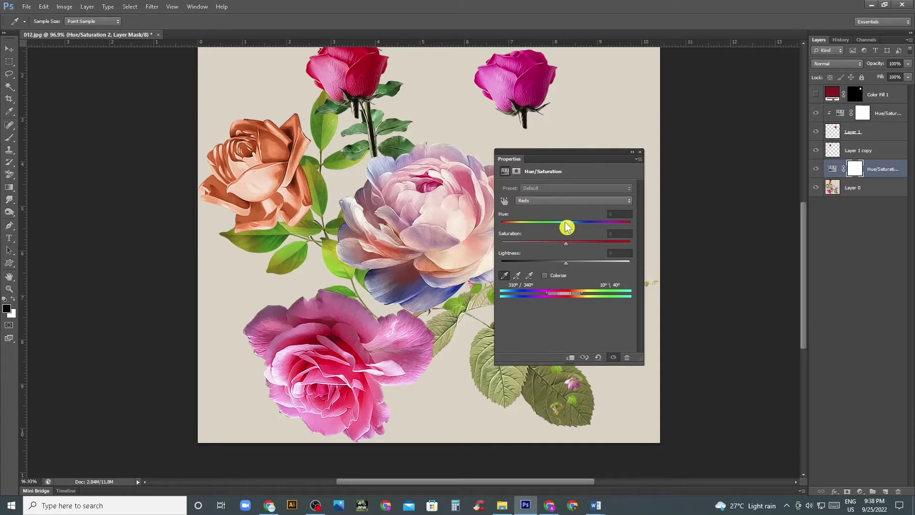
pyautogui.moveTo(566, 225)
pyautogui.mouseDown()
pyautogui.moveTo(616, 222)
pyautogui.moveTo(502, 224)
pyautogui.moveTo(599, 228)
pyautogui.mouseUp()
pyautogui.moveTo(623, 224); pyautogui.dragTo(562, 223)
pyautogui.moveTo(563, 224)
pyautogui.mouseDown()
pyautogui.moveTo(617, 227)
pyautogui.moveTo(517, 225)
pyautogui.moveTo(528, 226)
pyautogui.mouseUp()
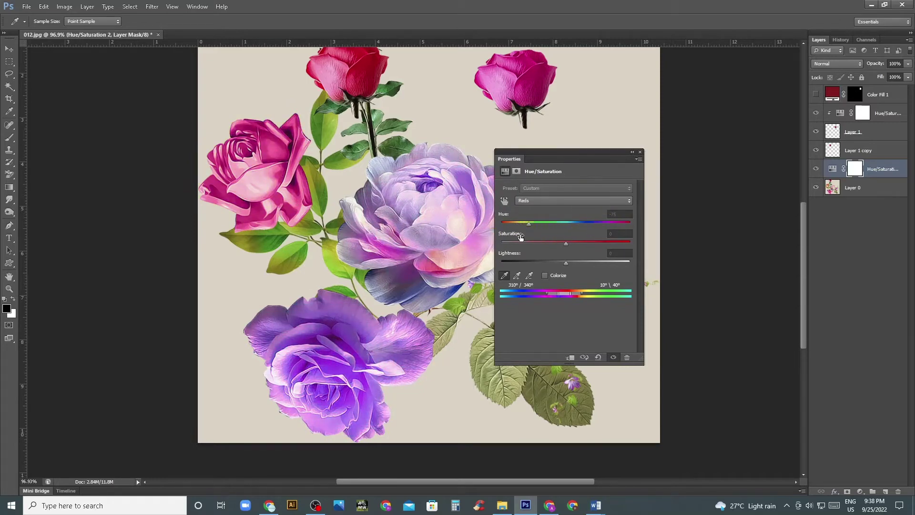
pyautogui.moveTo(532, 225)
pyautogui.mouseDown()
pyautogui.moveTo(545, 225)
pyautogui.moveTo(515, 225)
pyautogui.moveTo(523, 227)
pyautogui.mouseUp()
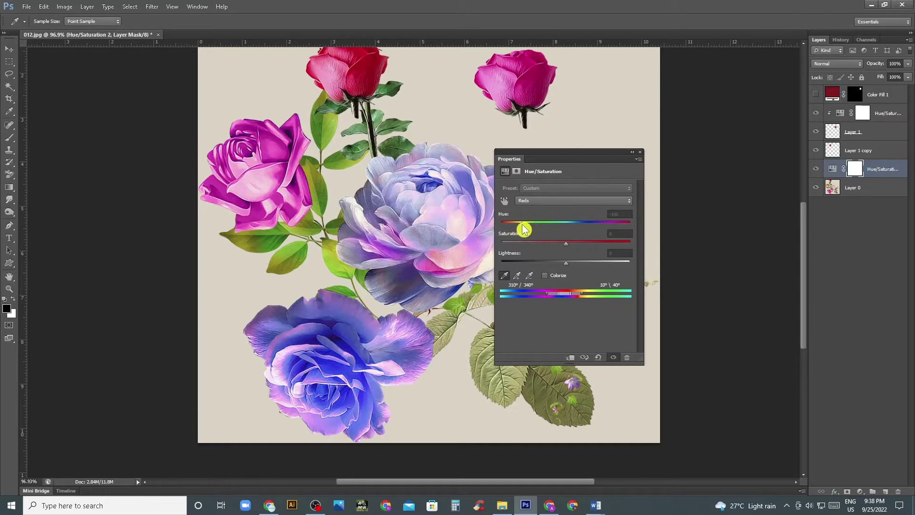
pyautogui.click(640, 152)
pyautogui.click(896, 171)
pyautogui.press('v')
pyautogui.press('Delete')
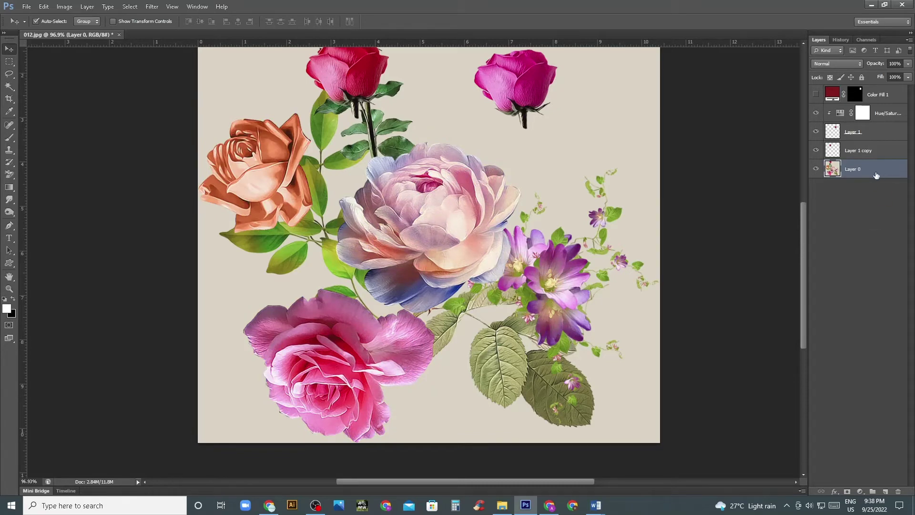
# Step: Add a Hue/Saturation layer above Layer 0 and target its Greens range
pyautogui.click(860, 491)
pyautogui.click(867, 378)
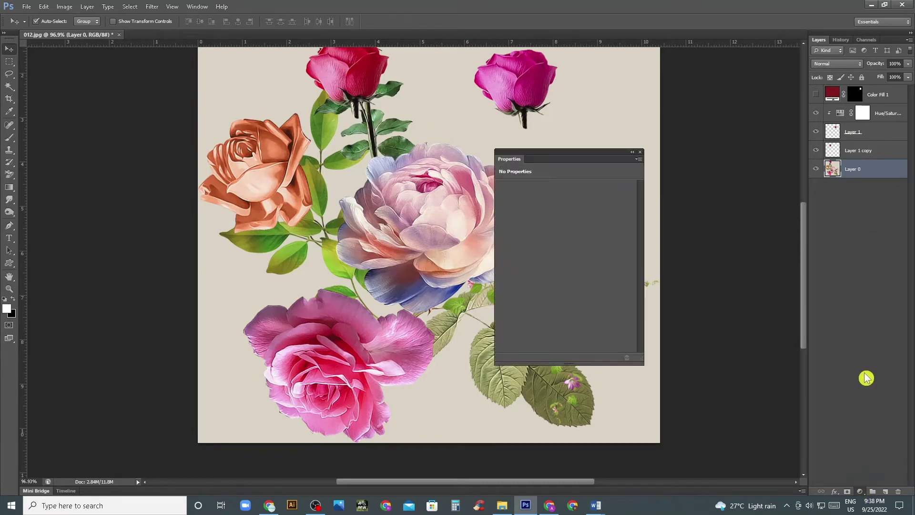
pyautogui.click(548, 201)
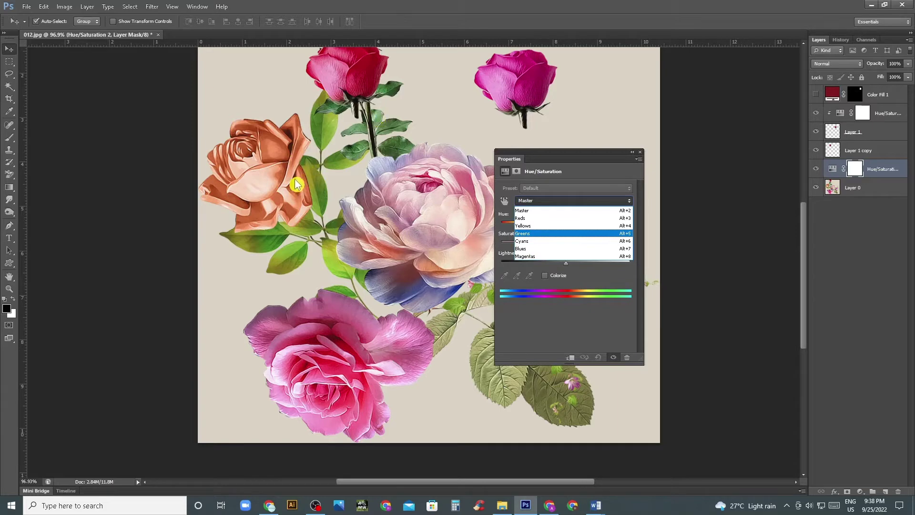
pyautogui.click(323, 202)
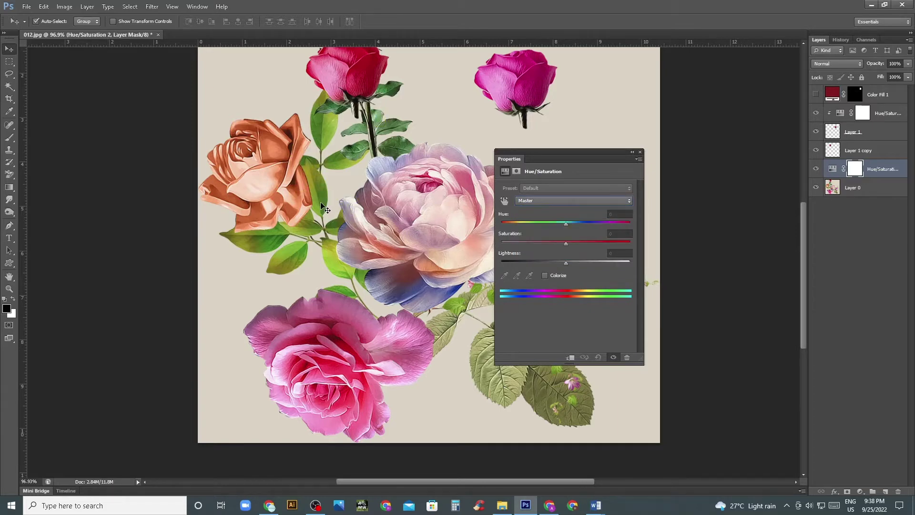
pyautogui.click(553, 201)
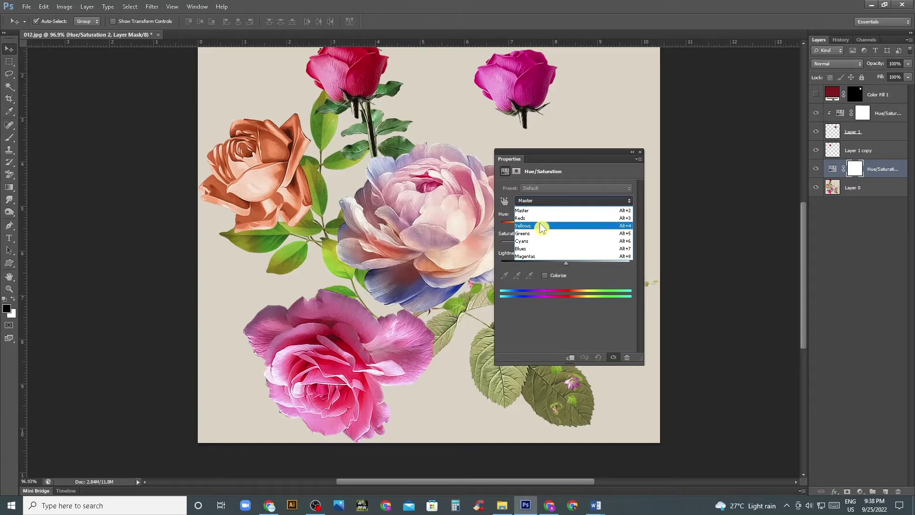
pyautogui.click(537, 234)
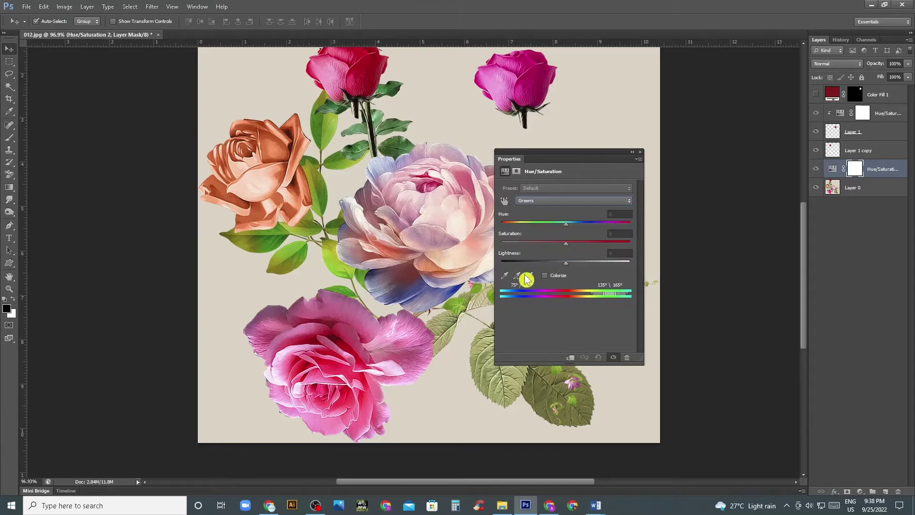
# Step: Sample the leaf colour, shift the greens toward olive yellow-brown, then reset
pyautogui.click(505, 275)
pyautogui.click(323, 190)
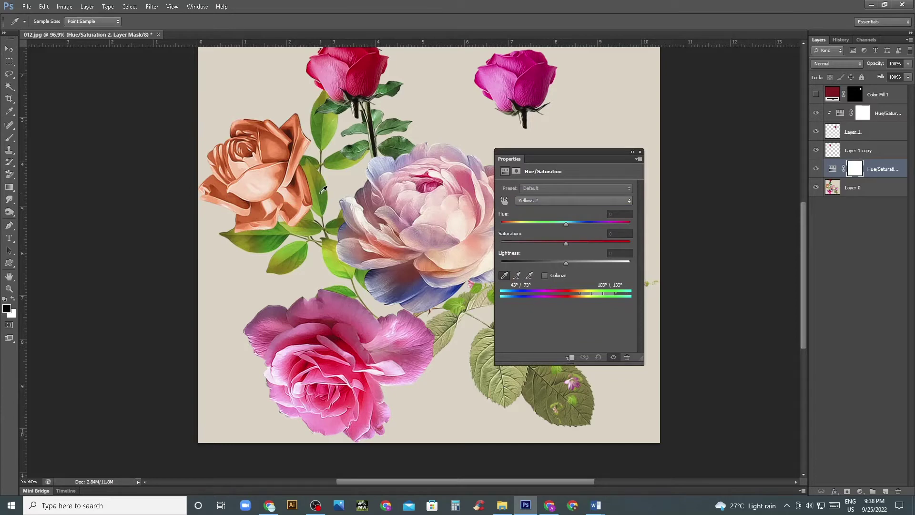
pyautogui.moveTo(563, 216)
pyautogui.mouseDown()
pyautogui.moveTo(569, 226)
pyautogui.moveTo(647, 233)
pyautogui.moveTo(508, 232)
pyautogui.moveTo(580, 231)
pyautogui.mouseUp()
pyautogui.moveTo(579, 158); pyautogui.dragTo(694, 140)
pyautogui.moveTo(695, 209); pyautogui.dragTo(673, 212)
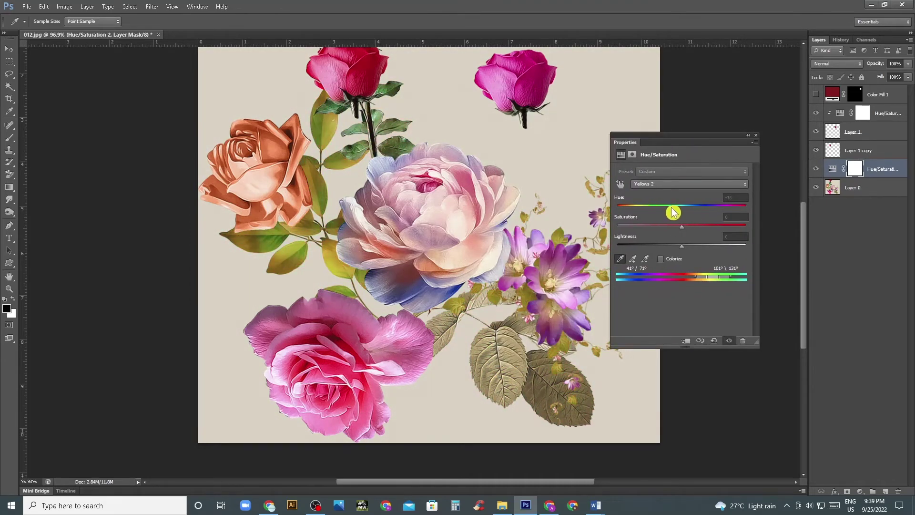
pyautogui.click(713, 341)
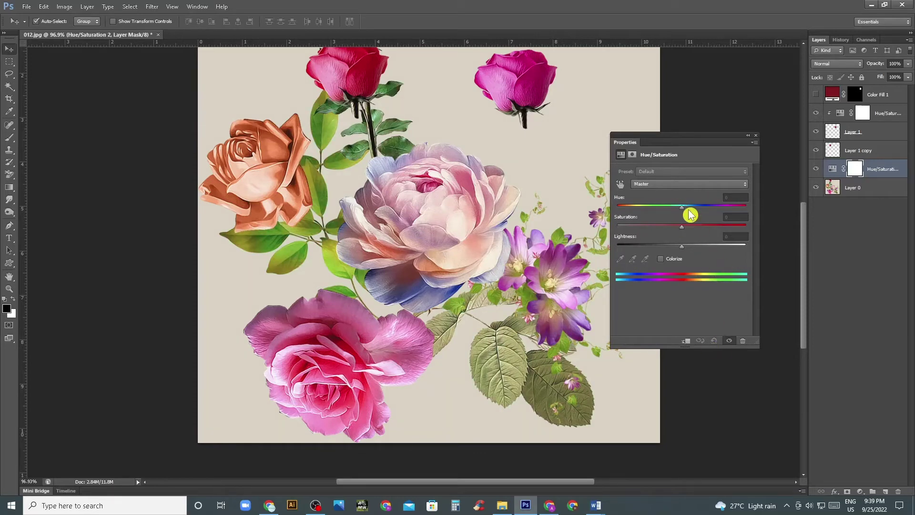
# Step: Try stripping blue from the petals via the Cyans range, then delete the layer
pyautogui.click(660, 186)
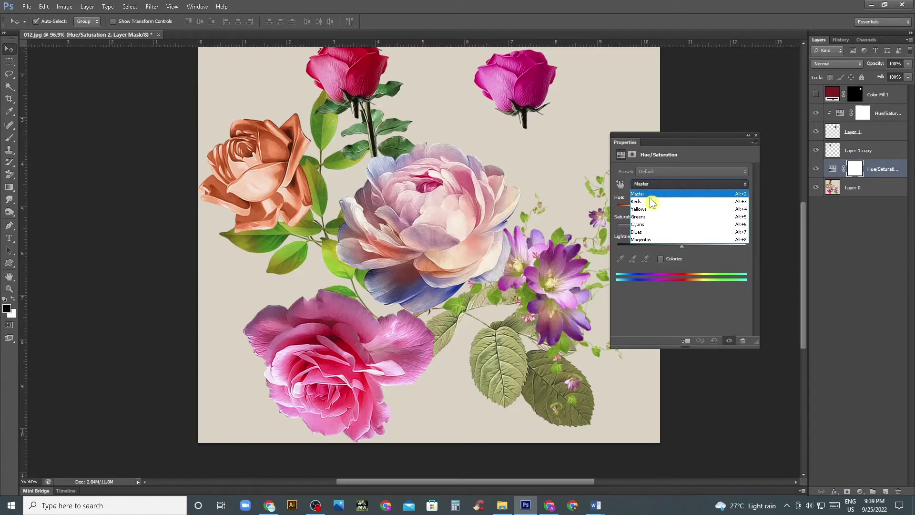
pyautogui.click(655, 225)
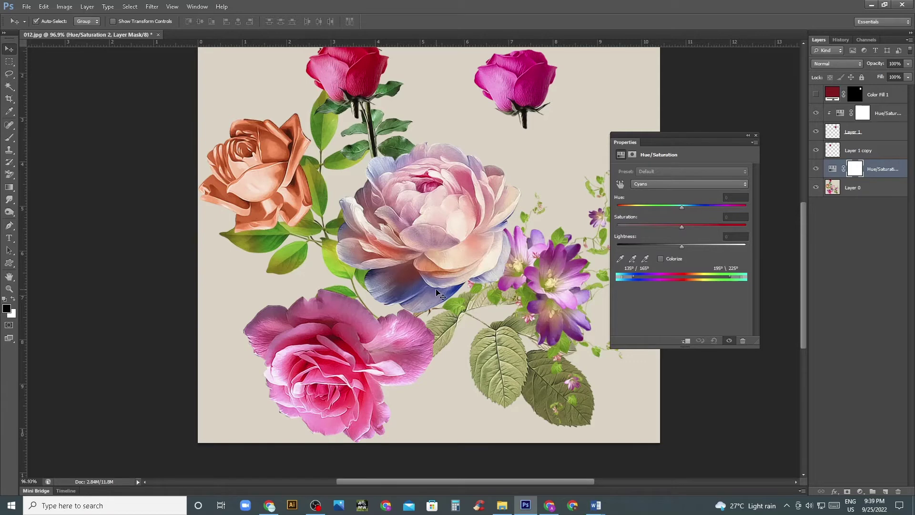
pyautogui.click(621, 260)
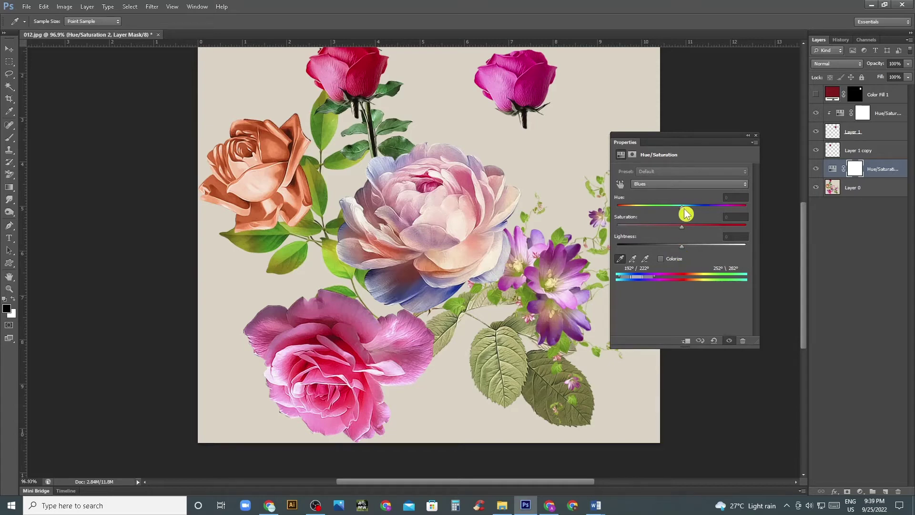
pyautogui.moveTo(684, 209)
pyautogui.mouseDown()
pyautogui.moveTo(755, 214)
pyautogui.moveTo(603, 216)
pyautogui.moveTo(661, 215)
pyautogui.mouseUp()
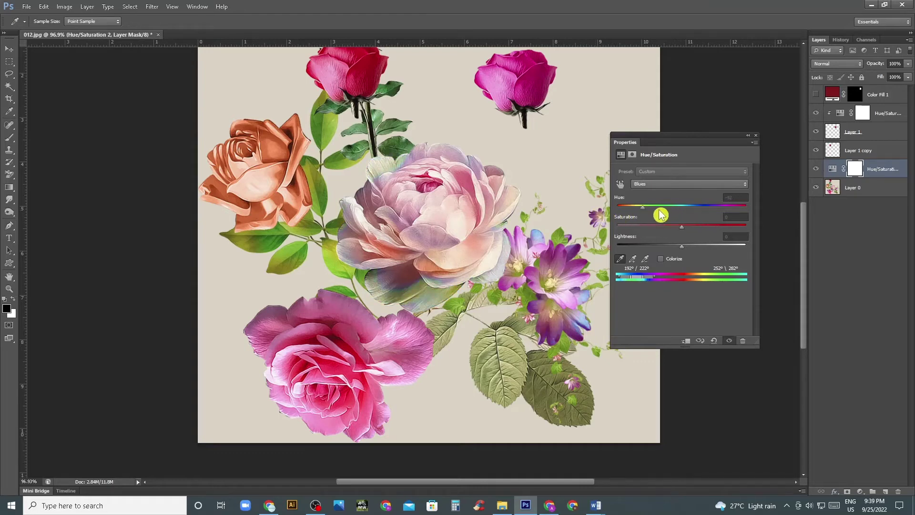
pyautogui.click(756, 135)
pyautogui.press('v')
pyautogui.press('Delete')
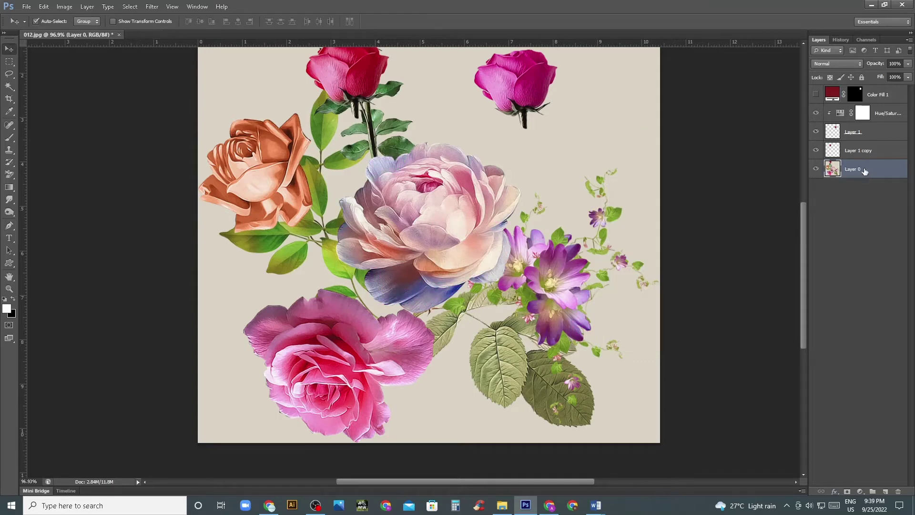
# Step: Add another Hue/Saturation layer, leave it on Master, and delete it again
pyautogui.click(861, 492)
pyautogui.click(859, 376)
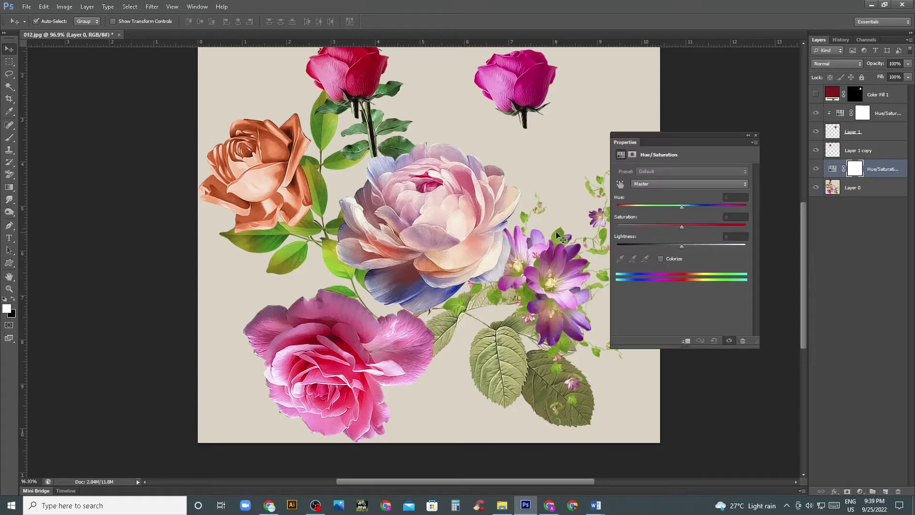
pyautogui.click(674, 188)
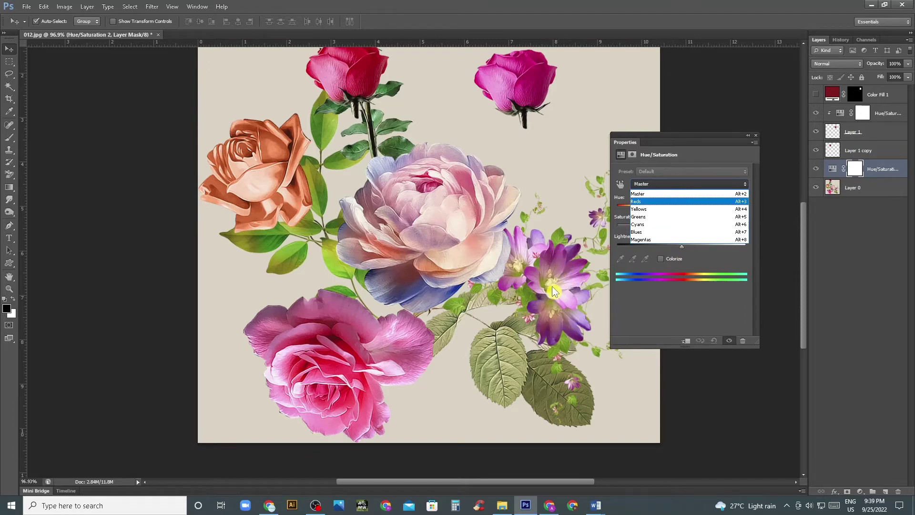
pyautogui.click(759, 141)
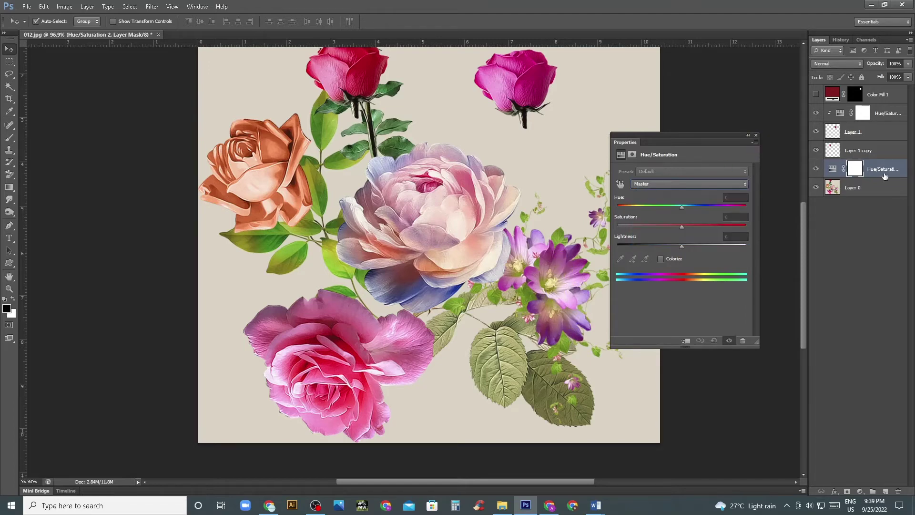
pyautogui.press('Delete')
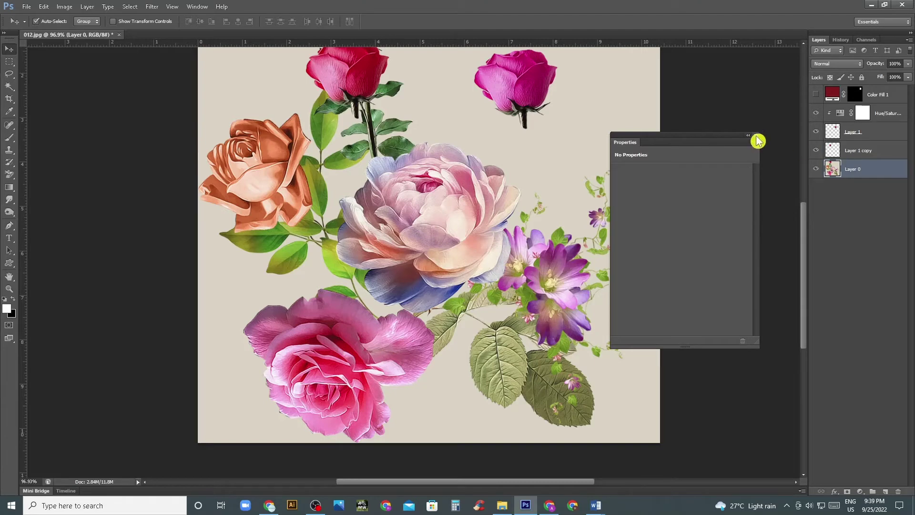
pyautogui.click(756, 136)
pyautogui.click(861, 491)
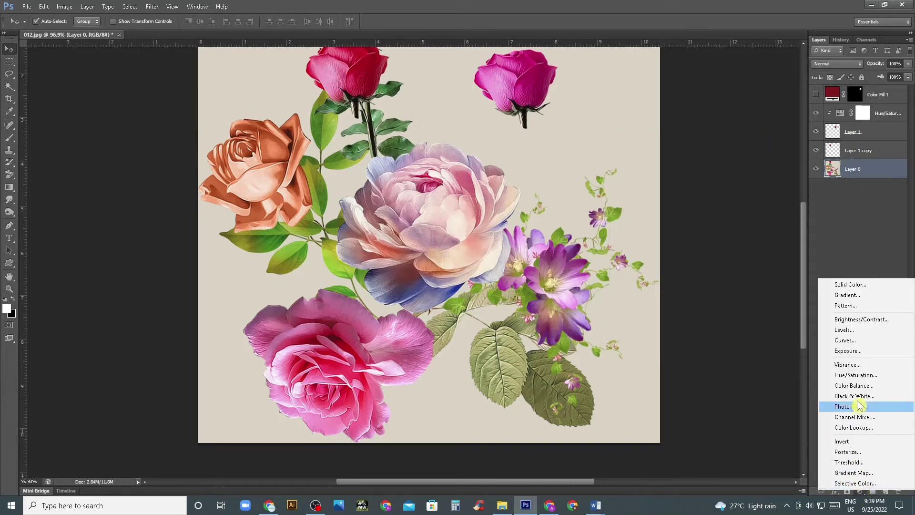
# Step: Add a Color Balance layer above Layer 0 and move the small rose left and down
pyautogui.click(852, 385)
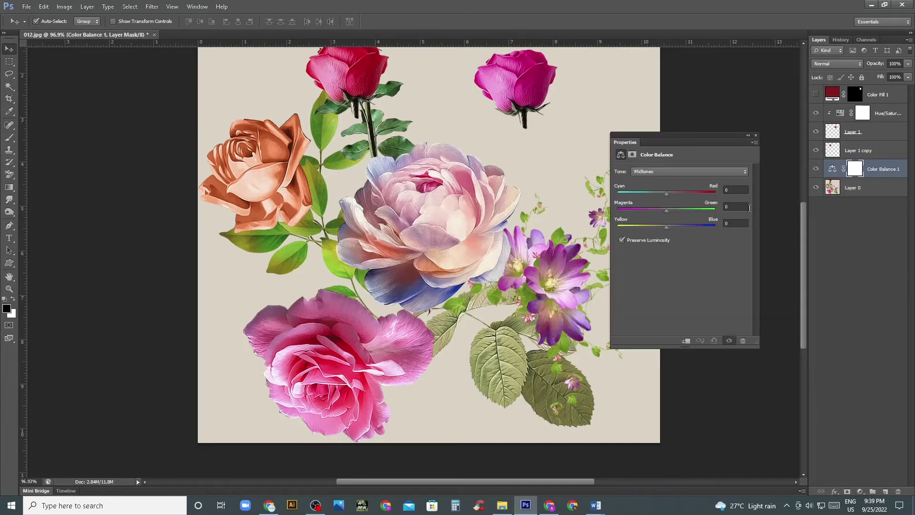
pyautogui.moveTo(702, 139); pyautogui.dragTo(580, 151)
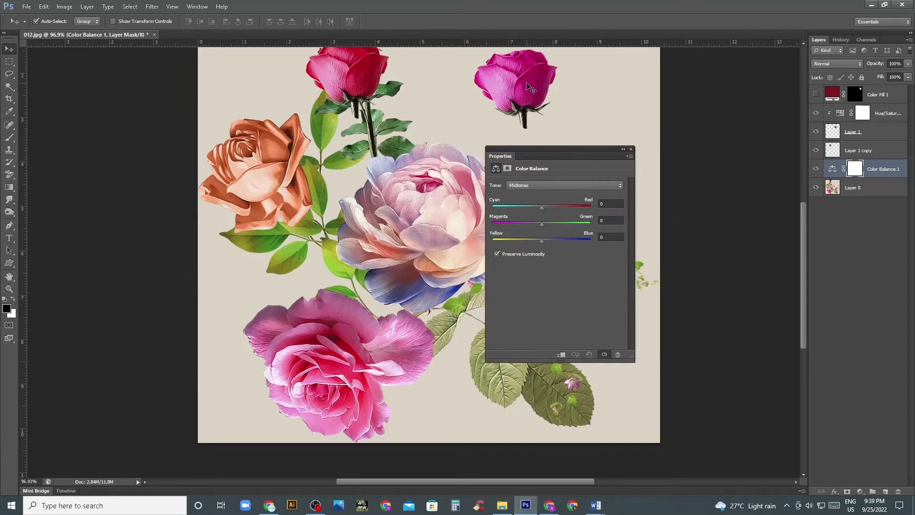
pyautogui.moveTo(531, 86); pyautogui.dragTo(458, 110)
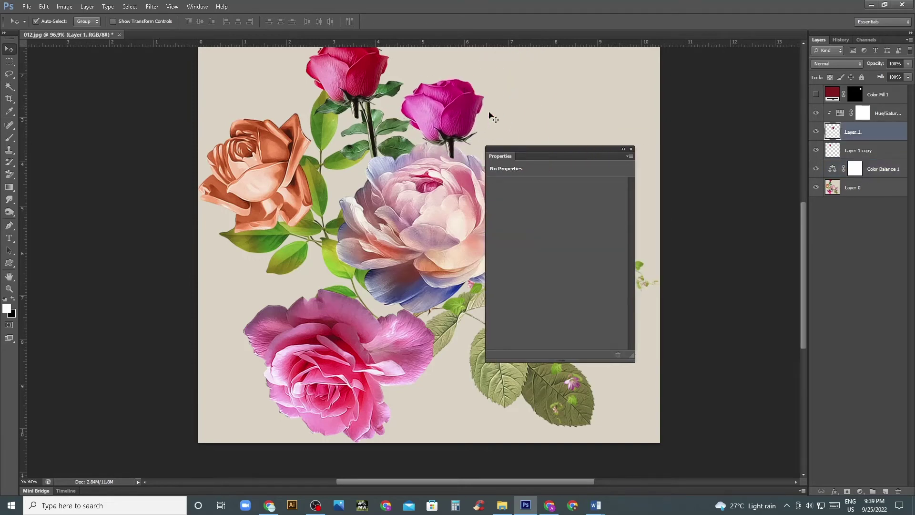
pyautogui.click(632, 149)
# Step: Delete the rose's clipped Hue/Saturation layer and nudge the rose slightly right
pyautogui.click(884, 117)
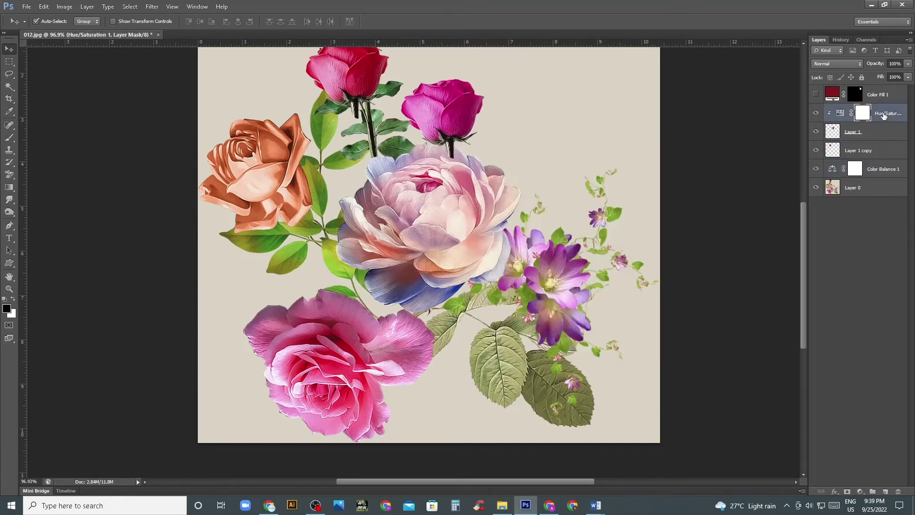
pyautogui.press('Delete')
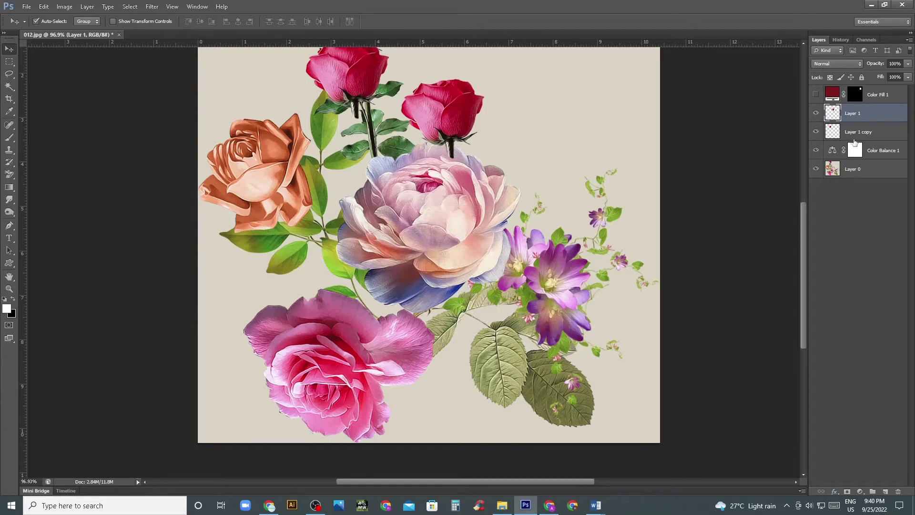
pyautogui.click(816, 114)
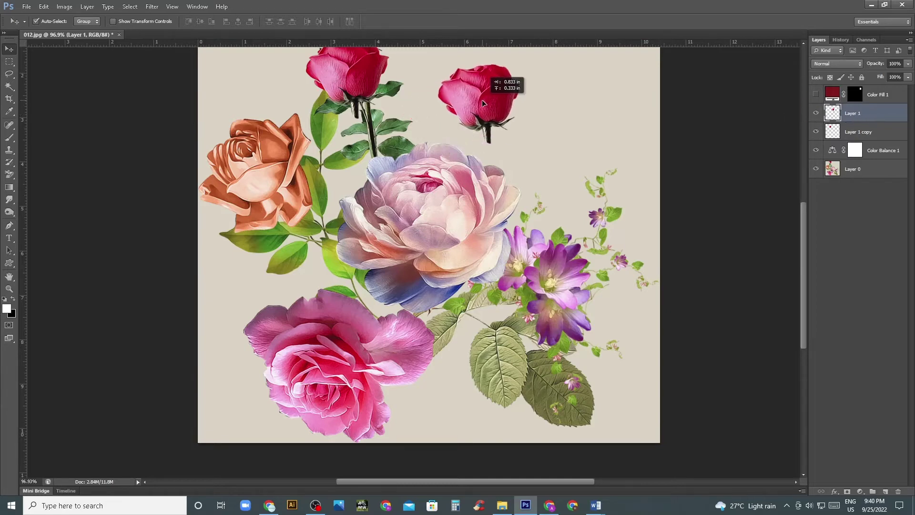
pyautogui.moveTo(448, 119); pyautogui.dragTo(477, 114)
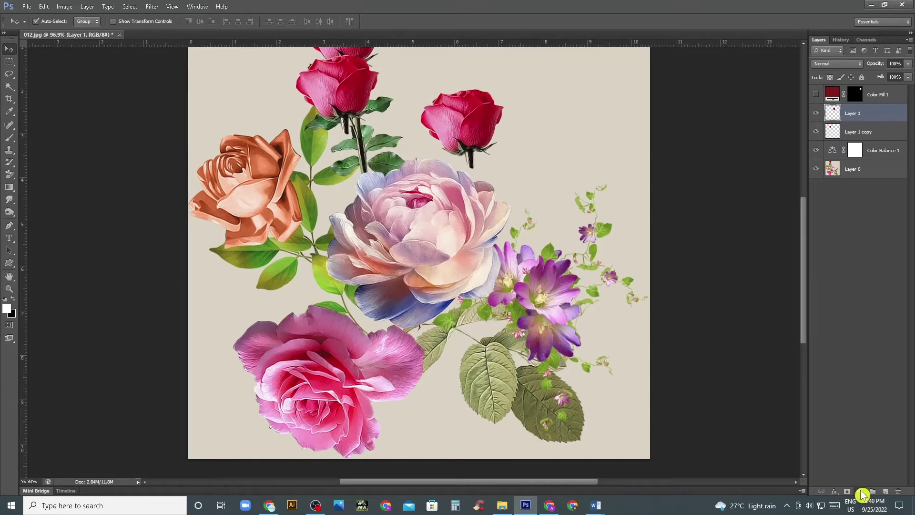
# Step: Add a Color Balance layer clipped to the rose and push its midtones toward cyan, then red
pyautogui.click(861, 492)
pyautogui.click(865, 382)
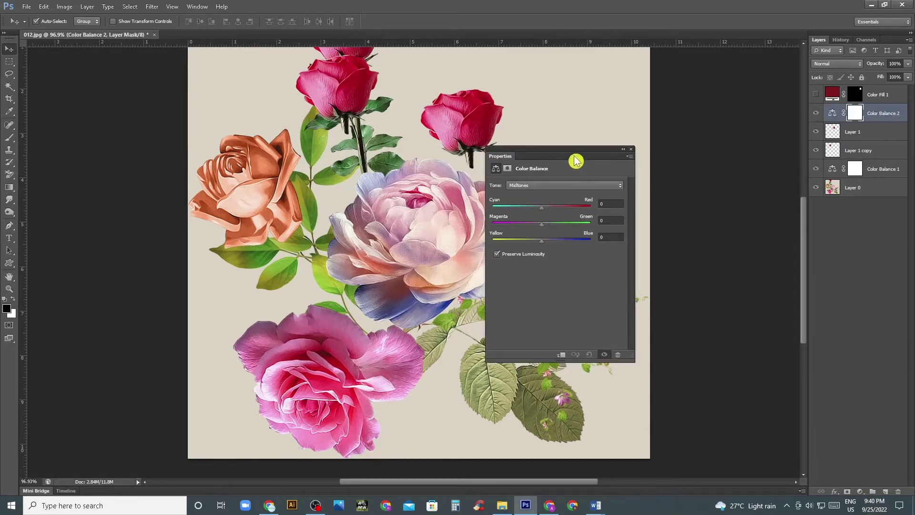
pyautogui.moveTo(599, 149); pyautogui.dragTo(662, 122)
pyautogui.click(623, 328)
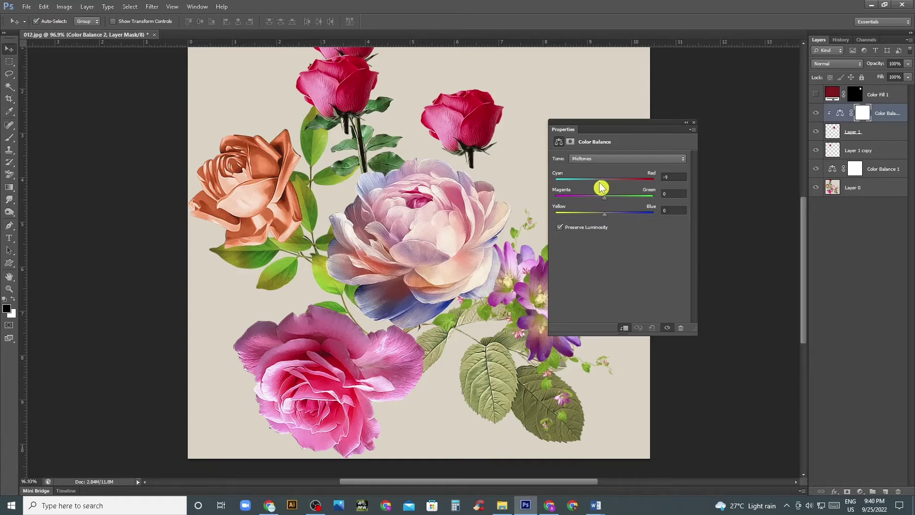
pyautogui.moveTo(600, 187); pyautogui.dragTo(551, 185)
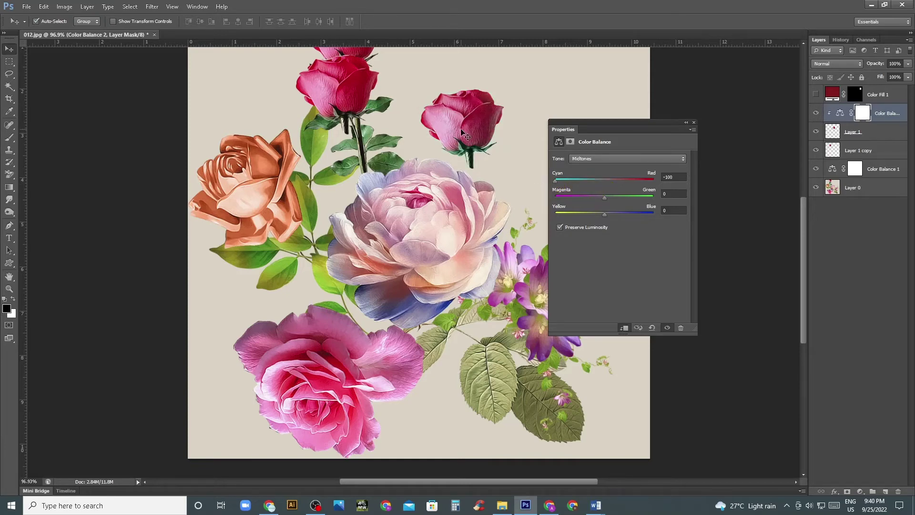
pyautogui.moveTo(556, 181)
pyautogui.mouseDown()
pyautogui.moveTo(671, 185)
pyautogui.moveTo(562, 200)
pyautogui.moveTo(667, 200)
pyautogui.moveTo(605, 203)
pyautogui.moveTo(561, 219)
pyautogui.moveTo(664, 217)
pyautogui.moveTo(608, 215)
pyautogui.mouseUp()
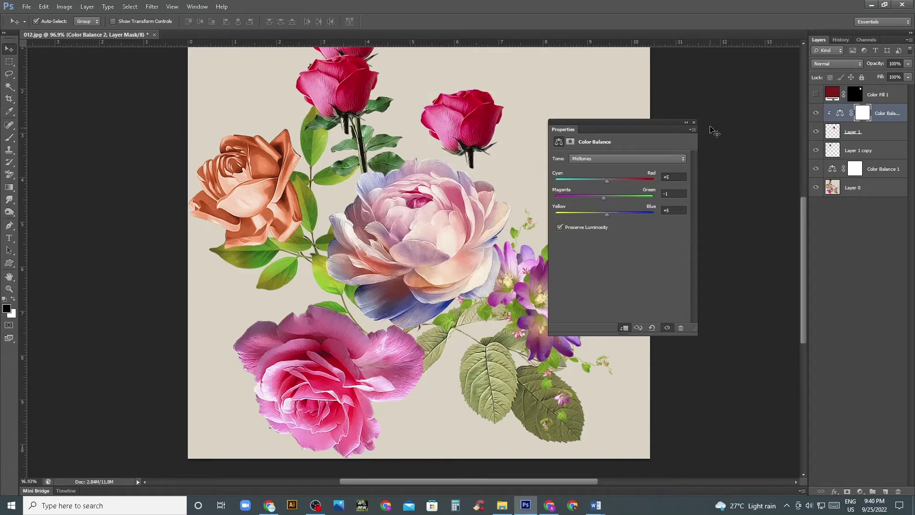
pyautogui.click(695, 122)
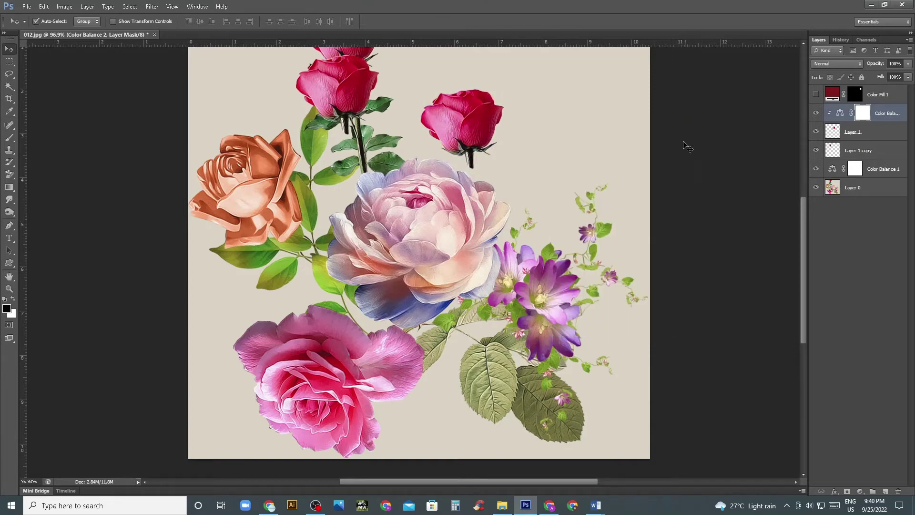
# Step: Try shifting the highlights toward cyan, switch to Shadows, then delete Color Balance 2
pyautogui.doubleClick(844, 114)
pyautogui.click(632, 158)
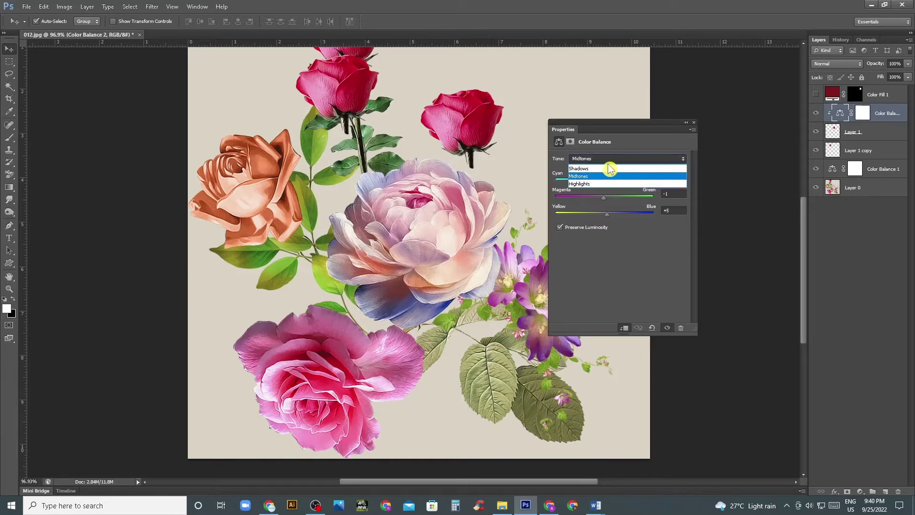
pyautogui.click(593, 169)
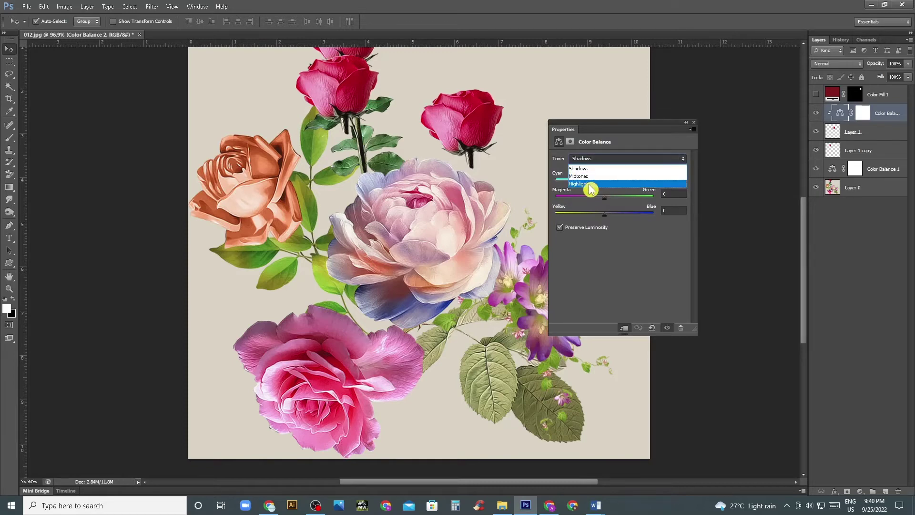
pyautogui.click(590, 188)
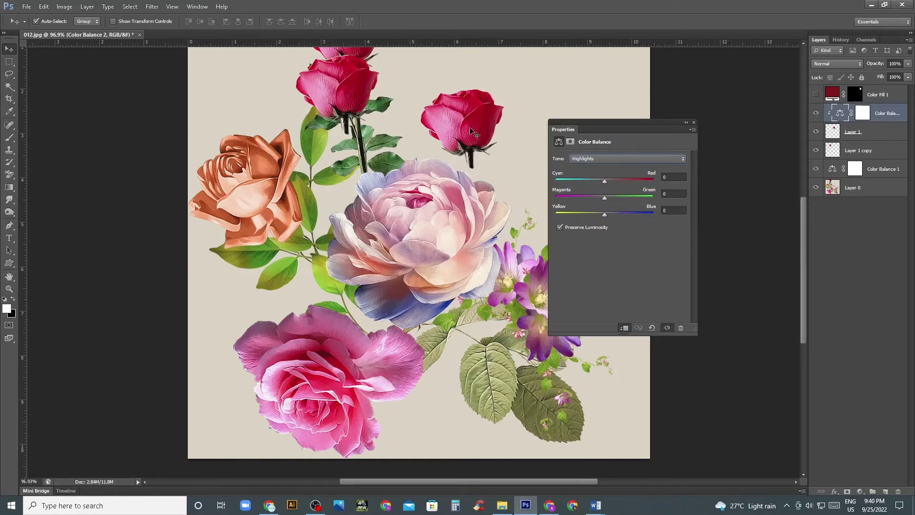
pyautogui.click(611, 180)
pyautogui.moveTo(607, 182)
pyautogui.mouseDown()
pyautogui.moveTo(638, 179)
pyautogui.moveTo(564, 187)
pyautogui.moveTo(596, 198)
pyautogui.mouseUp()
pyautogui.click(615, 158)
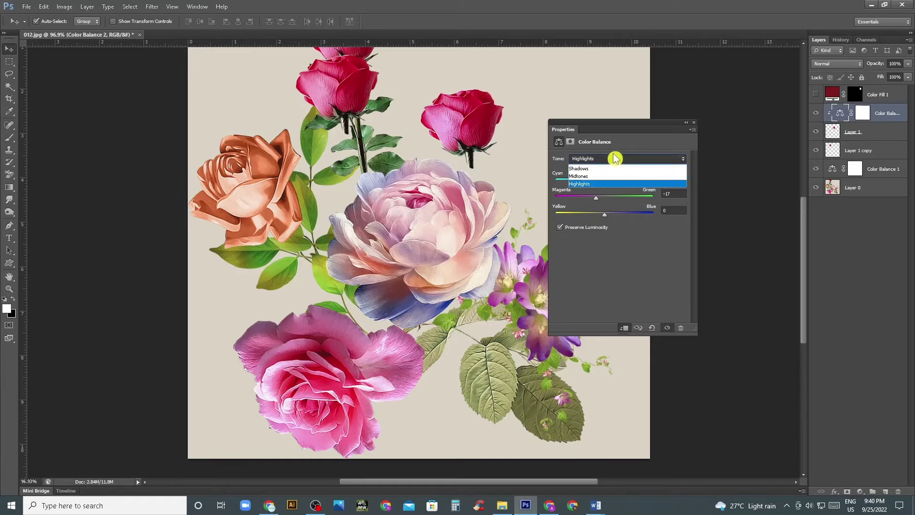
pyautogui.click(599, 170)
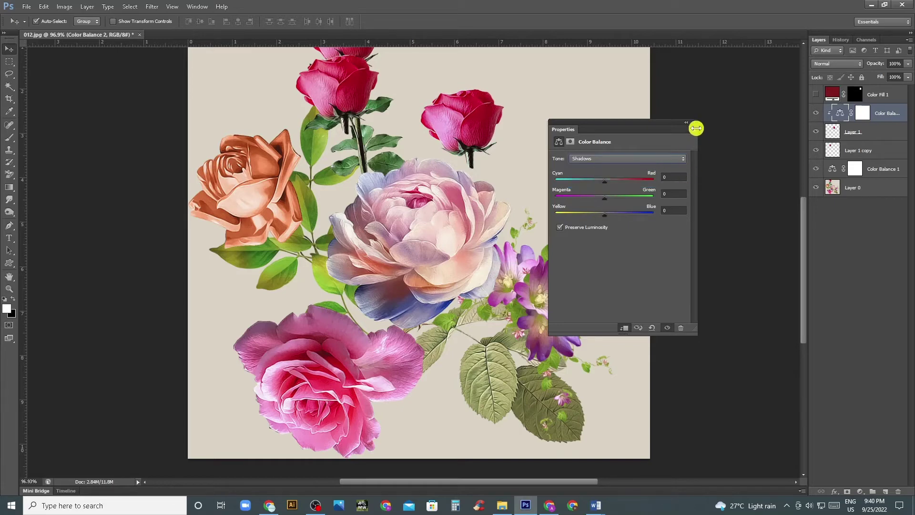
pyautogui.click(694, 123)
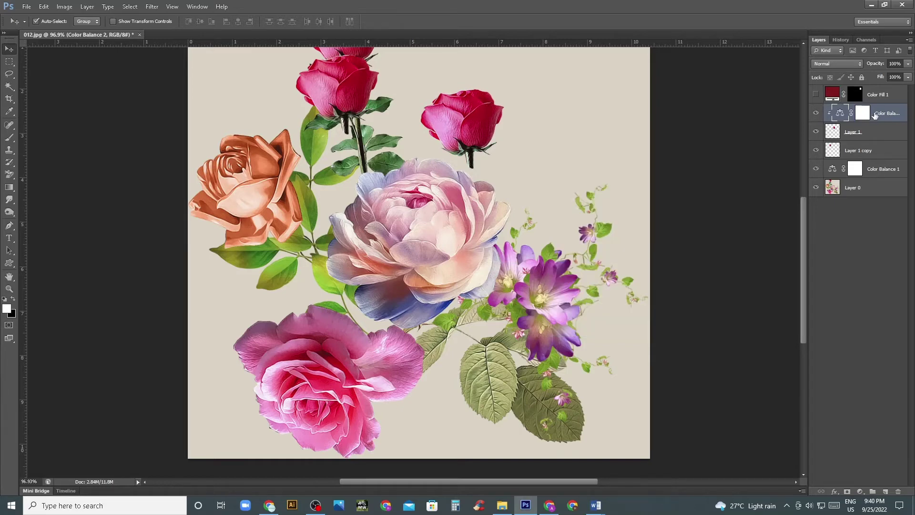
pyautogui.press('Delete')
# Step: Add a Black & White layer clipped to Layer 1 and raise Cyans to 169
pyautogui.click(861, 491)
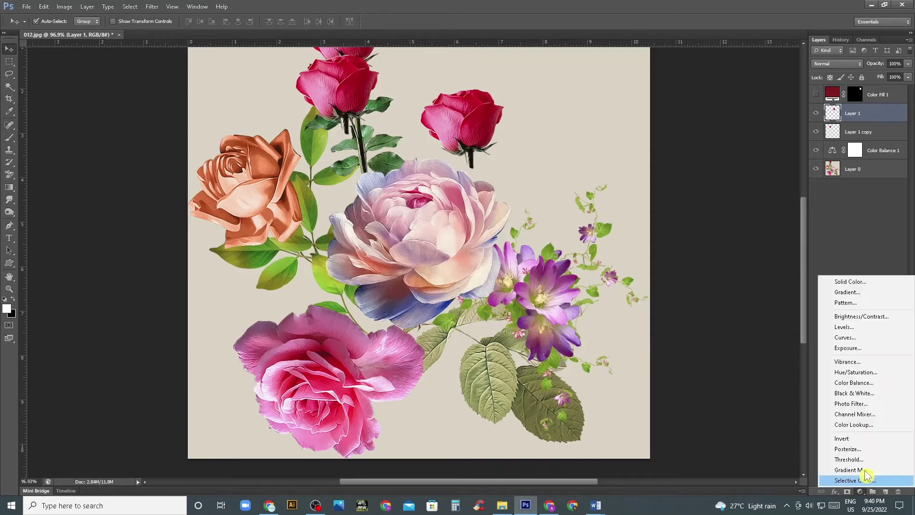
pyautogui.click(853, 393)
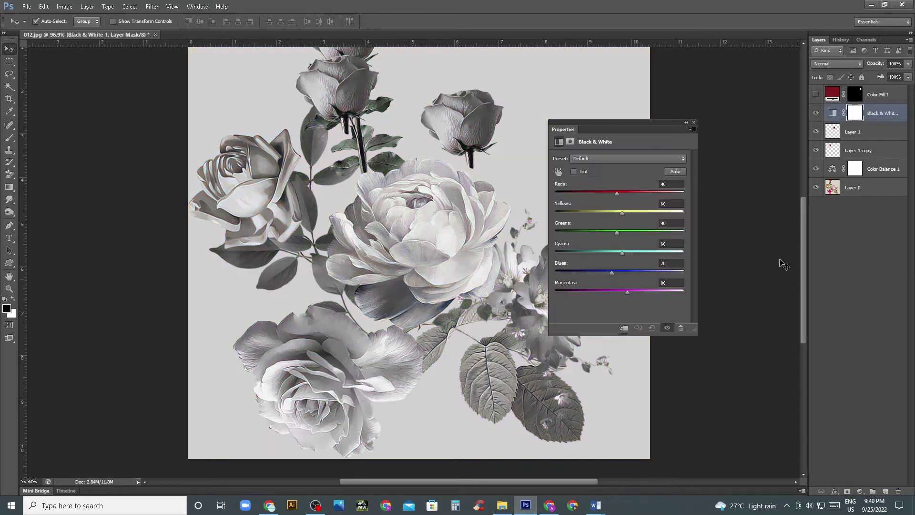
pyautogui.click(624, 328)
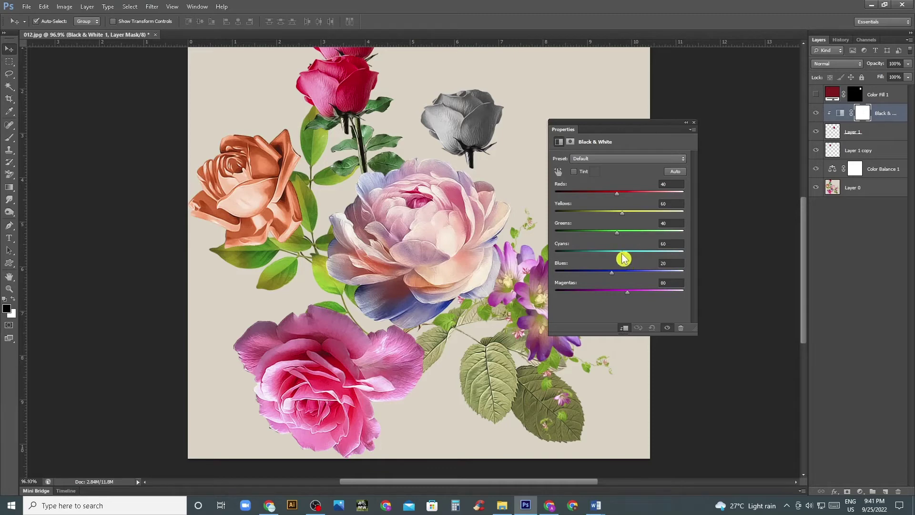
pyautogui.moveTo(624, 252)
pyautogui.mouseDown()
pyautogui.moveTo(600, 252)
pyautogui.moveTo(634, 232)
pyautogui.moveTo(588, 214)
pyautogui.moveTo(612, 192)
pyautogui.moveTo(556, 192)
pyautogui.moveTo(611, 193)
pyautogui.mouseUp()
pyautogui.moveTo(615, 272)
pyautogui.mouseDown()
pyautogui.moveTo(663, 272)
pyautogui.moveTo(585, 292)
pyautogui.moveTo(605, 292)
pyautogui.mouseUp()
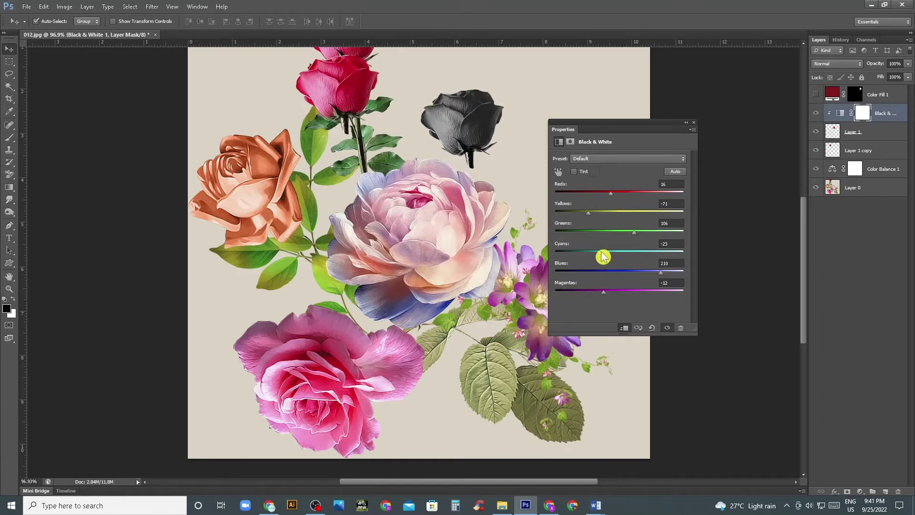
pyautogui.moveTo(602, 253)
pyautogui.mouseDown()
pyautogui.moveTo(651, 253)
pyautogui.moveTo(611, 233)
pyautogui.moveTo(624, 192)
pyautogui.mouseUp()
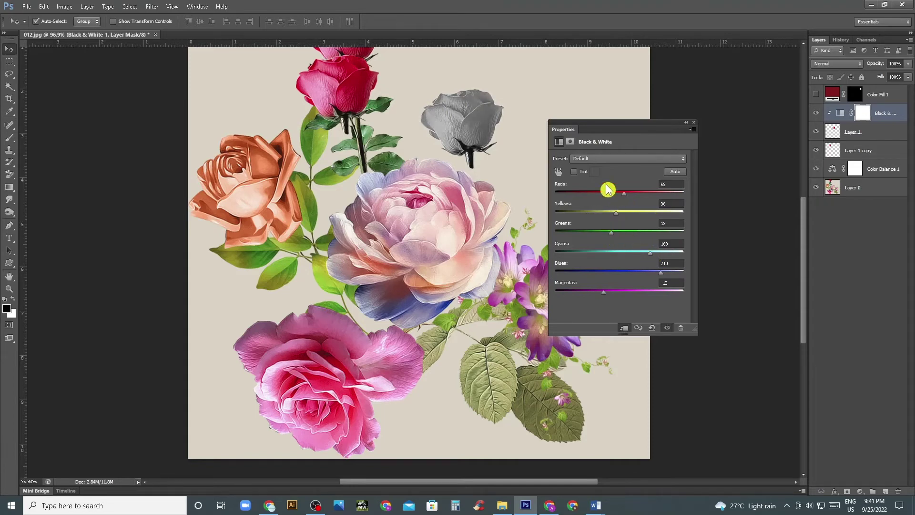
# Step: Enable Tint and choose a darker olive tint colour for the rose
pyautogui.click(574, 172)
pyautogui.click(595, 173)
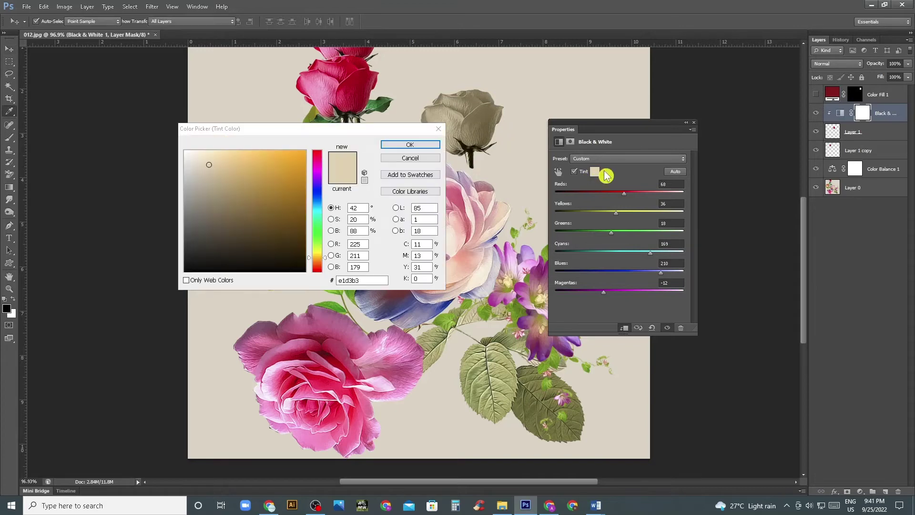
pyautogui.moveTo(269, 210)
pyautogui.mouseDown()
pyautogui.moveTo(213, 229)
pyautogui.moveTo(232, 215)
pyautogui.mouseUp()
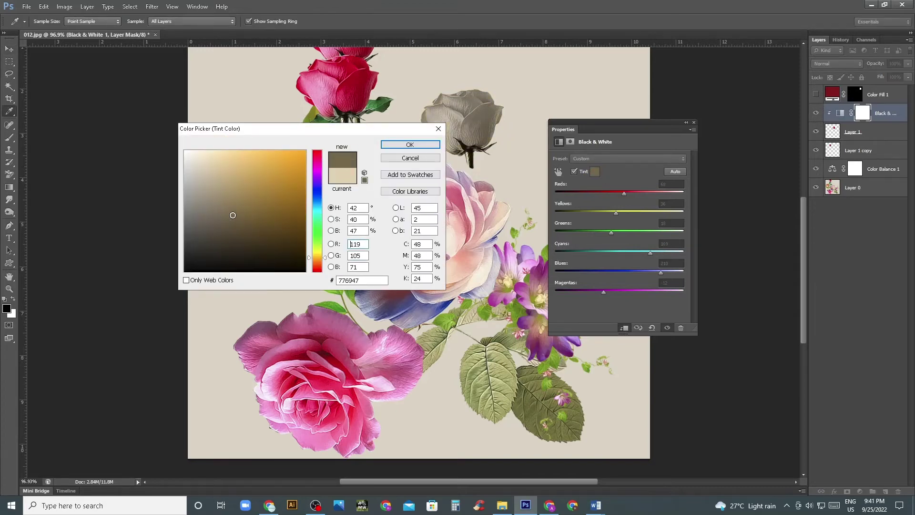
pyautogui.press('Return')
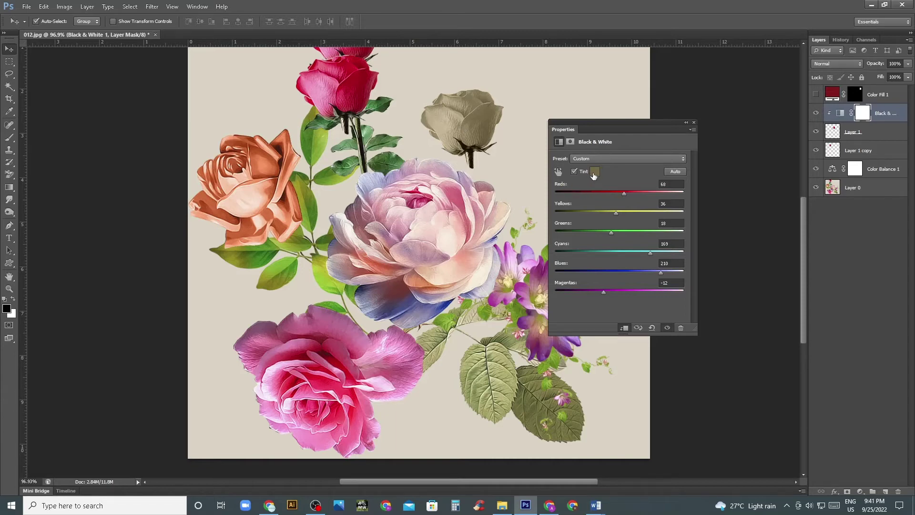
pyautogui.click(595, 172)
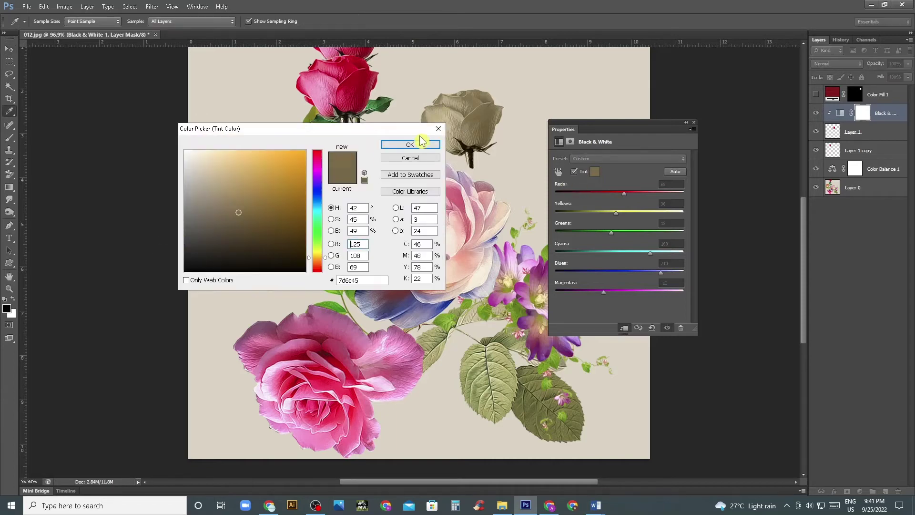
pyautogui.click(432, 145)
# Step: Duplicate the red rose and place the copy right of the beige rose
pyautogui.click(694, 123)
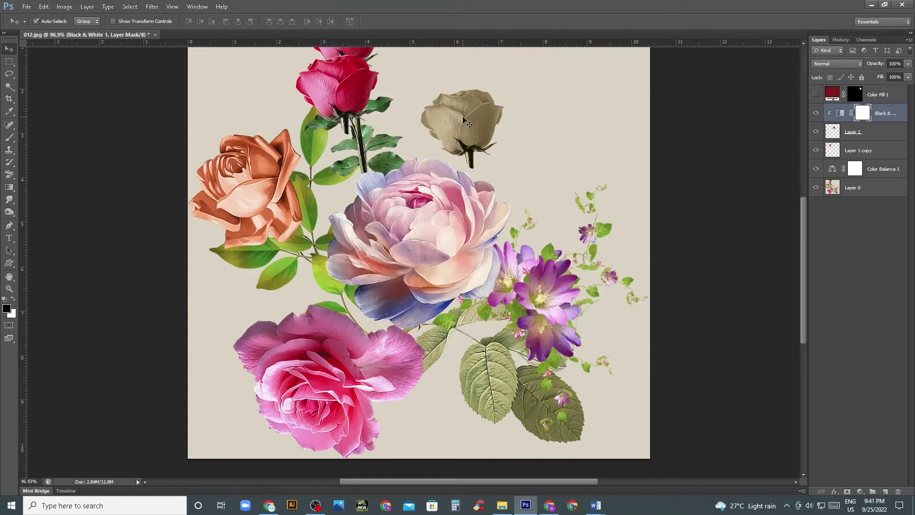
pyautogui.click(480, 123)
pyautogui.moveTo(339, 96); pyautogui.dragTo(567, 123)
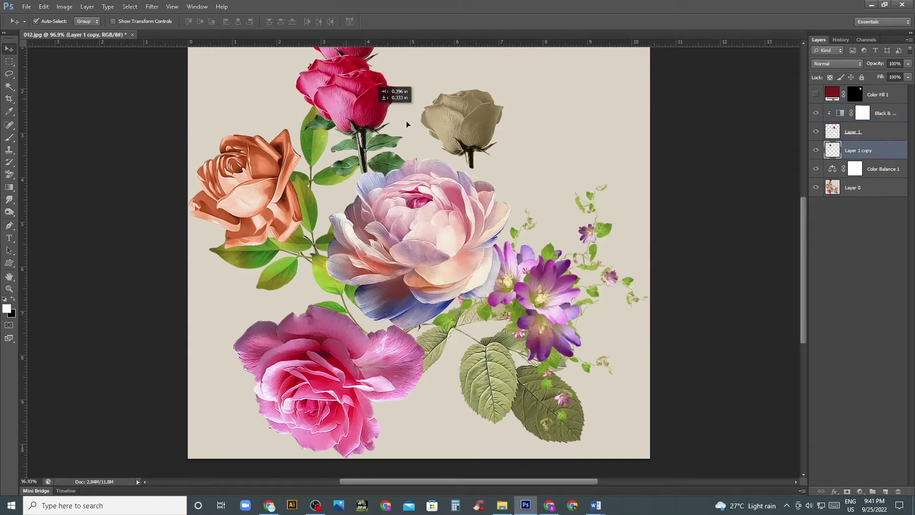
pyautogui.moveTo(858, 150); pyautogui.dragTo(844, 134)
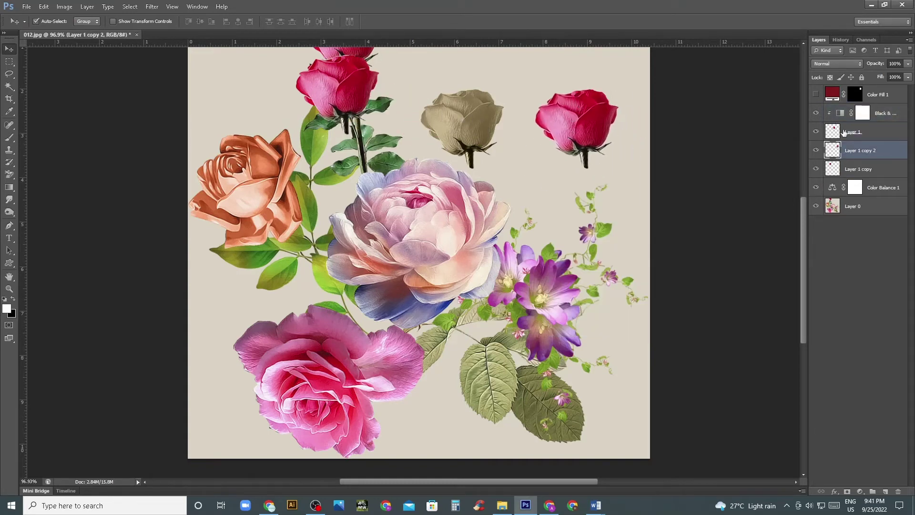
# Step: Add a Hue/Saturation layer clipped to Layer 1 copy 2 with Colorize on
pyautogui.click(861, 491)
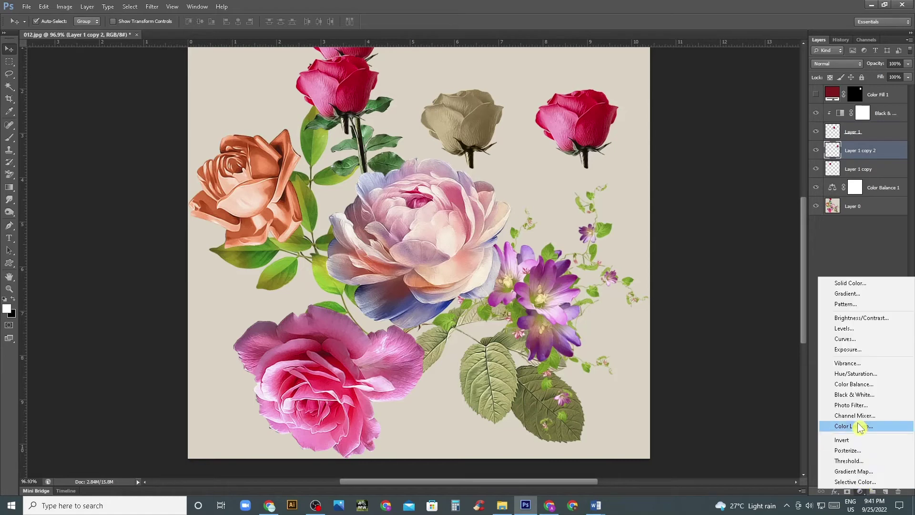
pyautogui.click(862, 381)
pyautogui.moveTo(633, 129); pyautogui.dragTo(710, 84)
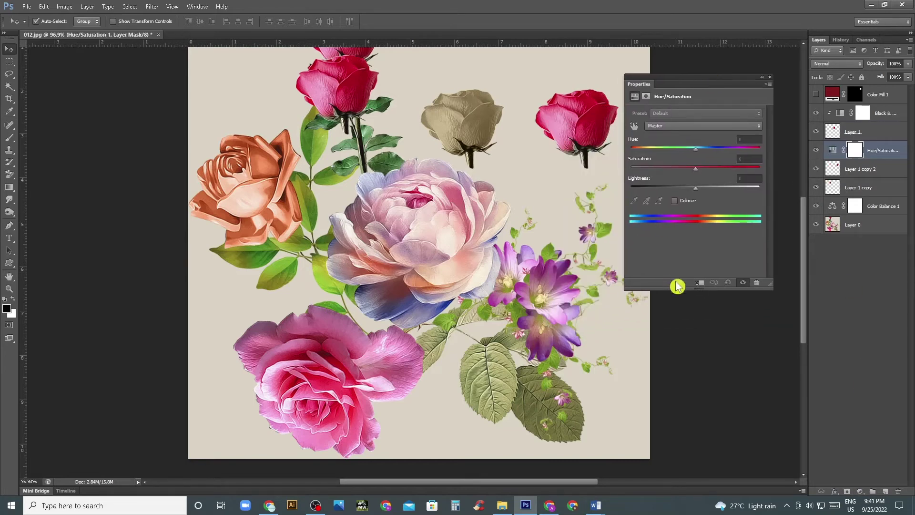
pyautogui.click(701, 284)
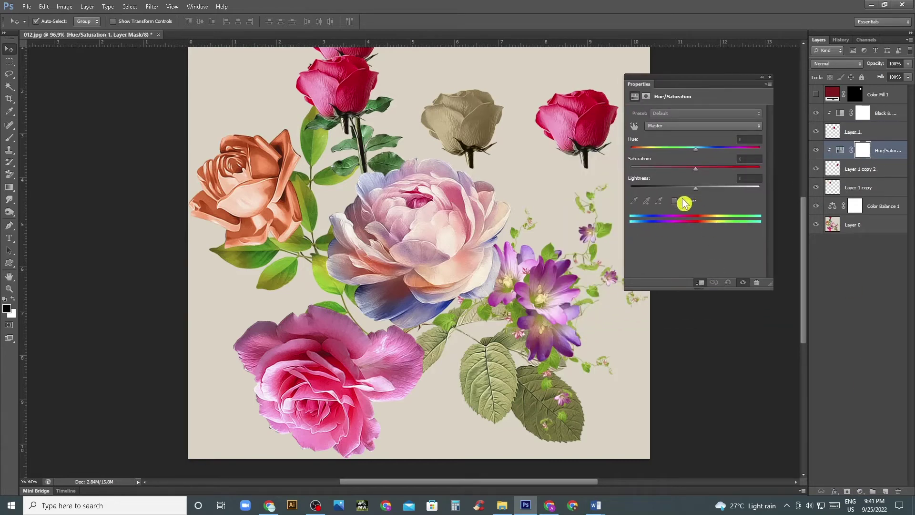
pyautogui.click(675, 202)
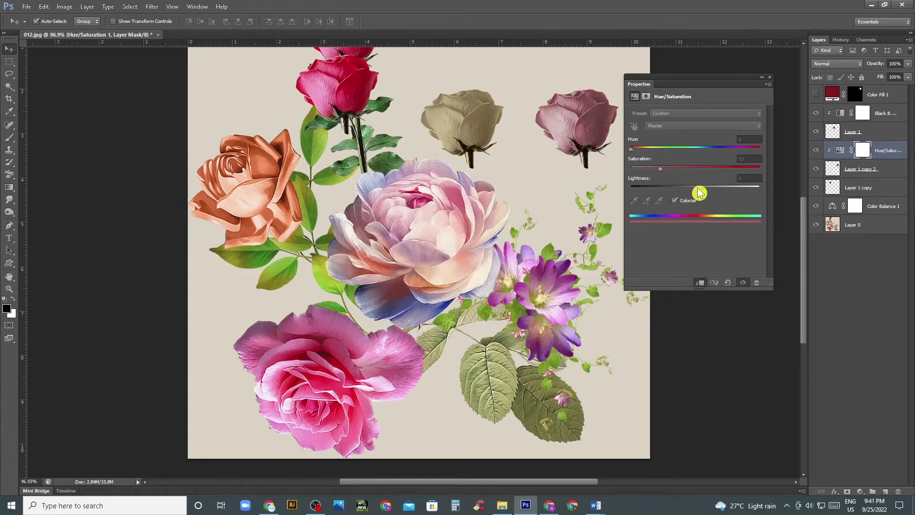
# Step: Adjust Hue, Saturation and Lightness so the copy matches the beige rose
pyautogui.moveTo(696, 189); pyautogui.dragTo(702, 190)
pyautogui.moveTo(636, 149); pyautogui.dragTo(642, 151)
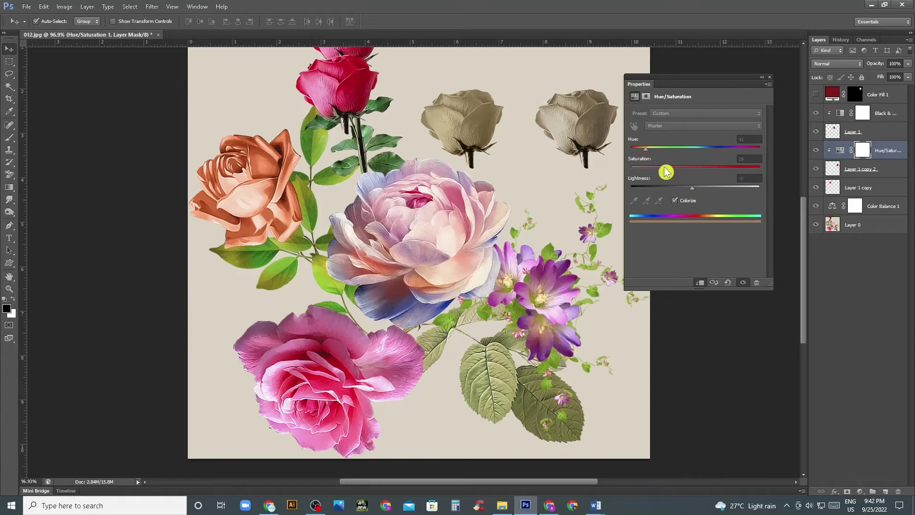
pyautogui.moveTo(667, 171); pyautogui.dragTo(667, 175)
pyautogui.moveTo(694, 193); pyautogui.dragTo(666, 174)
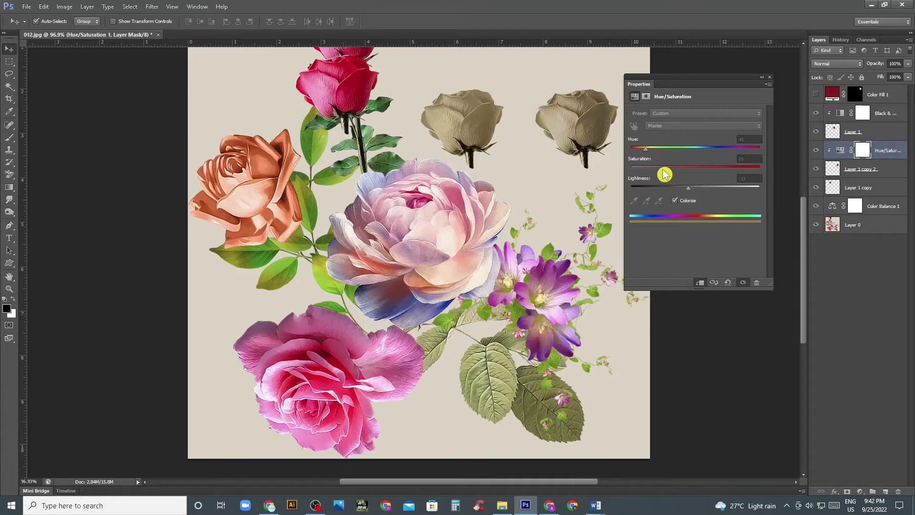
pyautogui.click(770, 77)
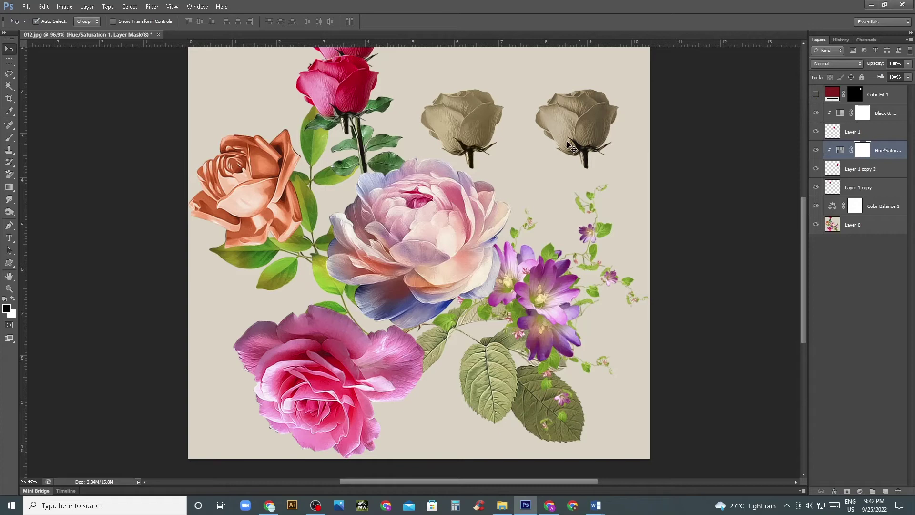
pyautogui.click(588, 130)
pyautogui.press('x')
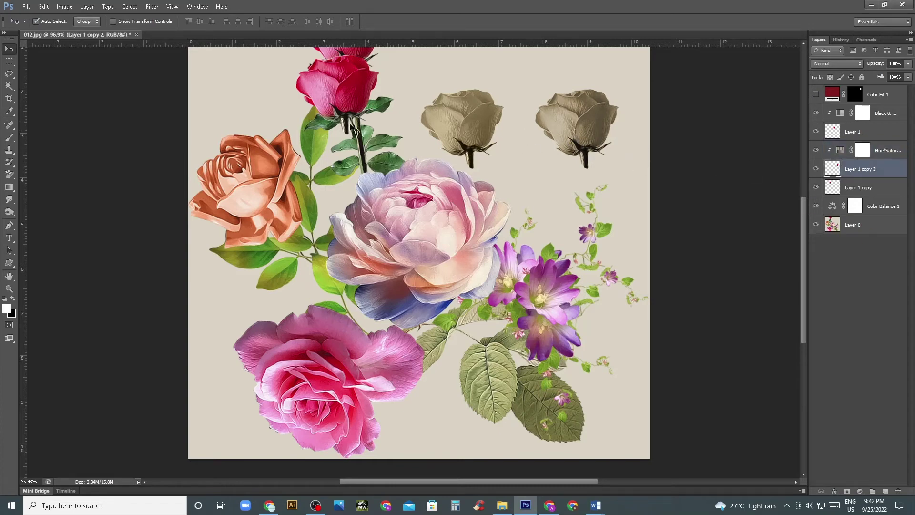
# Step: Enlarge the canvas to 50 × 50 inches with Canvas Size (Ctrl+Alt+C)
pyautogui.moveTo(507, 196); pyautogui.dragTo(469, 240)
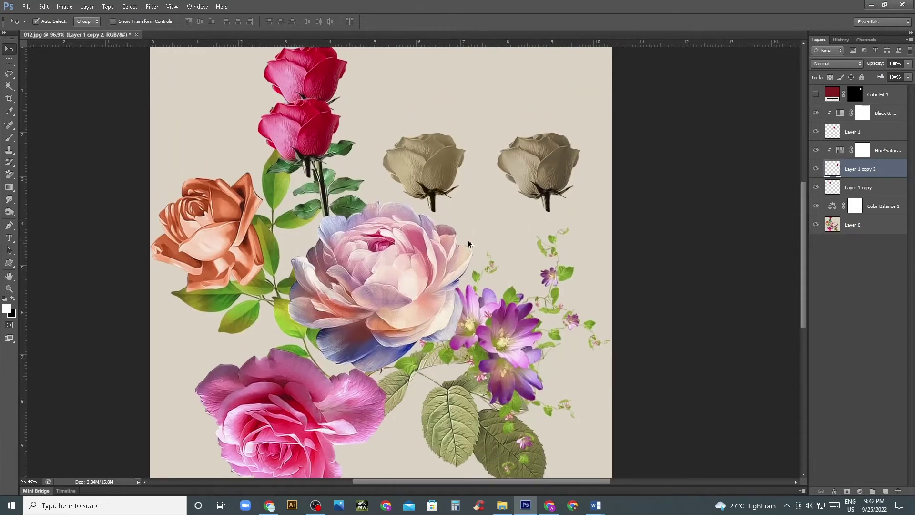
pyautogui.hotkey('ctrl', 'alt', 'c')
pyautogui.doubleClick(443, 176)
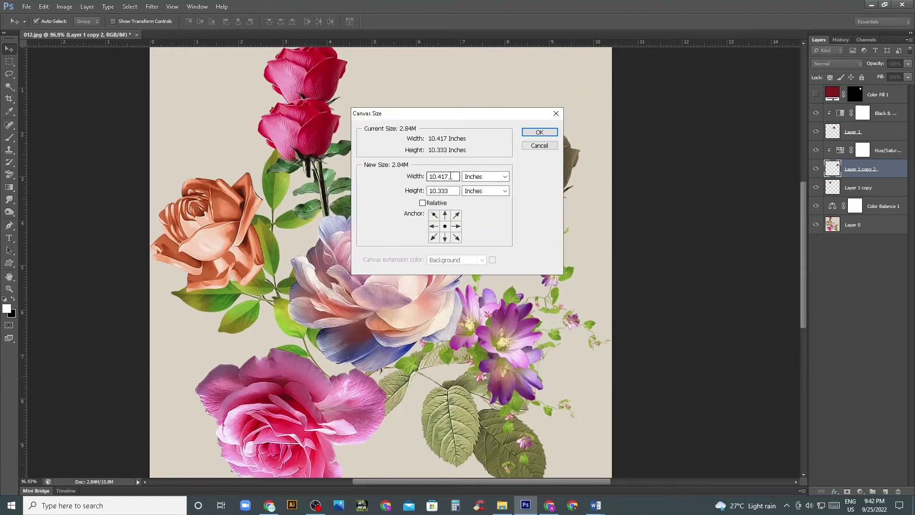
pyautogui.write('50')
pyautogui.press('Tab')
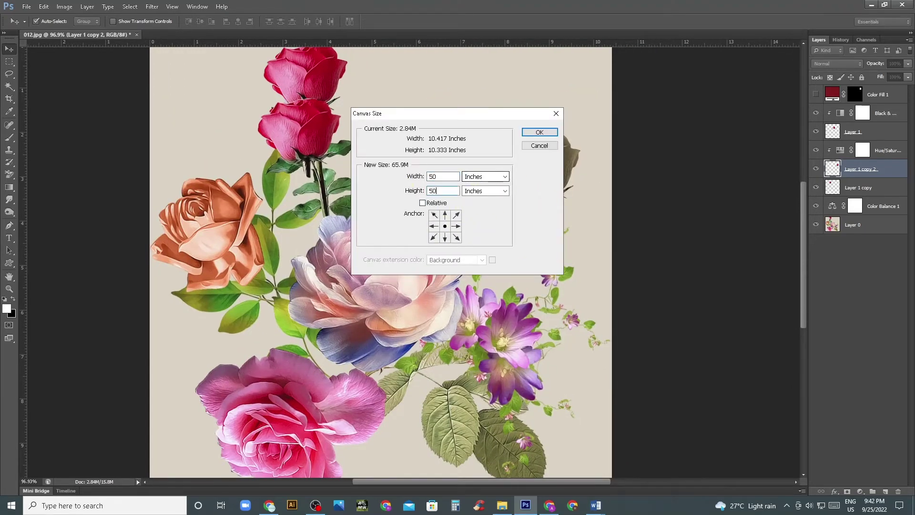
pyautogui.press('Return')
# Step: Zoom out on the enlarged canvas and add a Solid Color fill layer above Layer 0
pyautogui.press('z')
pyautogui.moveTo(458, 202)
pyautogui.mouseDown()
pyautogui.moveTo(434, 188)
pyautogui.moveTo(446, 229)
pyautogui.moveTo(511, 302)
pyautogui.moveTo(505, 312)
pyautogui.mouseUp()
pyautogui.press('v')
pyautogui.click(333, 147)
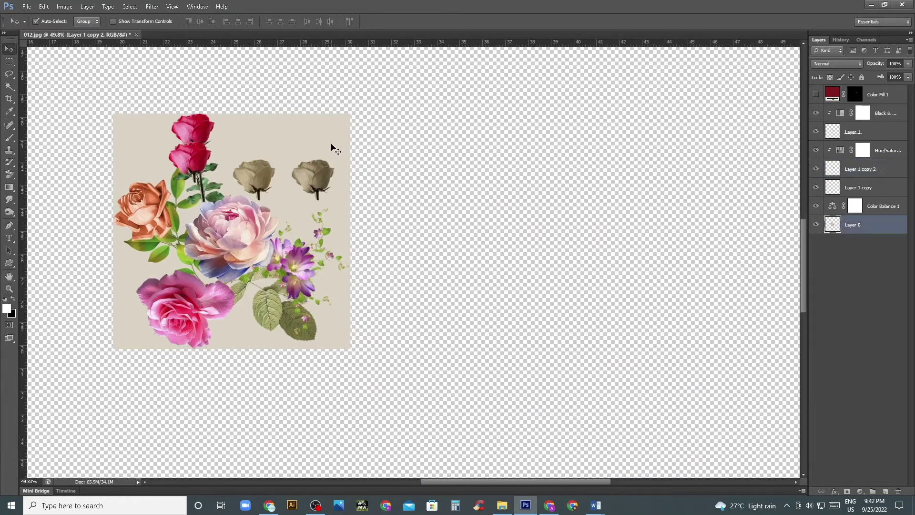
pyautogui.click(860, 492)
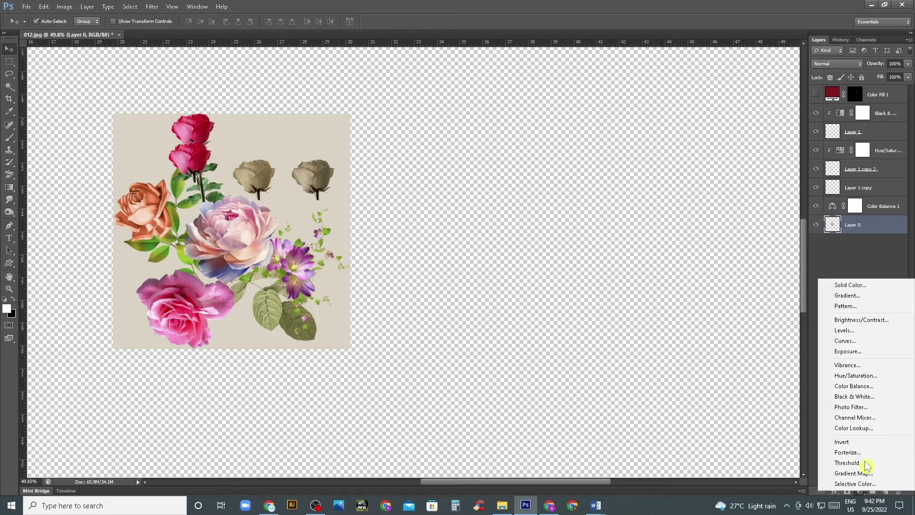
pyautogui.click(851, 285)
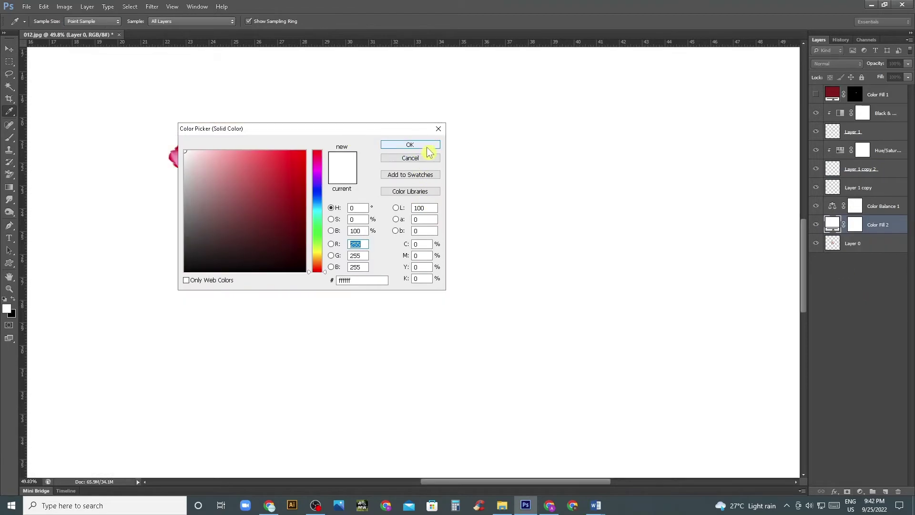
pyautogui.click(410, 144)
# Step: Move the fill layer below Layer 0 and recolour it with beige sampled from the image
pyautogui.moveTo(856, 225); pyautogui.dragTo(838, 246)
pyautogui.doubleClick(838, 247)
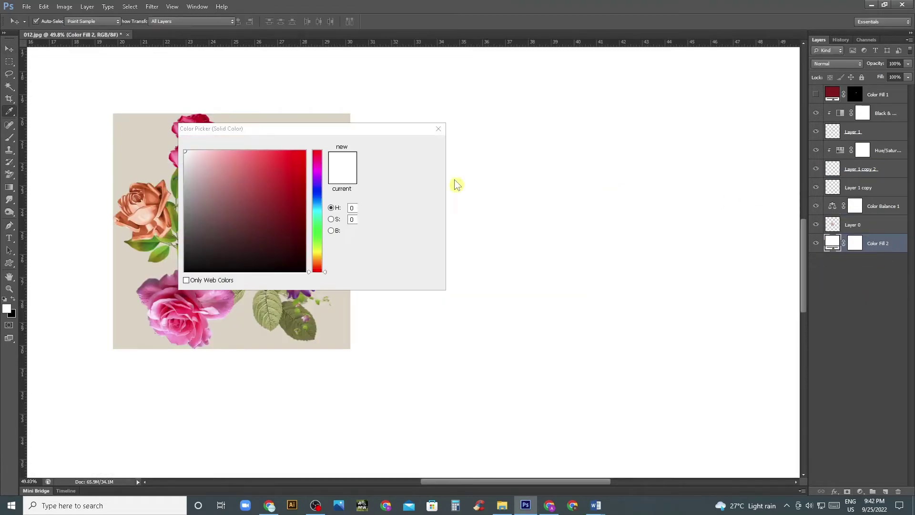
pyautogui.click(267, 126)
pyautogui.click(391, 146)
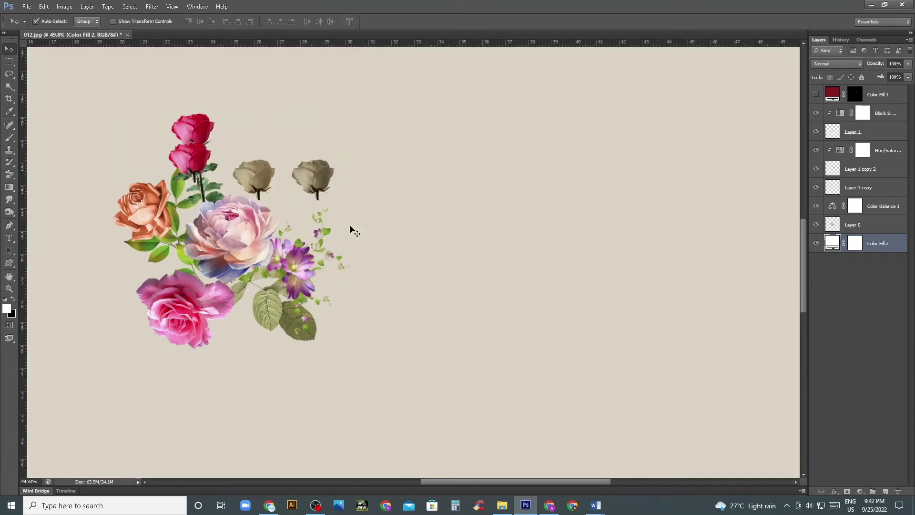
pyautogui.press('v')
pyautogui.scroll(2, 372, 239)
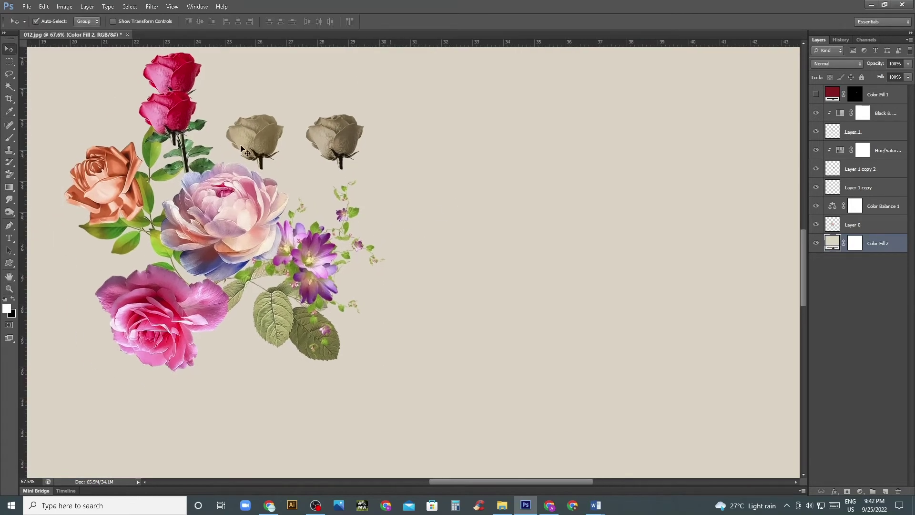
# Step: Place a rose copy to the right and add a clipped Photo Filter layer, nudging the rose right
pyautogui.moveTo(243, 151)
pyautogui.mouseDown()
pyautogui.moveTo(486, 213)
pyautogui.moveTo(475, 229)
pyautogui.mouseUp()
pyautogui.hscroll(1, 491, 224)
pyautogui.click(860, 492)
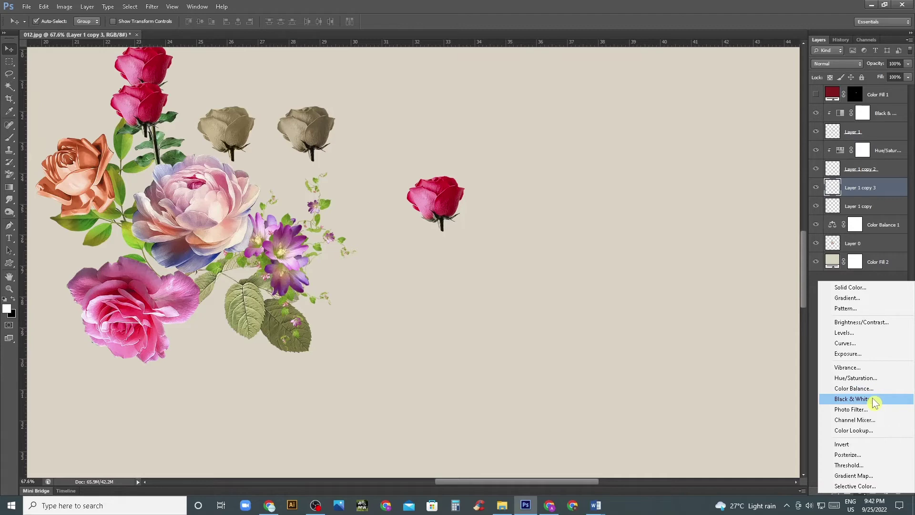
pyautogui.click(874, 409)
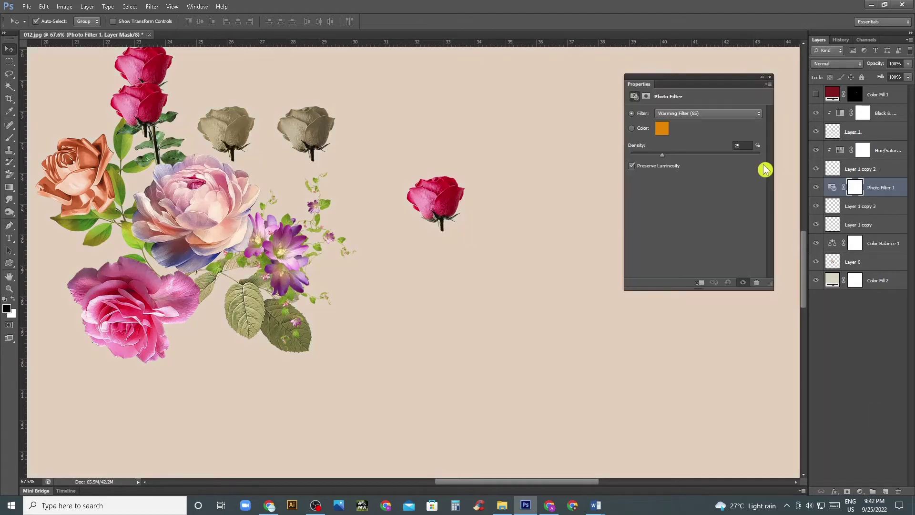
pyautogui.moveTo(713, 84); pyautogui.dragTo(643, 103)
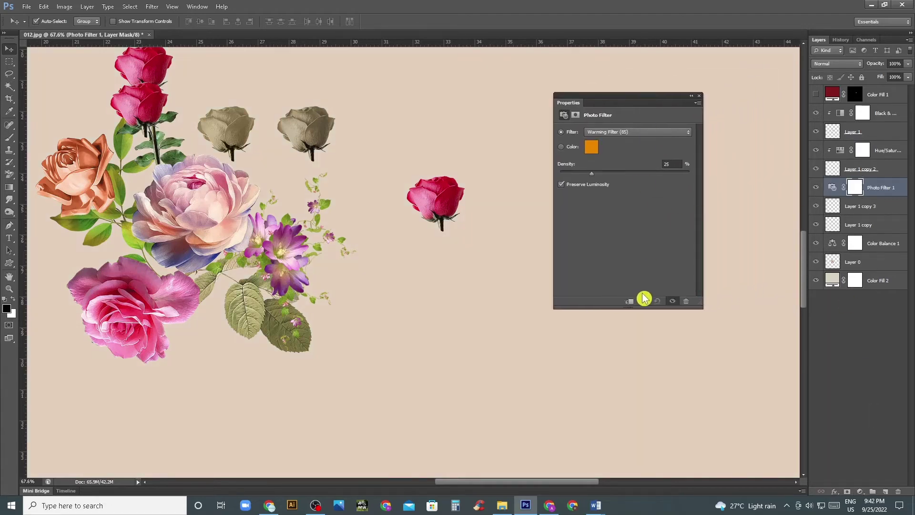
pyautogui.click(643, 301)
pyautogui.moveTo(448, 198); pyautogui.dragTo(462, 199)
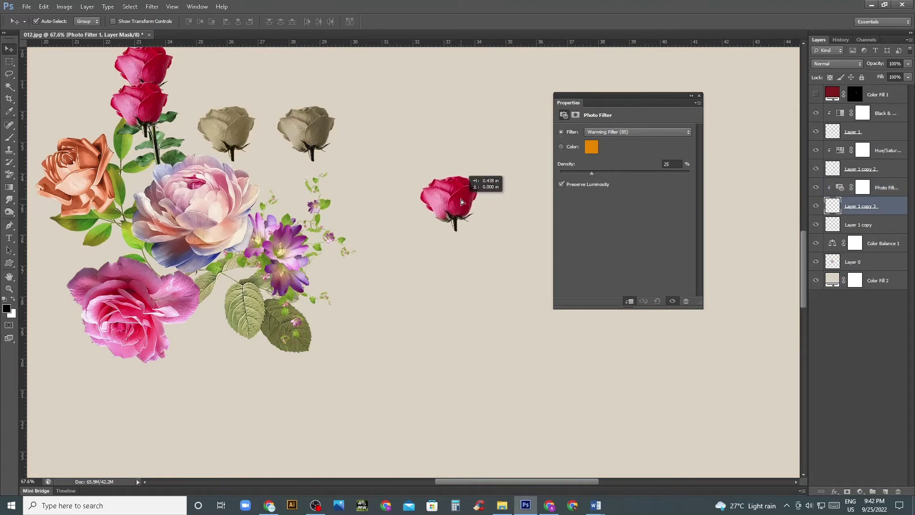
# Step: Raise the Photo Filter density to 63 and try deep and bright red filter colours
pyautogui.click(864, 187)
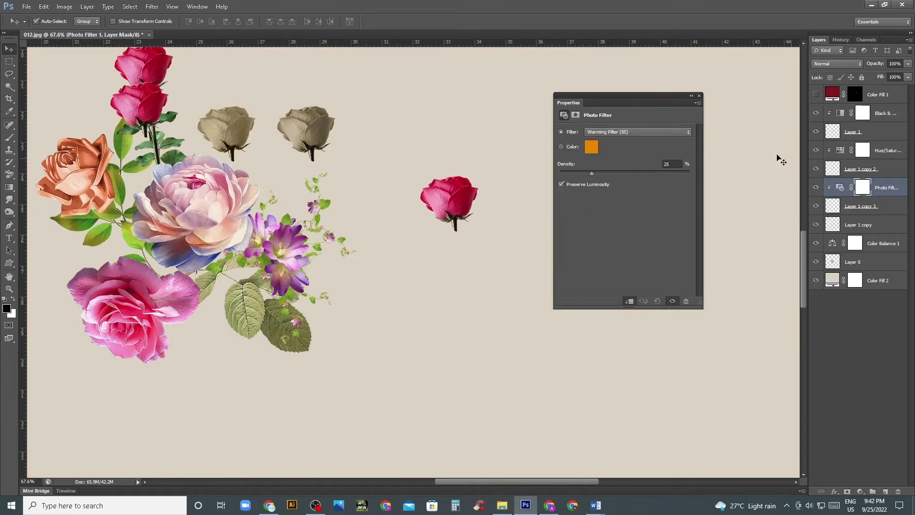
pyautogui.moveTo(592, 173); pyautogui.dragTo(642, 173)
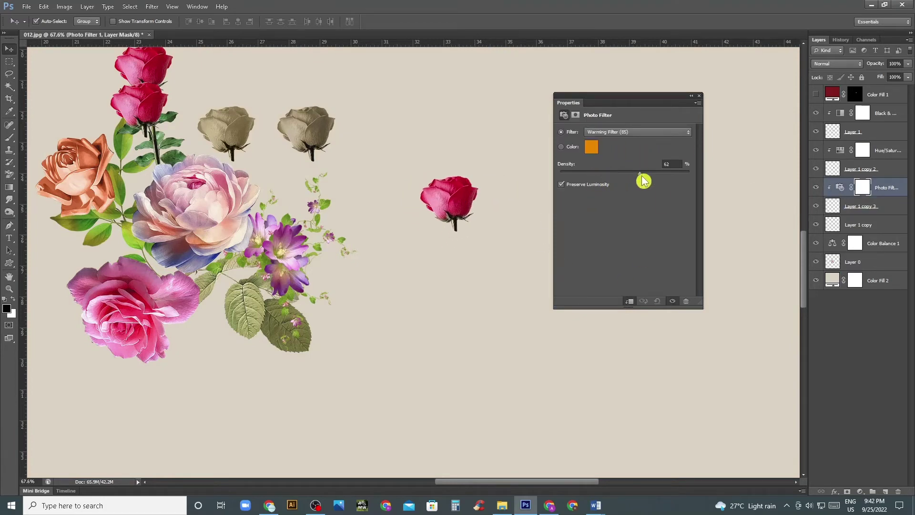
pyautogui.click(592, 147)
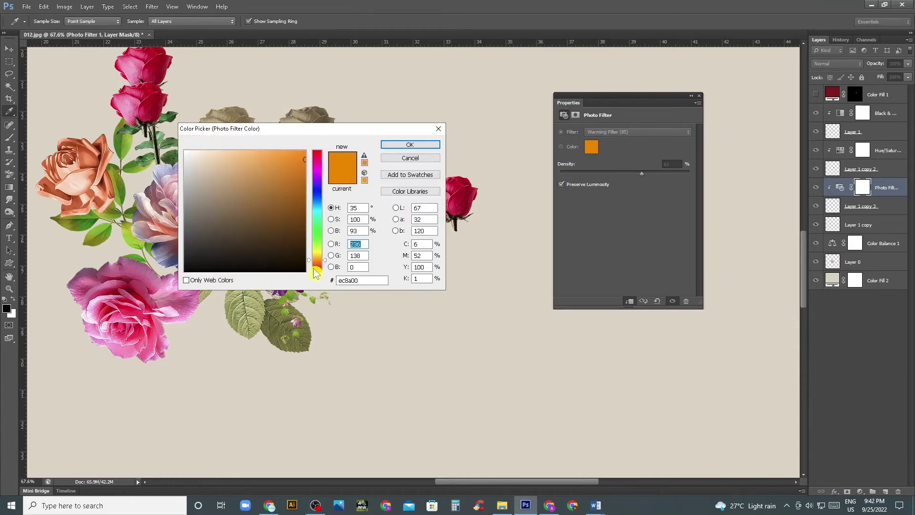
pyautogui.moveTo(315, 273); pyautogui.dragTo(315, 271)
pyautogui.click(303, 187)
pyautogui.click(302, 157)
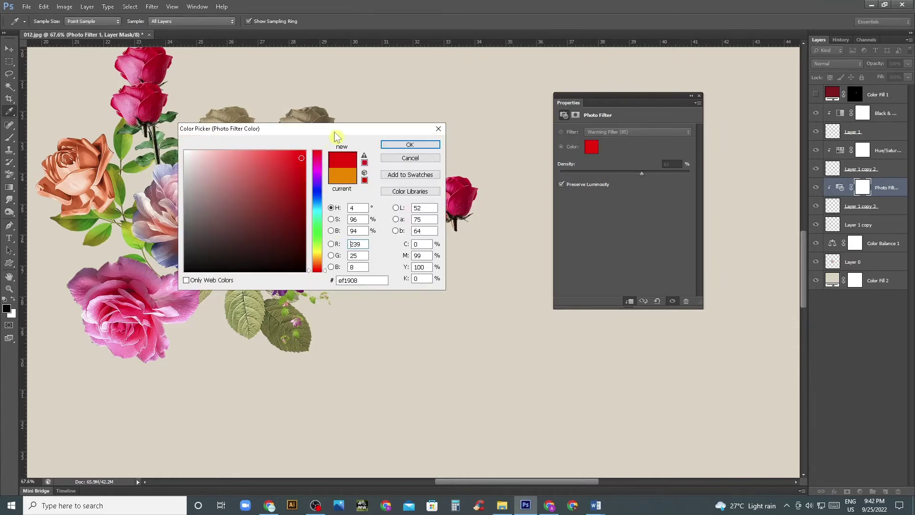
pyautogui.moveTo(339, 129); pyautogui.dragTo(303, 127)
# Step: Switch the filter to bright blue at density 70, then delete the Photo Filter layer
pyautogui.moveTo(280, 205); pyautogui.dragTo(280, 203)
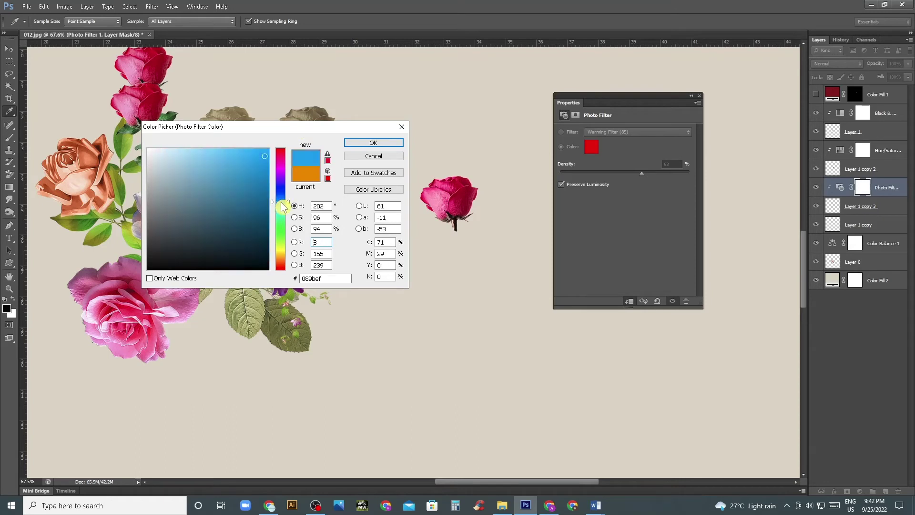
pyautogui.click(263, 153)
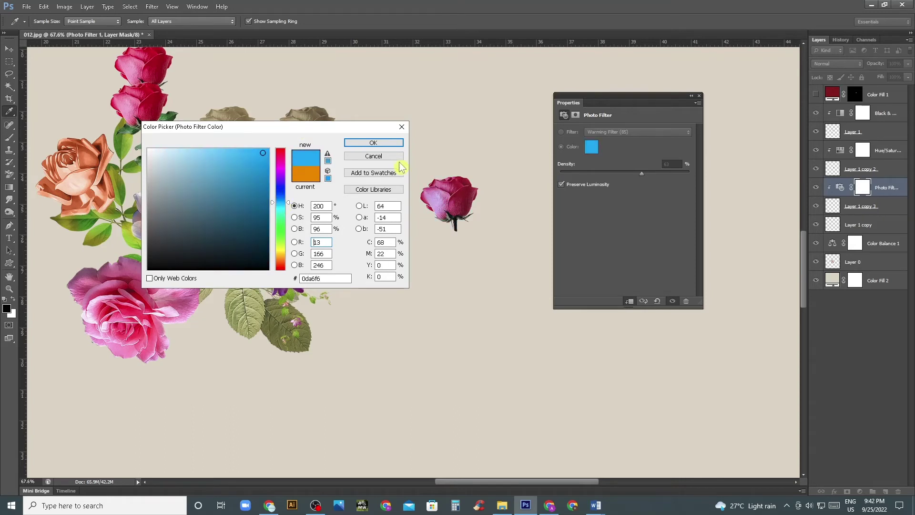
pyautogui.click(367, 142)
pyautogui.moveTo(645, 172)
pyautogui.mouseDown()
pyautogui.moveTo(655, 172)
pyautogui.moveTo(574, 182)
pyautogui.mouseUp()
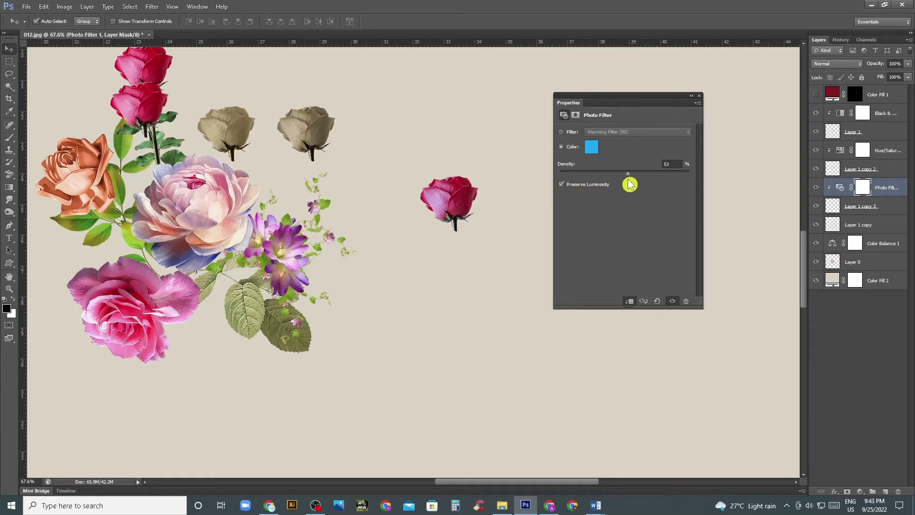
pyautogui.click(699, 96)
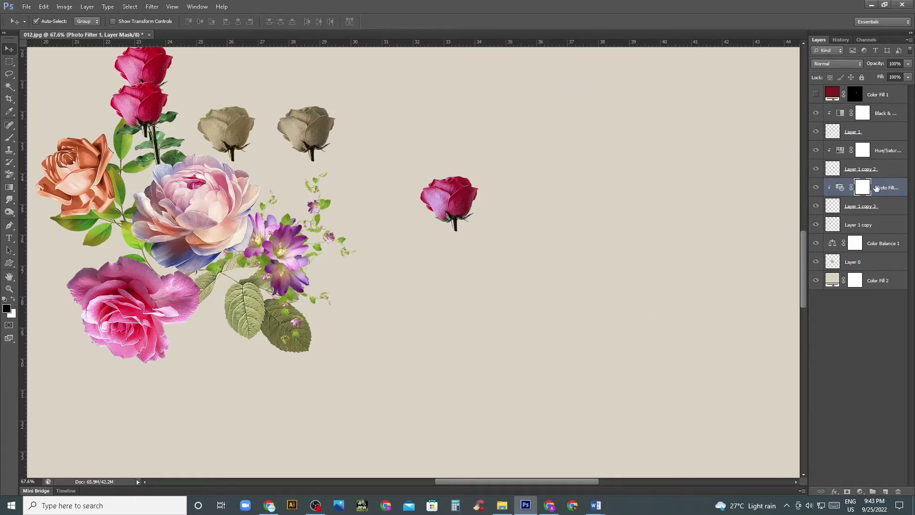
pyautogui.press('Delete')
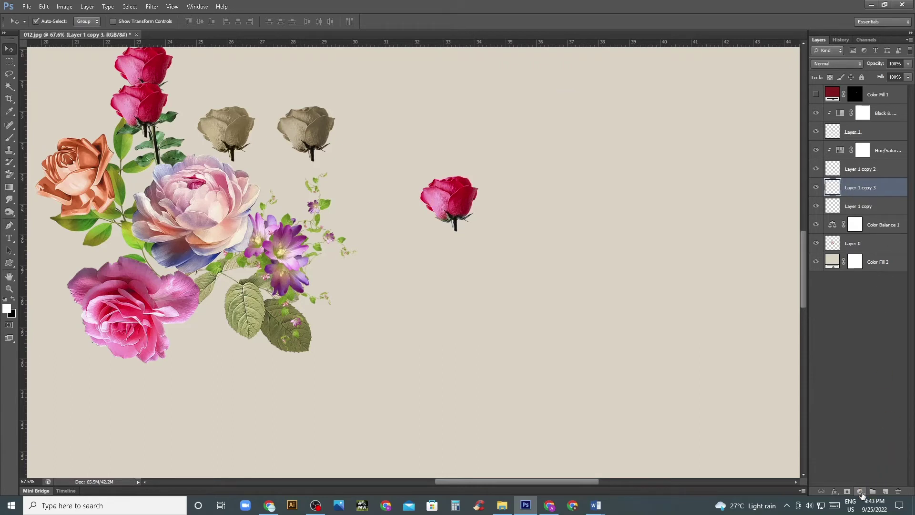
# Step: Add a Channel Mixer clipped to the rose, lowering Red and raising Blue to +24
pyautogui.click(861, 492)
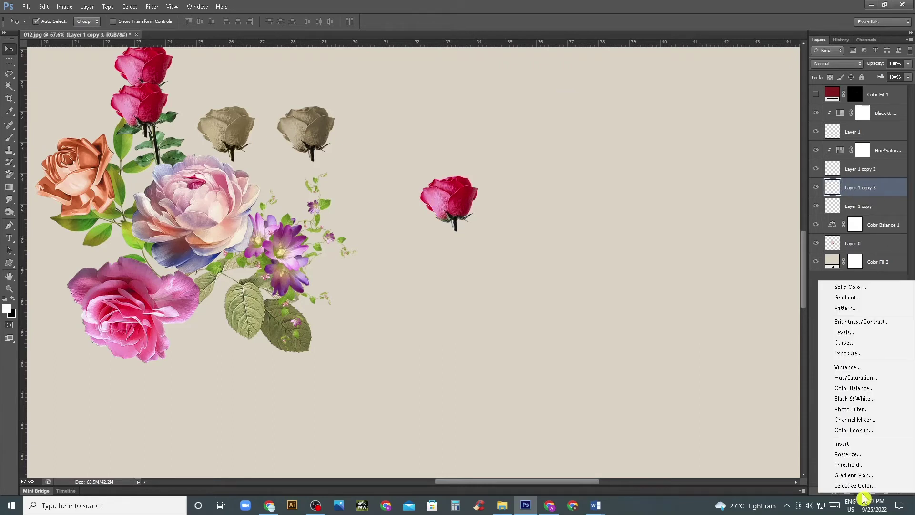
pyautogui.click(874, 425)
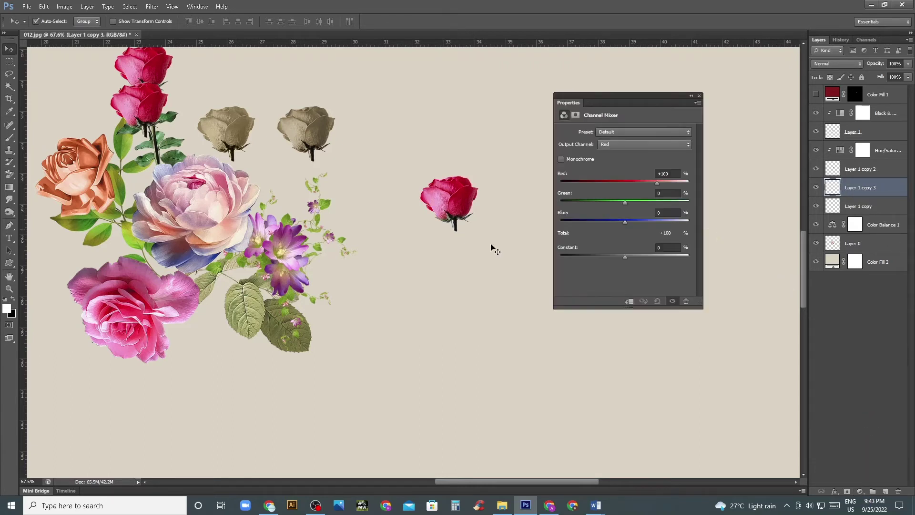
pyautogui.click(629, 302)
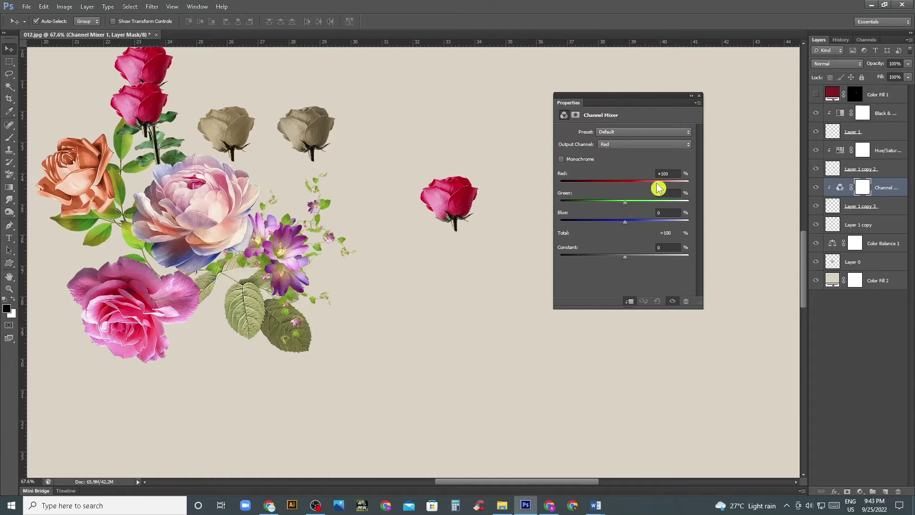
pyautogui.moveTo(659, 186)
pyautogui.mouseDown()
pyautogui.moveTo(642, 186)
pyautogui.moveTo(660, 206)
pyautogui.moveTo(644, 183)
pyautogui.mouseUp()
pyautogui.moveTo(626, 222); pyautogui.dragTo(633, 222)
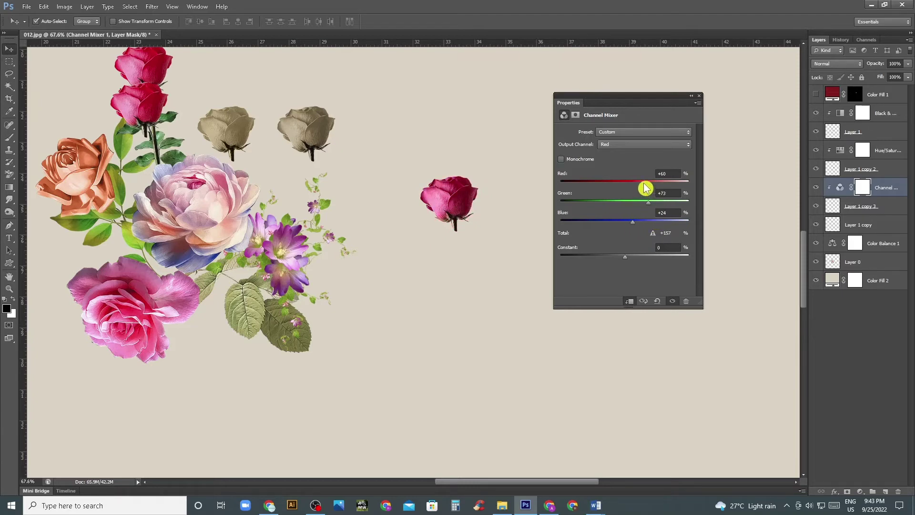
# Step: Switch the Channel Mixer output to Green, reset it to defaults, and select Layer 0
pyautogui.click(639, 146)
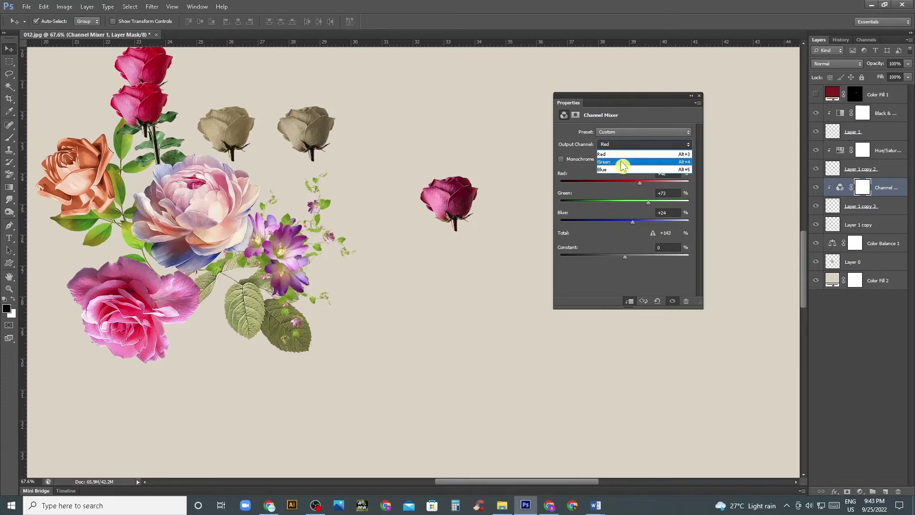
pyautogui.click(621, 161)
pyautogui.click(659, 302)
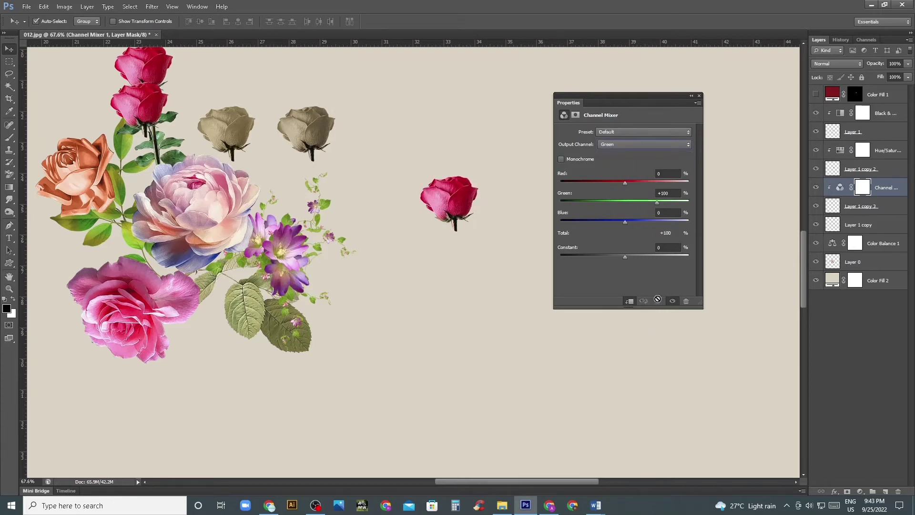
pyautogui.click(699, 96)
pyautogui.click(206, 218)
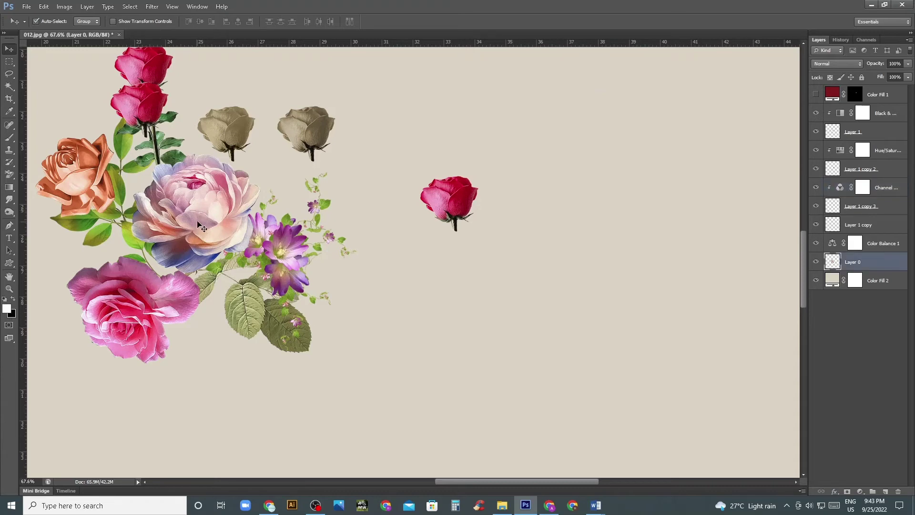
# Step: Duplicate the bouquet to the right and delete the Color Balance 1 layer
pyautogui.moveTo(210, 217)
pyautogui.mouseDown()
pyautogui.moveTo(187, 231)
pyautogui.moveTo(693, 237)
pyautogui.moveTo(519, 252)
pyautogui.mouseUp()
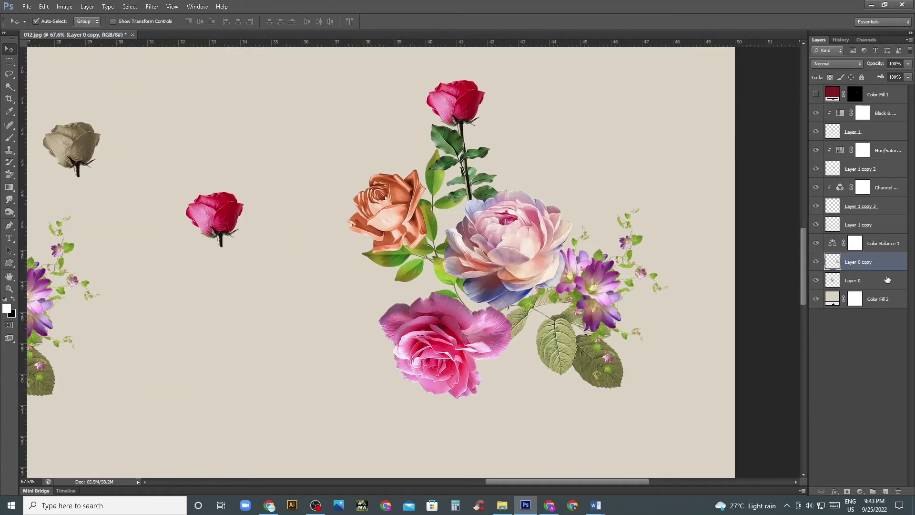
pyautogui.click(879, 244)
pyautogui.press('Delete')
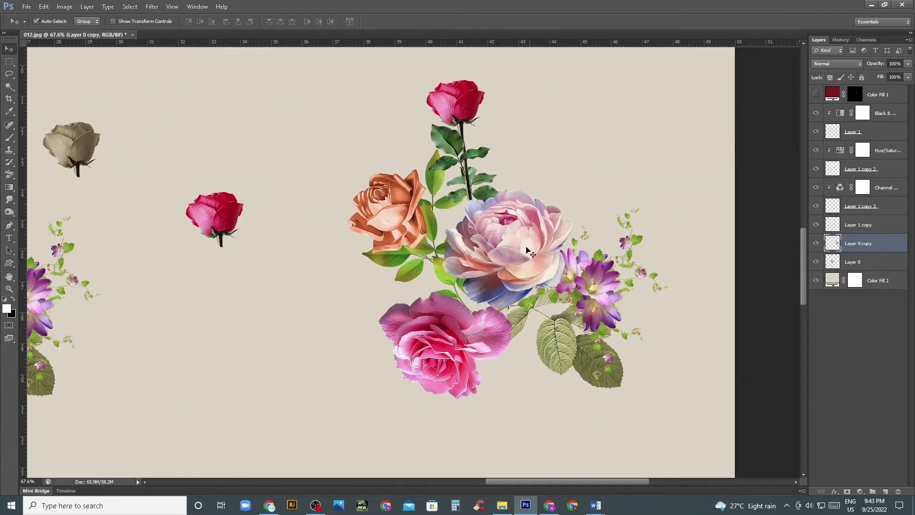
# Step: Add a Channel Mixer clipped to the duplicate bouquet, shifting the copy up and left
pyautogui.click(862, 491)
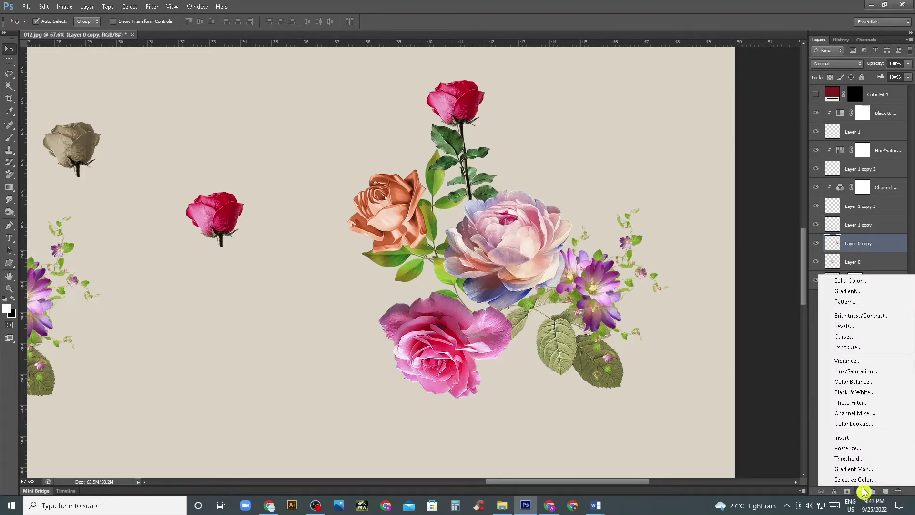
pyautogui.click(867, 413)
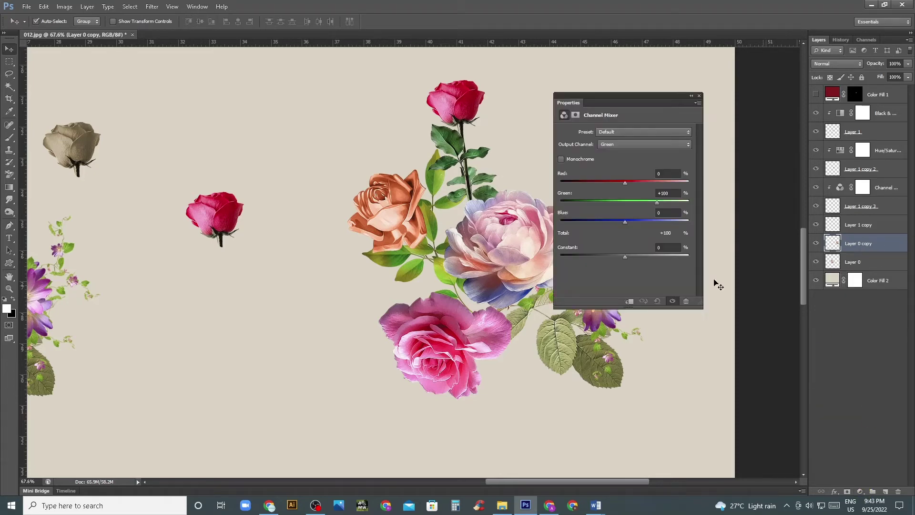
pyautogui.moveTo(513, 233); pyautogui.dragTo(473, 224)
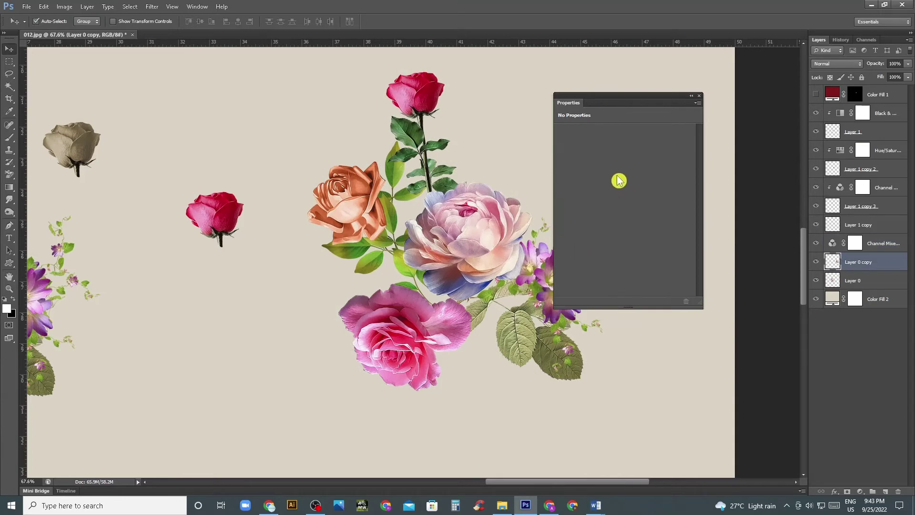
pyautogui.click(890, 245)
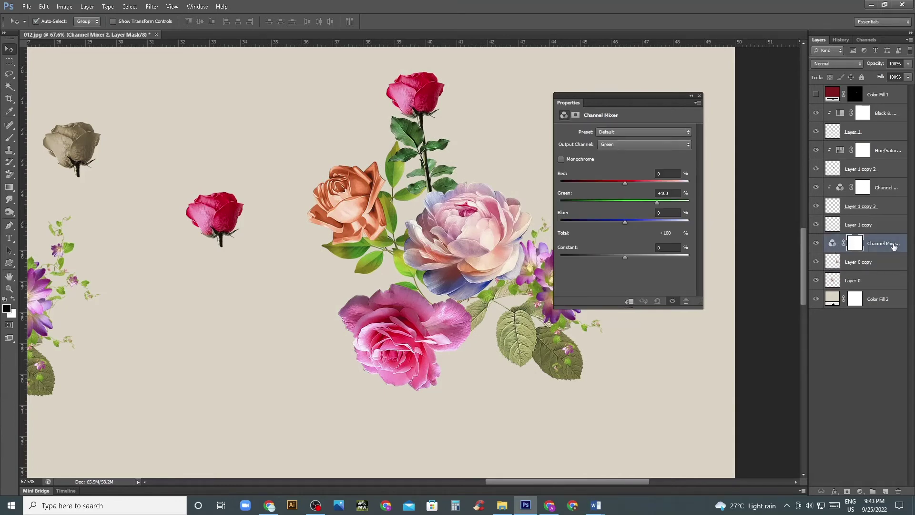
pyautogui.hotkey('ctrl', 'alt', 'g')
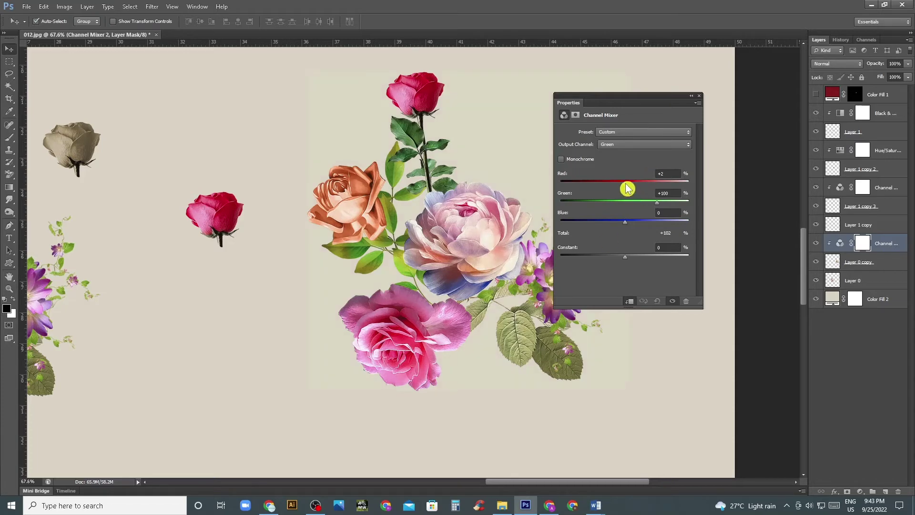
# Step: Try lower Red and higher Blue contributions to Green, then delete the Channel Mixer layer
pyautogui.moveTo(626, 187)
pyautogui.mouseDown()
pyautogui.moveTo(650, 186)
pyautogui.moveTo(622, 188)
pyautogui.mouseUp()
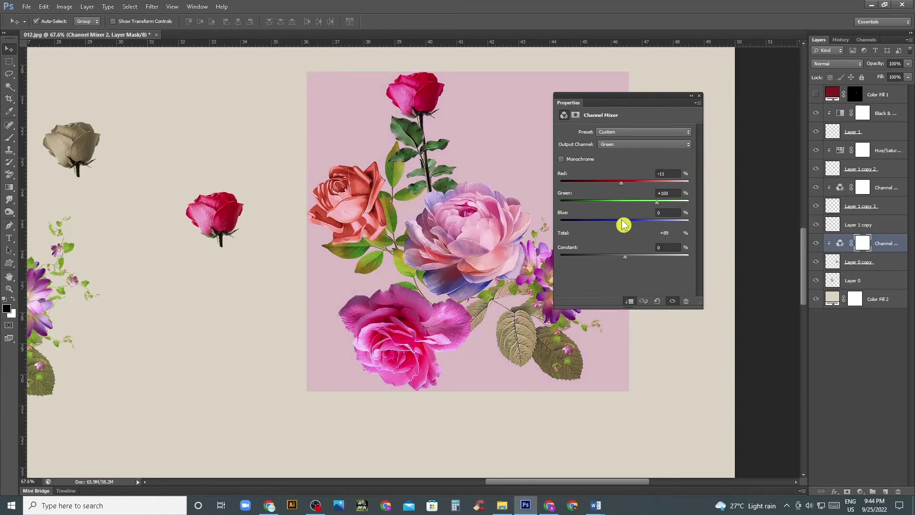
pyautogui.moveTo(624, 225)
pyautogui.mouseDown()
pyautogui.moveTo(638, 227)
pyautogui.moveTo(630, 226)
pyautogui.mouseUp()
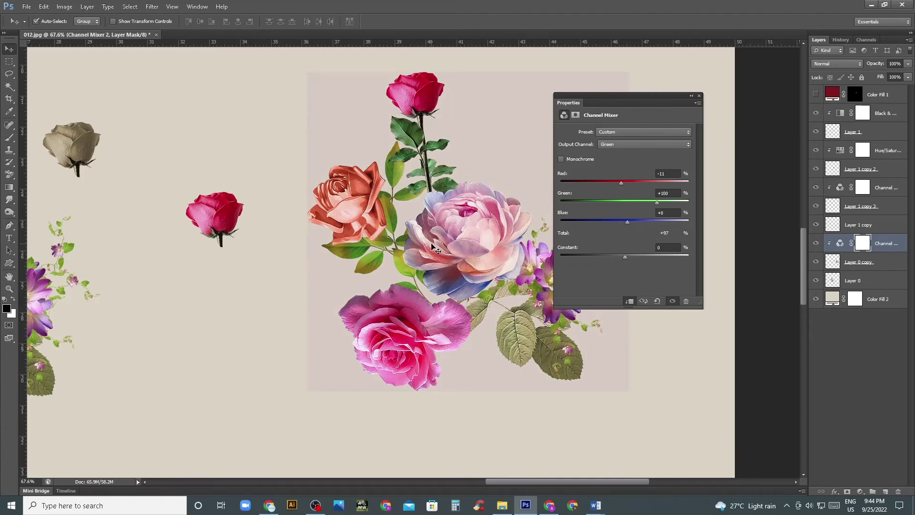
pyautogui.moveTo(629, 226); pyautogui.dragTo(633, 227)
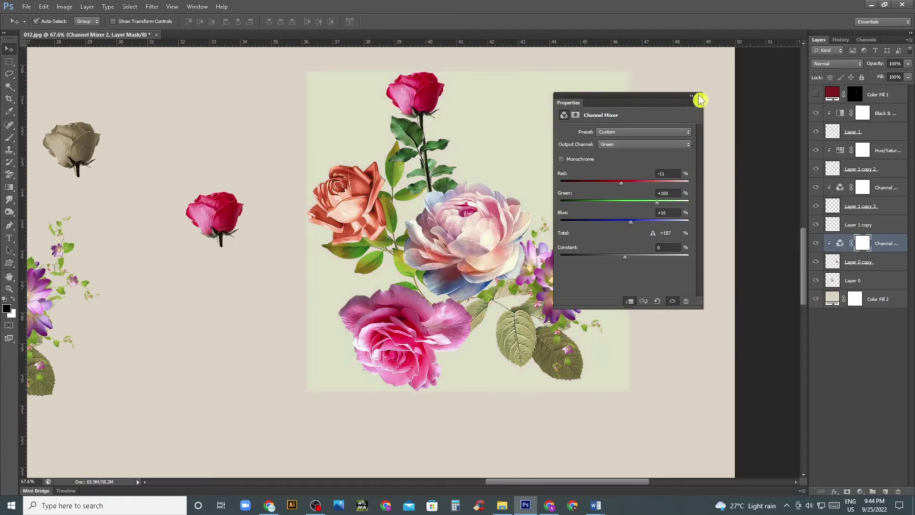
pyautogui.moveTo(621, 183)
pyautogui.mouseDown()
pyautogui.moveTo(614, 186)
pyautogui.moveTo(624, 192)
pyautogui.mouseUp()
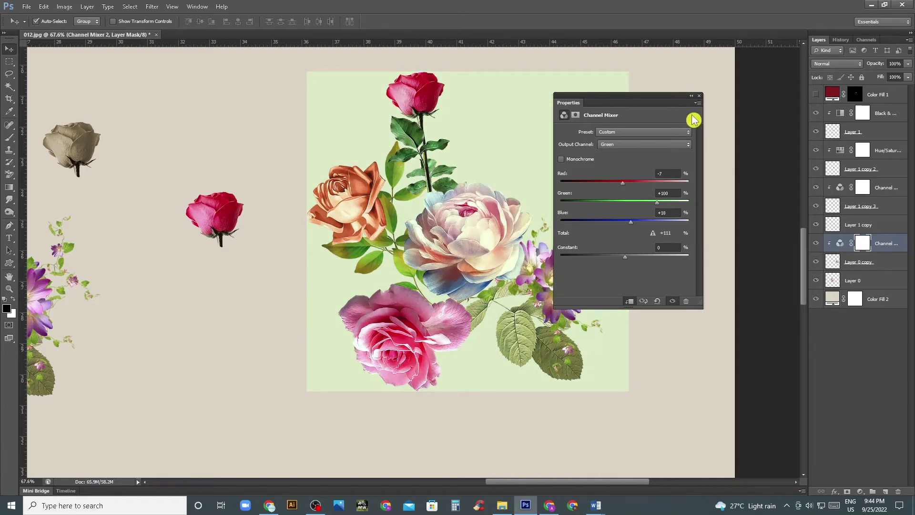
pyautogui.click(699, 96)
pyautogui.press('Delete')
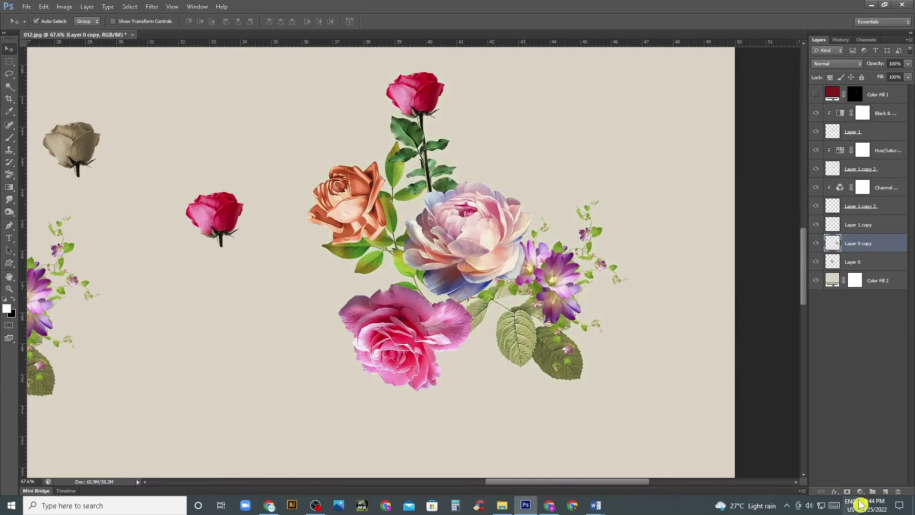
# Step: Add a Color Lookup layer clipped to Layer 0 copy and move the right bouquet up-left
pyautogui.click(860, 492)
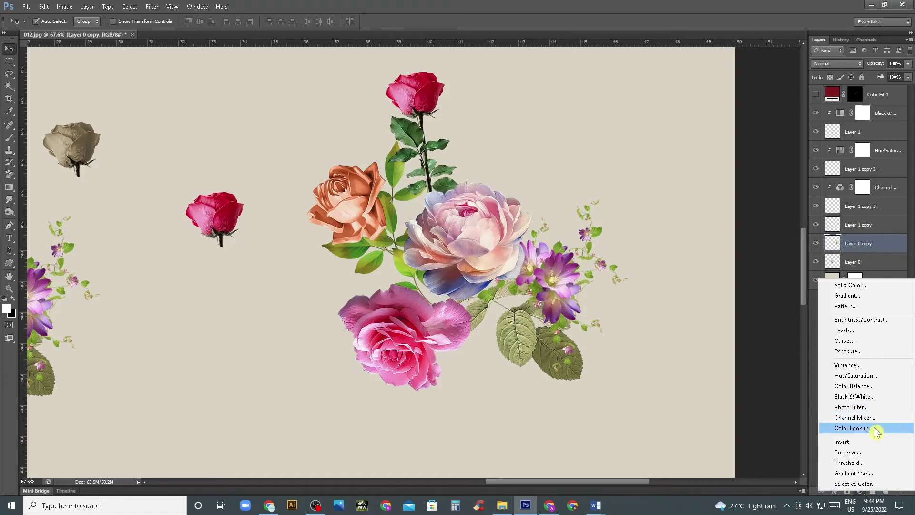
pyautogui.click(876, 431)
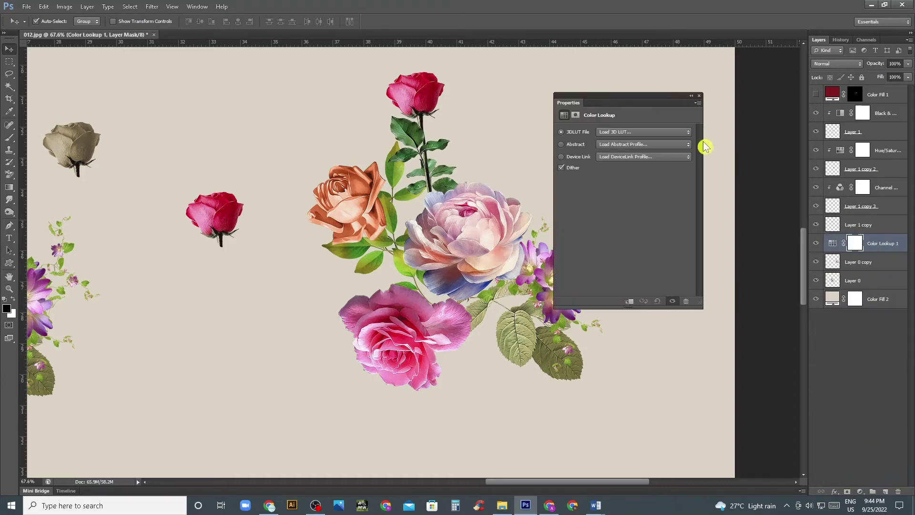
pyautogui.moveTo(642, 95); pyautogui.dragTo(666, 91)
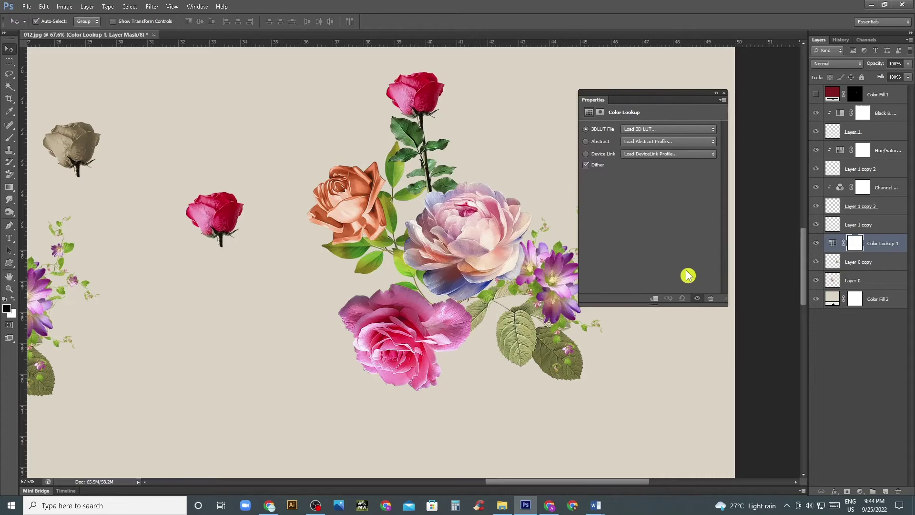
pyautogui.click(655, 298)
pyautogui.moveTo(486, 220); pyautogui.dragTo(460, 203)
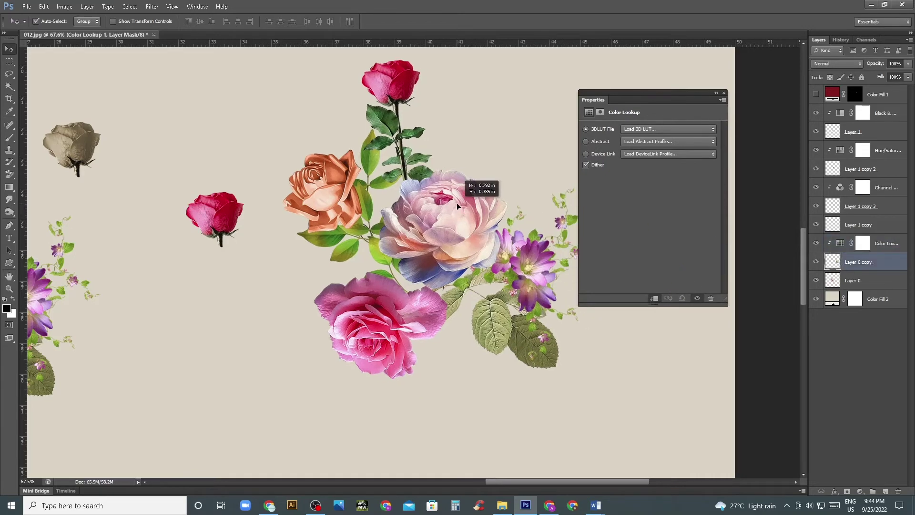
pyautogui.click(886, 247)
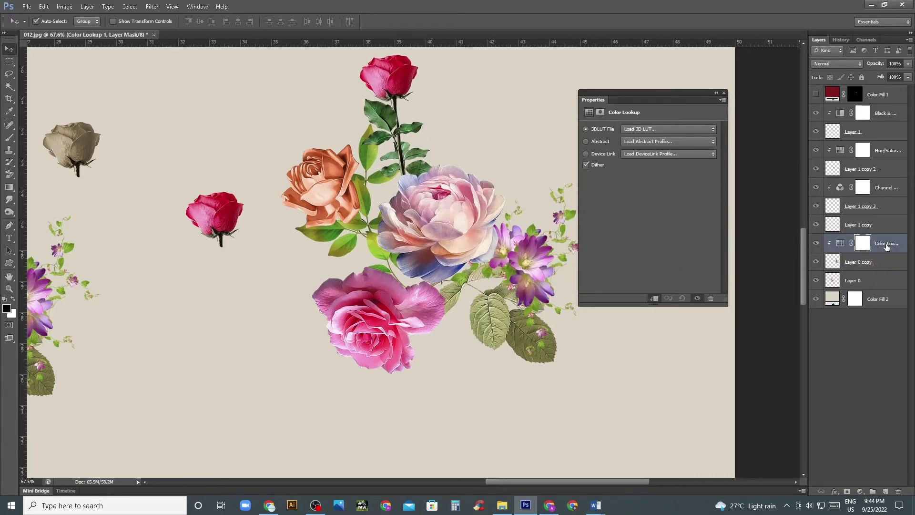
# Step: Apply the Candlelight.CUBE 3D LUT preset to the Color Lookup layer
pyautogui.click(664, 129)
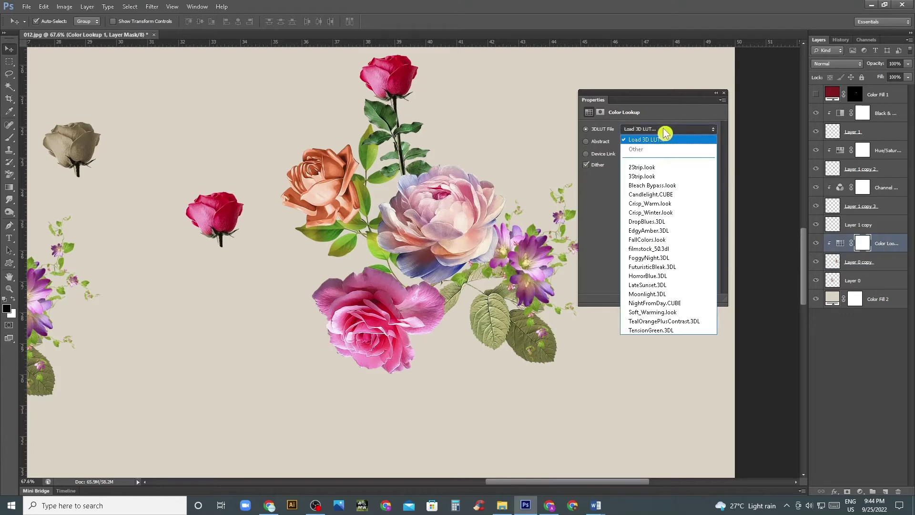
pyautogui.click(653, 185)
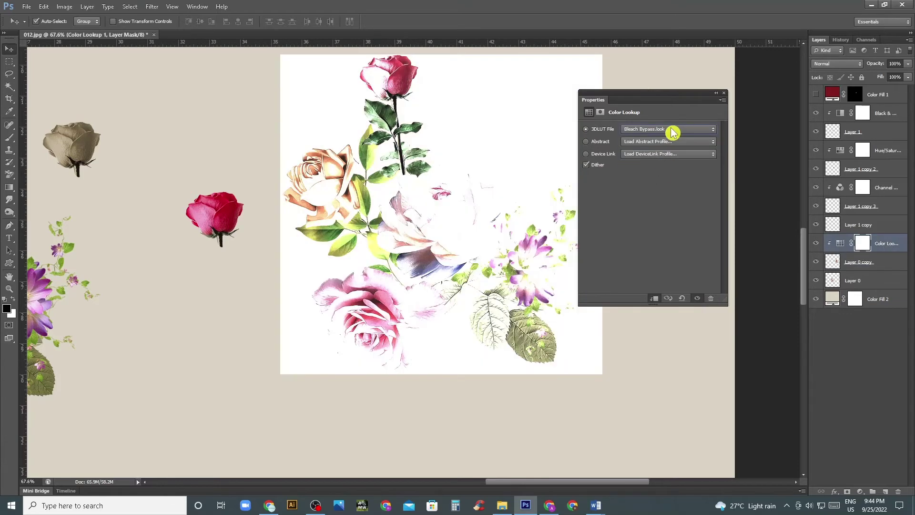
pyautogui.scroll(-1, 672, 131)
pyautogui.scroll(-1, 672, 132)
pyautogui.scroll(-1, 672, 132)
pyautogui.scroll(-2, 672, 132)
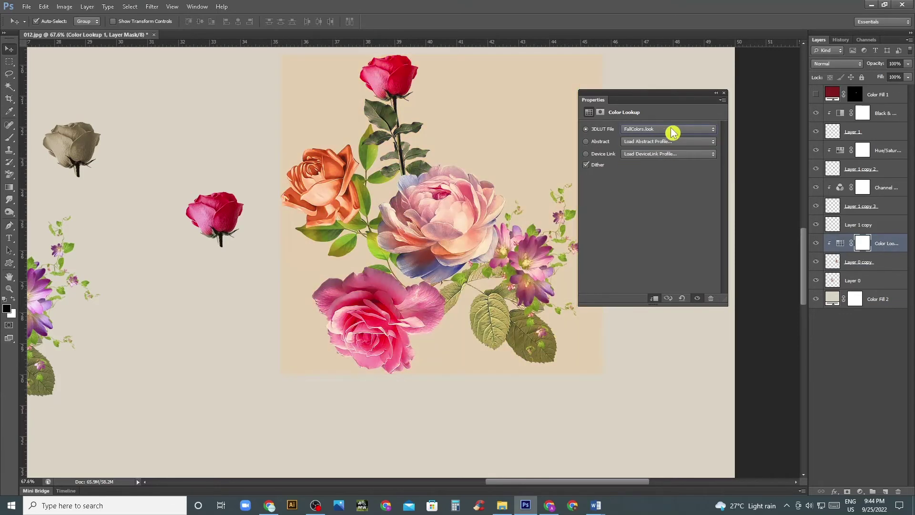
pyautogui.scroll(-2, 673, 132)
pyautogui.scroll(-1, 672, 132)
pyautogui.scroll(-1, 673, 132)
pyautogui.scroll(-1, 672, 132)
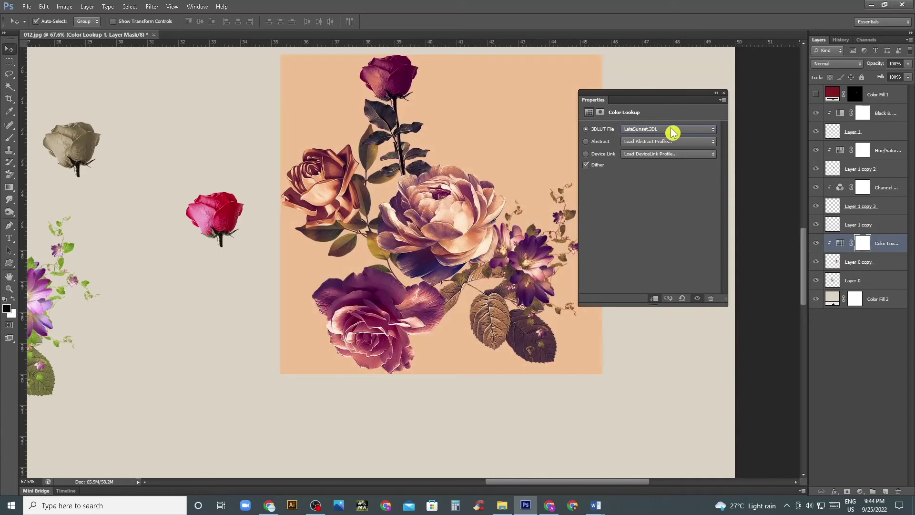
pyautogui.scroll(-1, 673, 132)
pyautogui.scroll(-1, 672, 132)
pyautogui.scroll(-2, 673, 132)
pyautogui.scroll(-1, 672, 132)
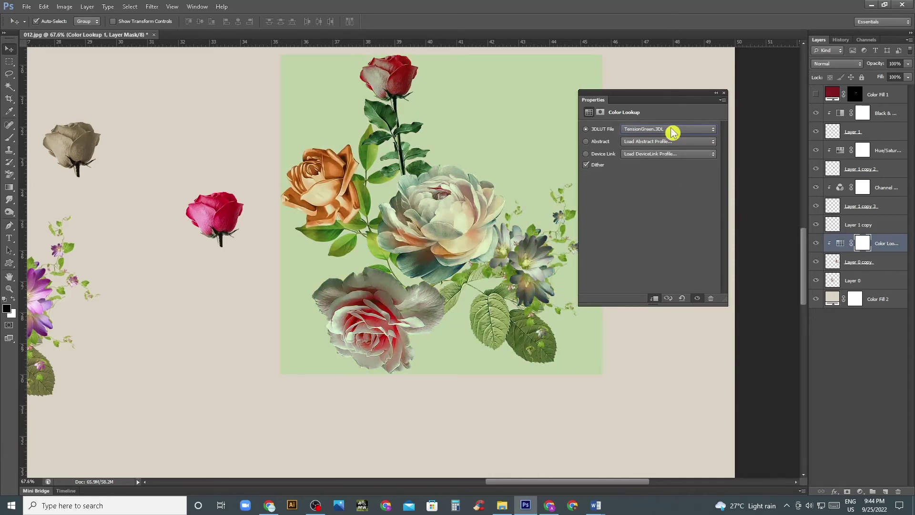
# Step: Try the Gold-Blue abstract profile and then a Device Link preset on the Color Lookup
pyautogui.click(671, 141)
pyautogui.click(670, 180)
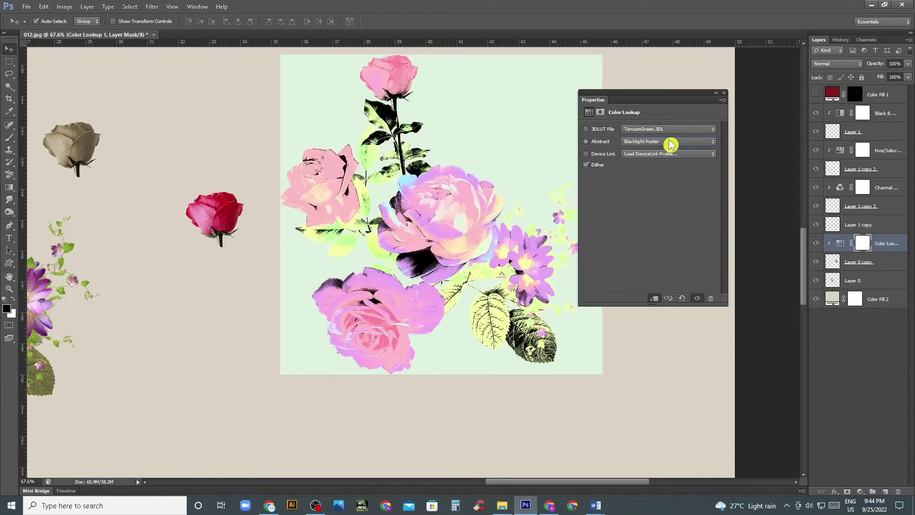
pyautogui.scroll(-2, 671, 143)
pyautogui.scroll(-4, 671, 143)
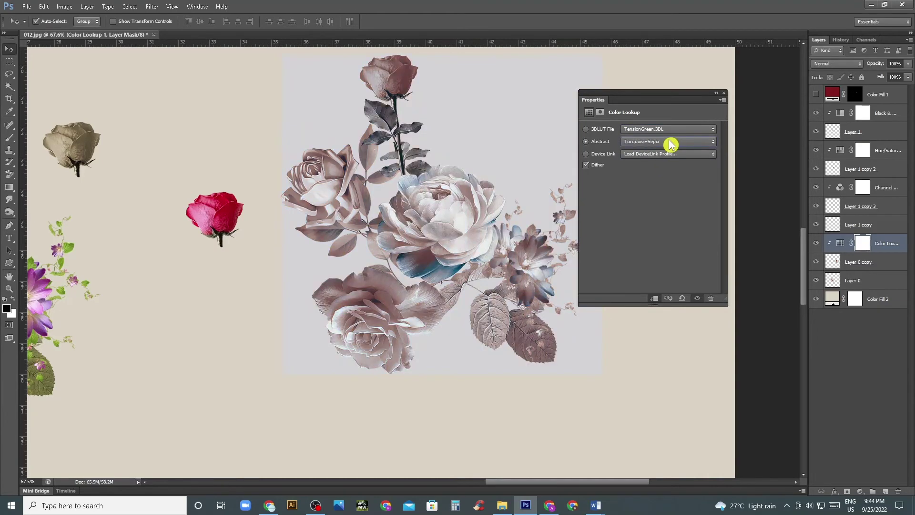
pyautogui.click(663, 155)
pyautogui.click(658, 195)
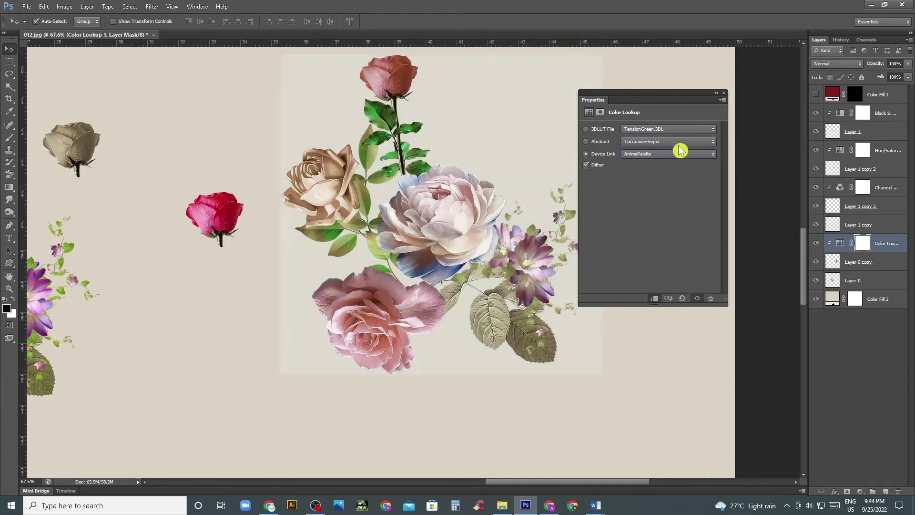
pyautogui.scroll(-1, 677, 153)
pyautogui.scroll(-1, 676, 157)
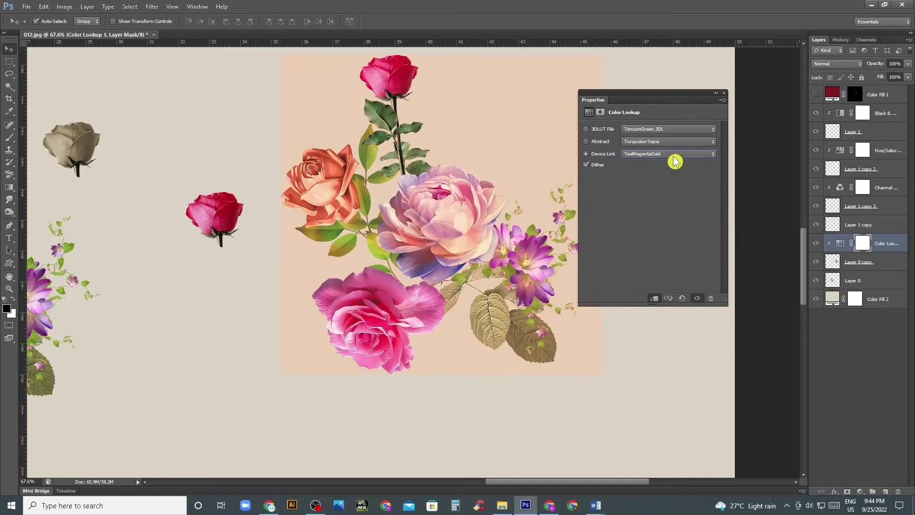
pyautogui.click(881, 245)
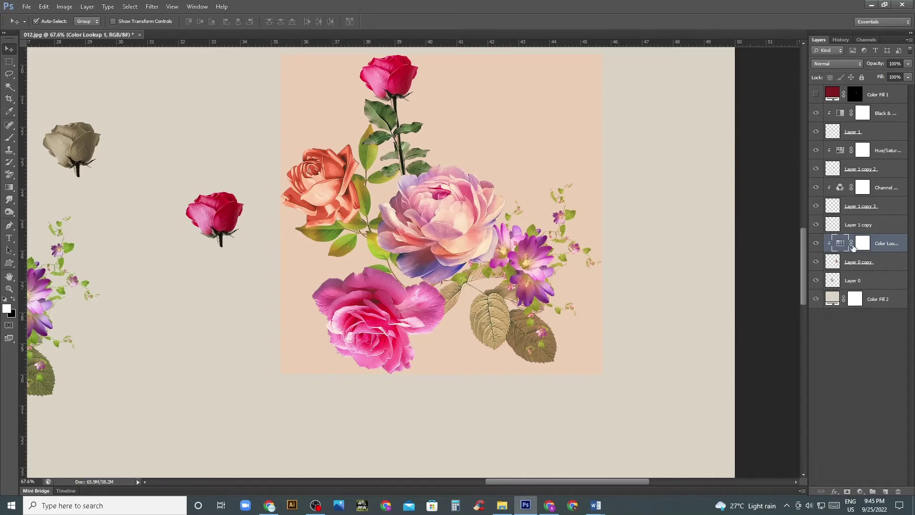
# Step: Duplicate the document as 012 copy and return to the original 012.jpg
pyautogui.click(407, 203)
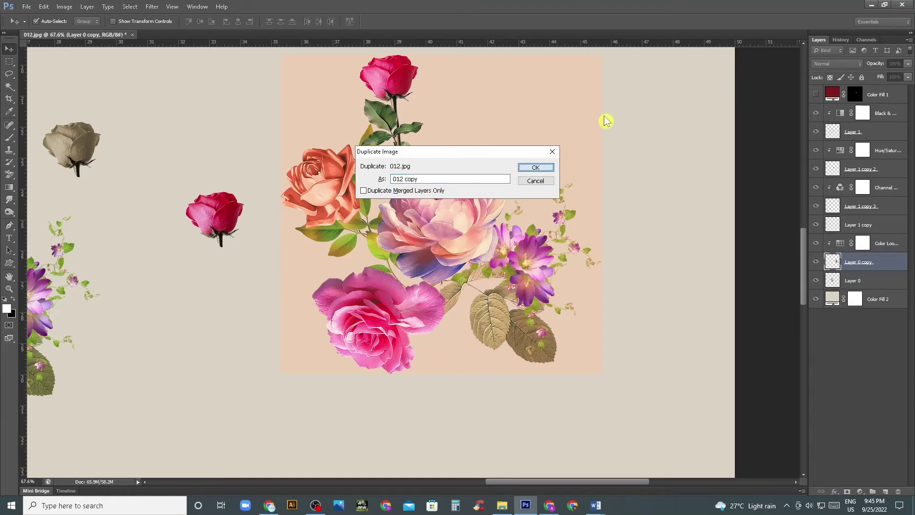
pyautogui.press('Return')
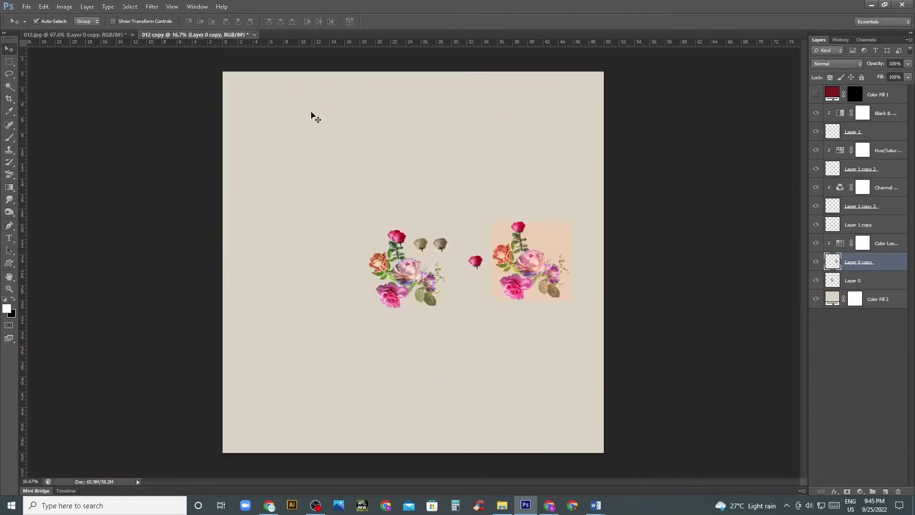
pyautogui.click(317, 119)
pyautogui.click(112, 35)
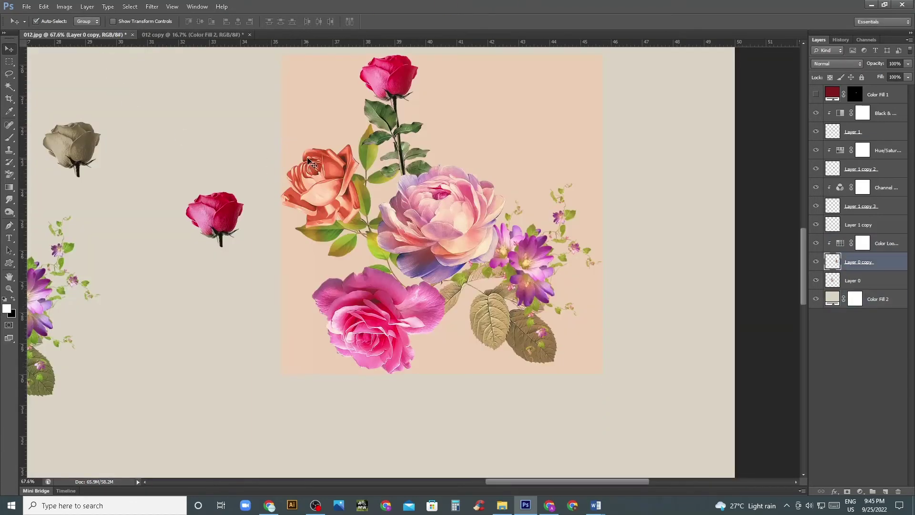
# Step: Tile both documents vertically side by side and fit each one in its window
pyautogui.click(198, 7)
pyautogui.moveTo(203, 16)
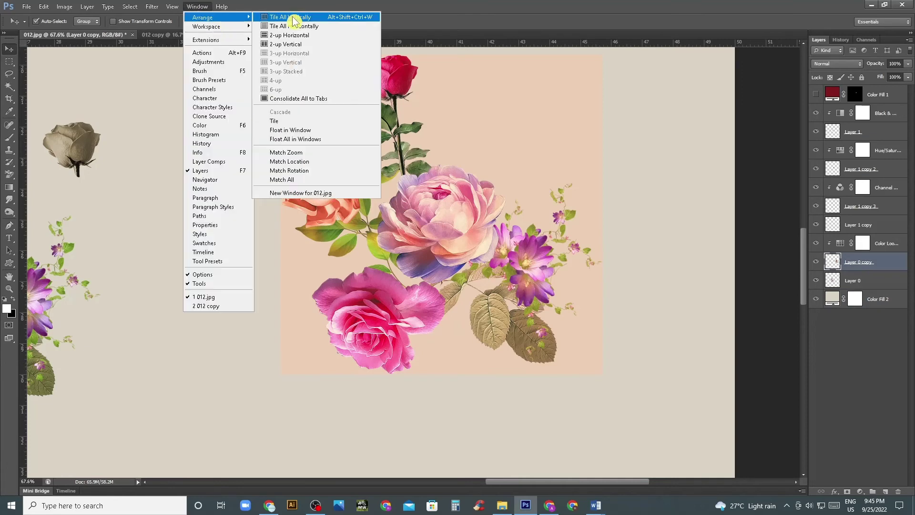
pyautogui.click(294, 21)
pyautogui.press('z')
pyautogui.click(319, 276)
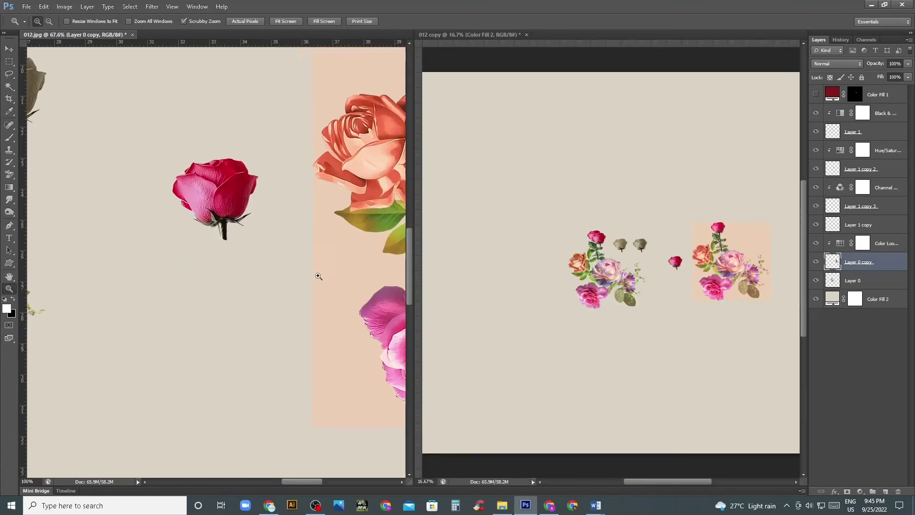
pyautogui.rightClick(312, 272)
pyautogui.click(329, 275)
pyautogui.rightClick(548, 282)
pyautogui.click(572, 288)
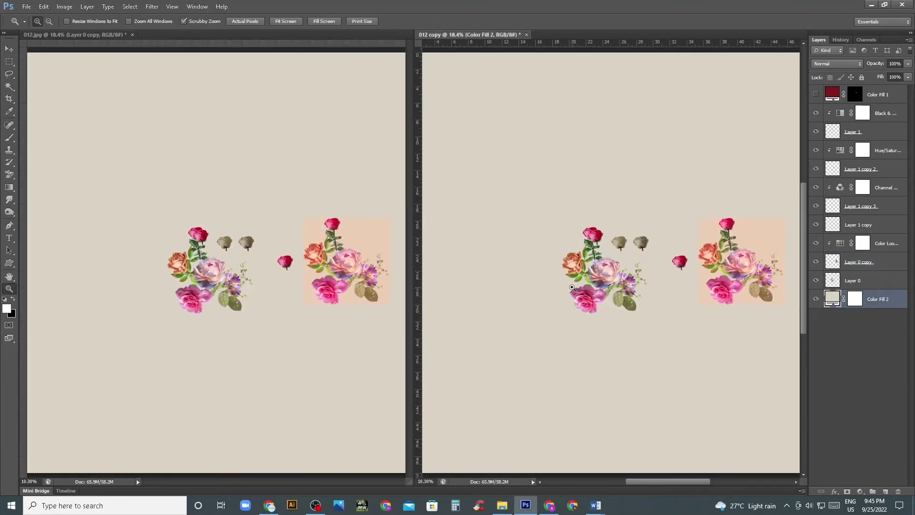
pyautogui.press('v')
# Step: Delete Color Lookup in 012 copy, then drag the original's Color Lookup 1 into it
pyautogui.click(871, 244)
pyautogui.press('Delete')
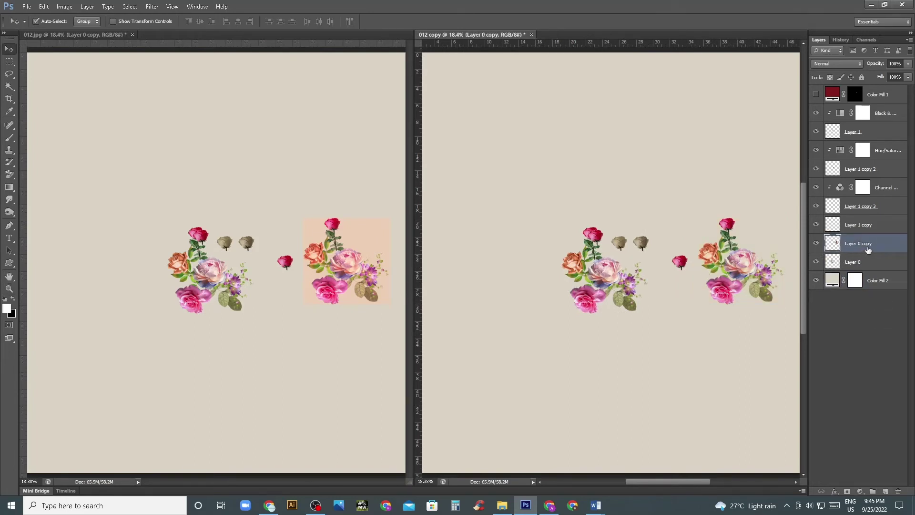
pyautogui.click(357, 247)
pyautogui.click(893, 245)
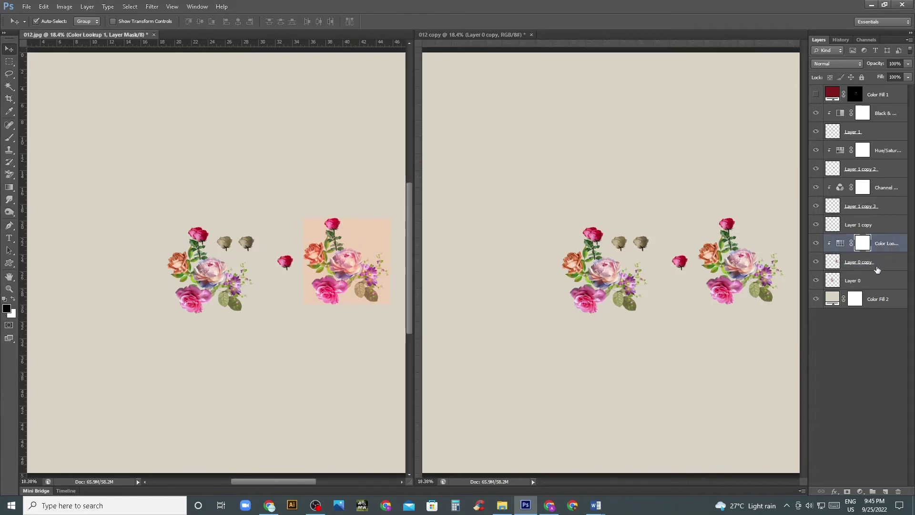
pyautogui.click(683, 273)
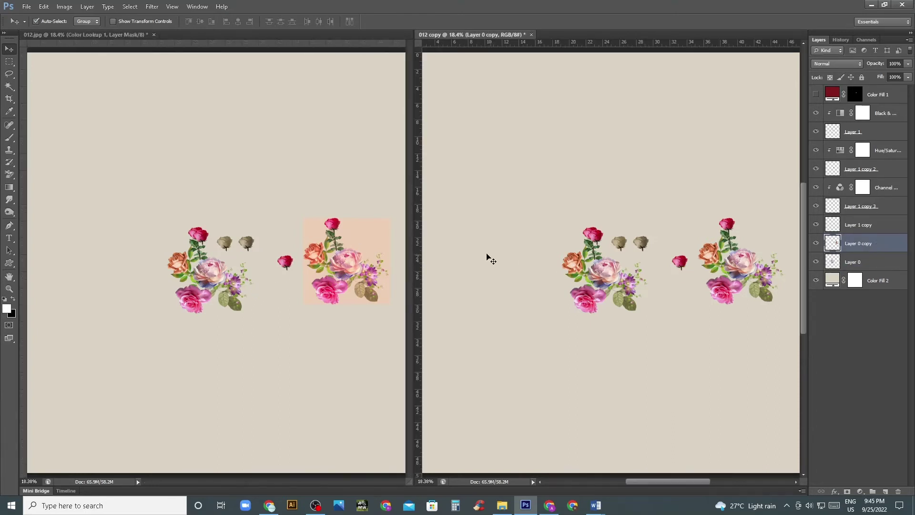
pyautogui.click(357, 260)
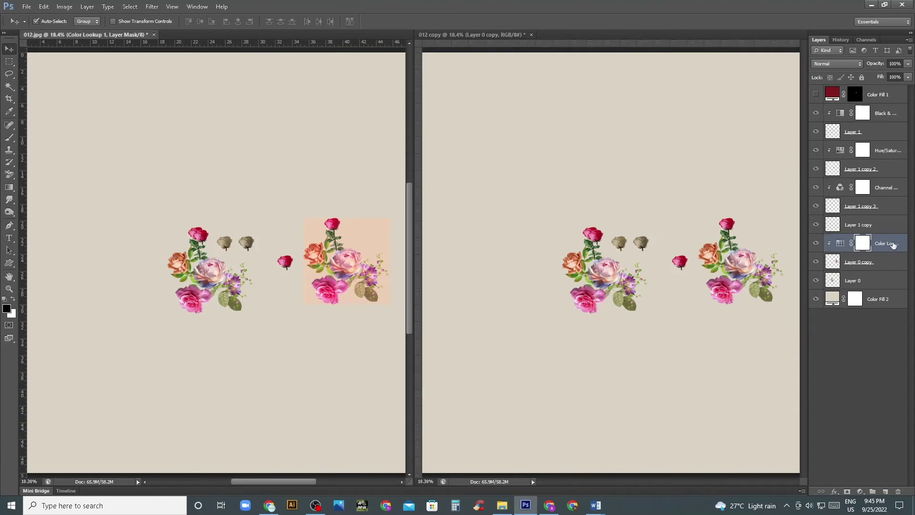
pyautogui.moveTo(896, 244); pyautogui.dragTo(644, 245)
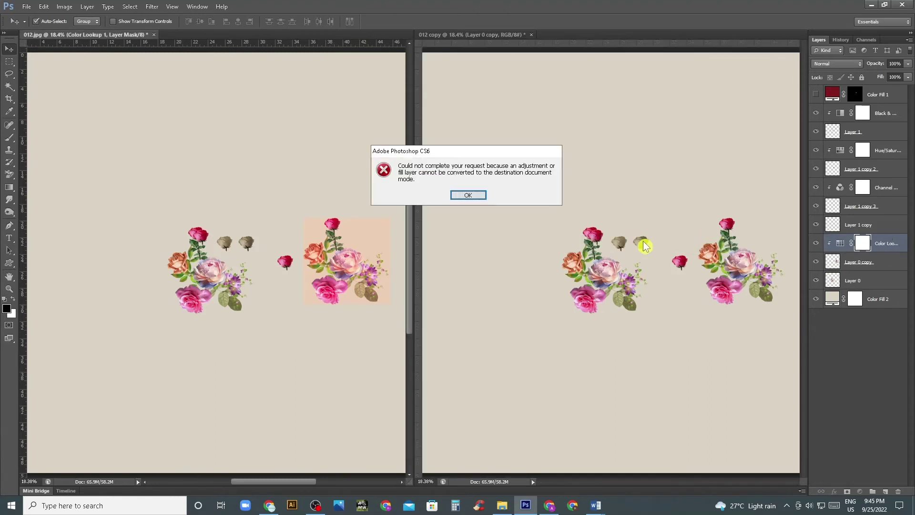
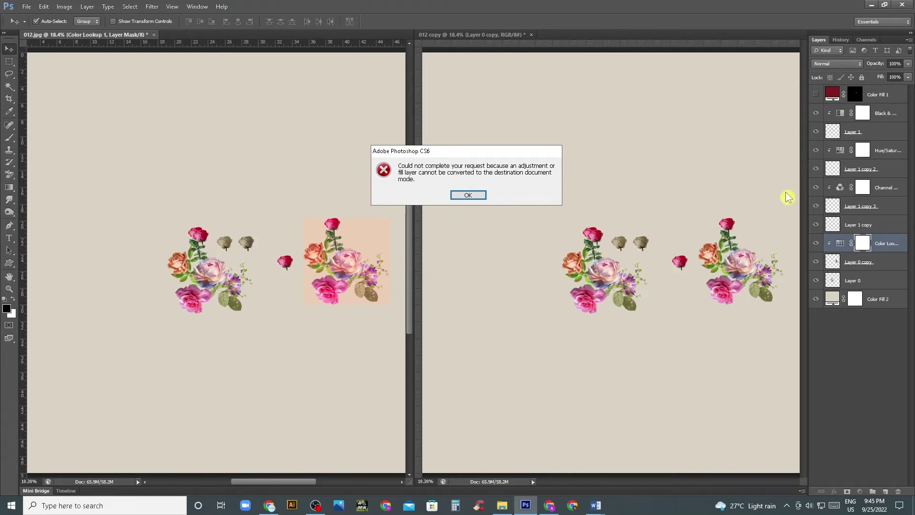
# Step: Dismiss the layer conversion error and close the 012 copy document without saving
pyautogui.click(470, 194)
pyautogui.click(532, 35)
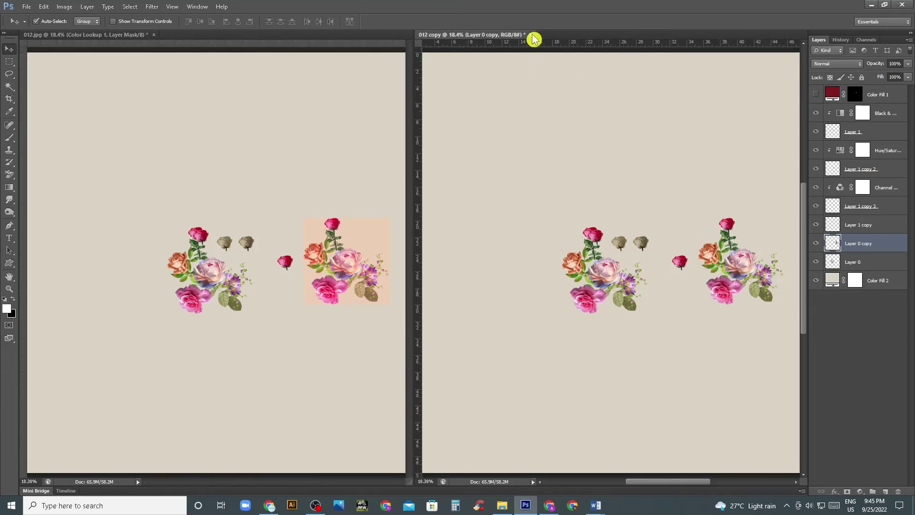
pyautogui.click(470, 194)
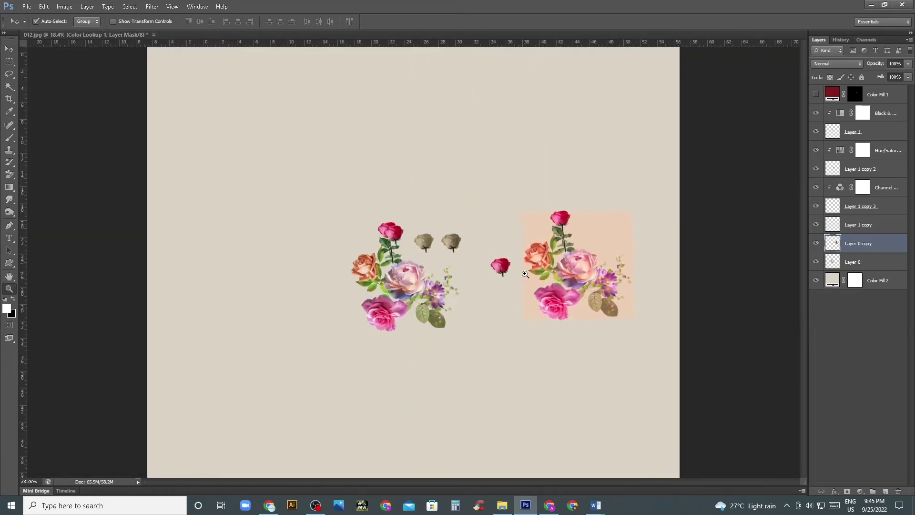
# Step: Add an Invert adjustment layer clipped to Layer 0 copy, inverting the right bouquet
pyautogui.press('Delete')
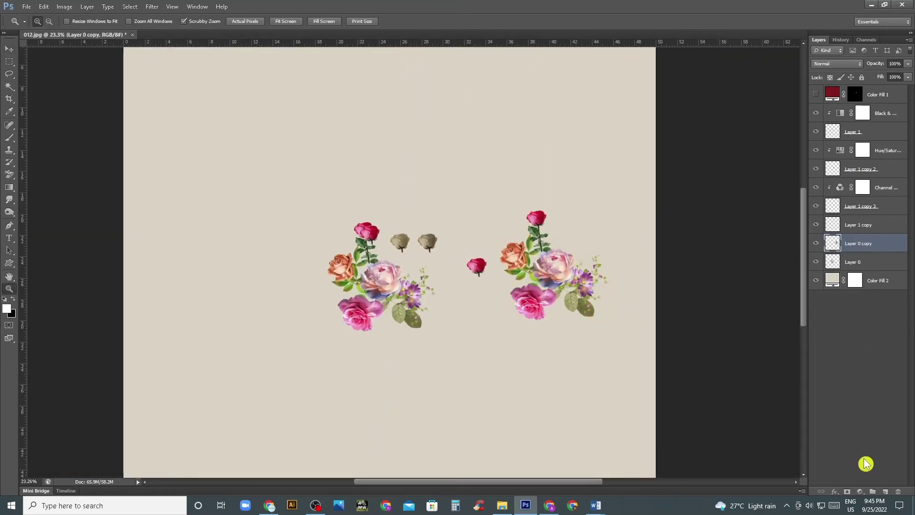
pyautogui.click(861, 492)
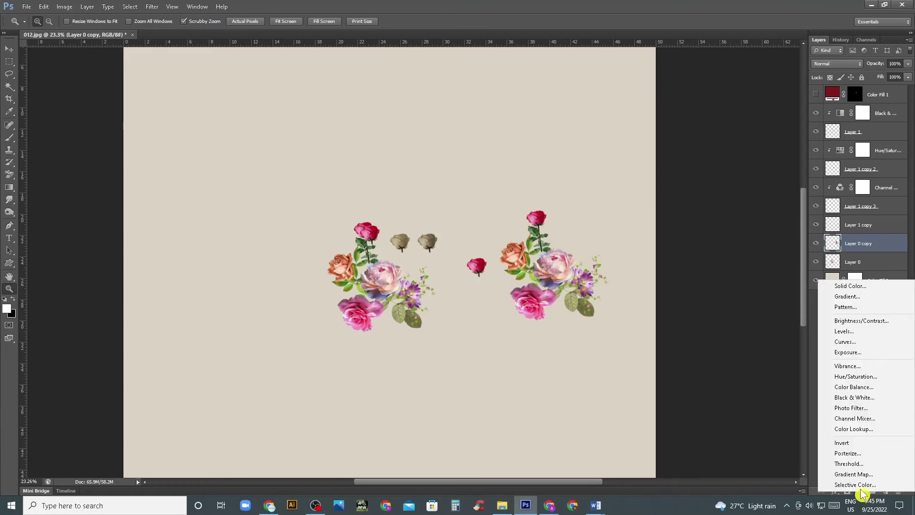
pyautogui.click(867, 445)
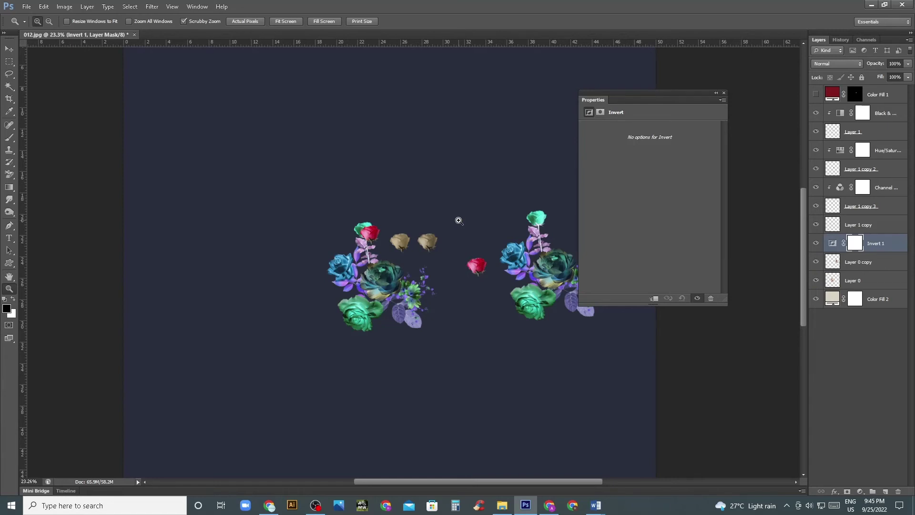
pyautogui.click(654, 298)
pyautogui.click(726, 94)
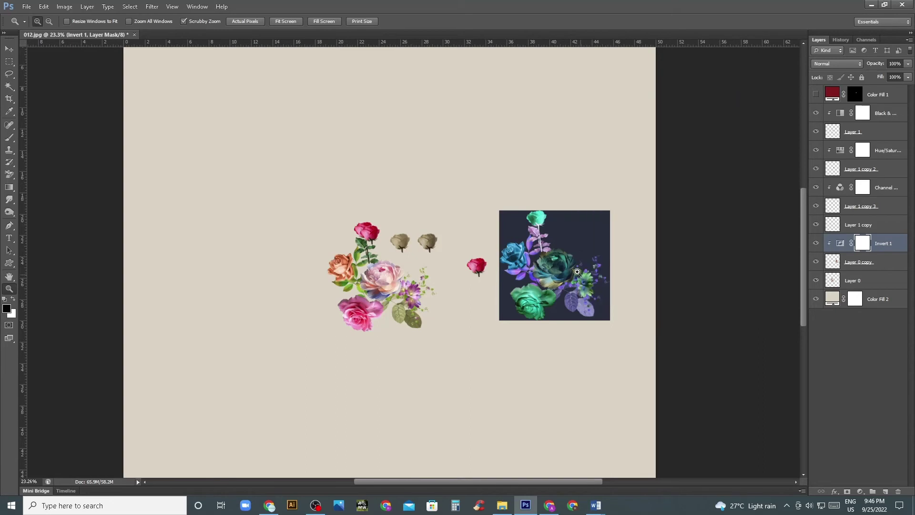
# Step: Zoom in and select the Invert 1 adjustment layer
pyautogui.scroll(5, 541, 285)
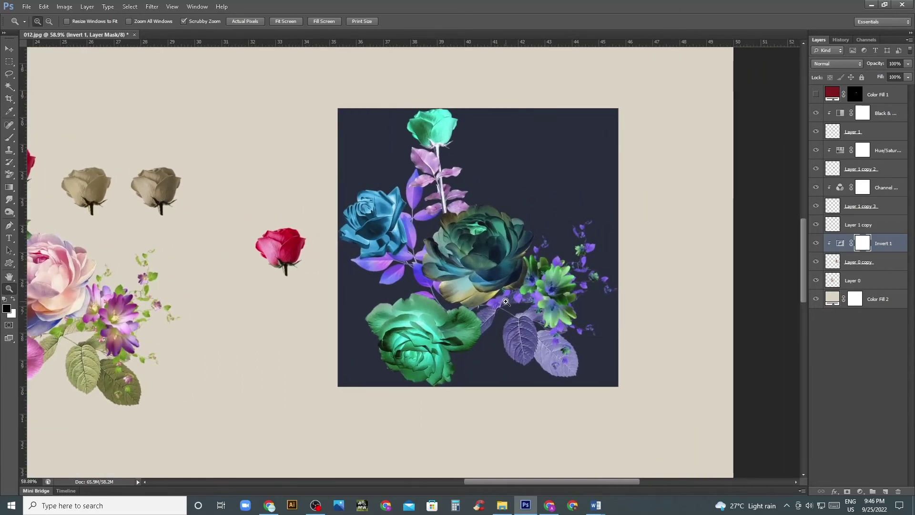
pyautogui.press('v')
pyautogui.click(832, 262)
pyautogui.click(876, 243)
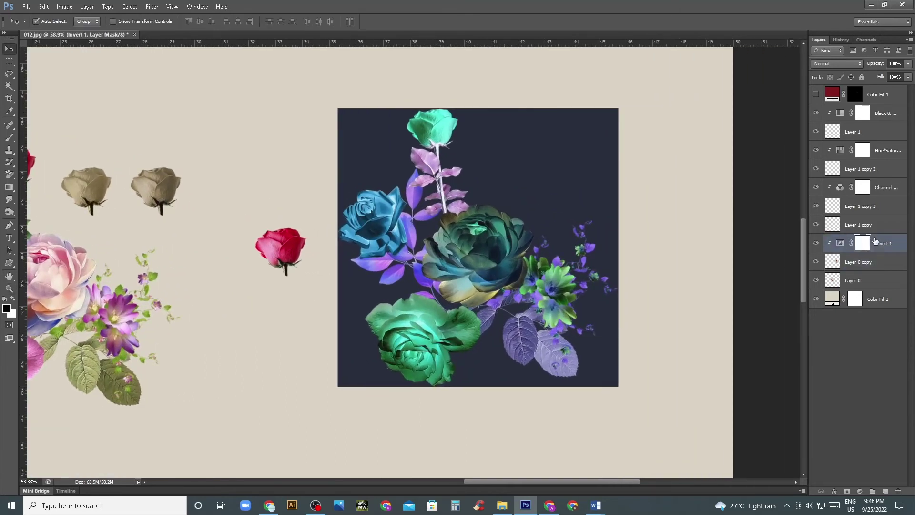
# Step: Delete the Invert 1 adjustment layer, briefly opening and closing the Image menu
pyautogui.press('Delete')
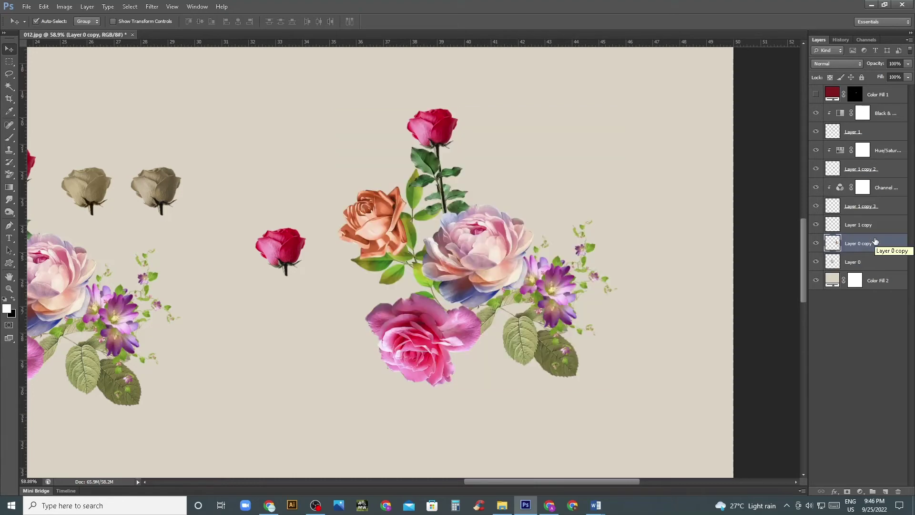
pyautogui.hotkey('alt', 'i')
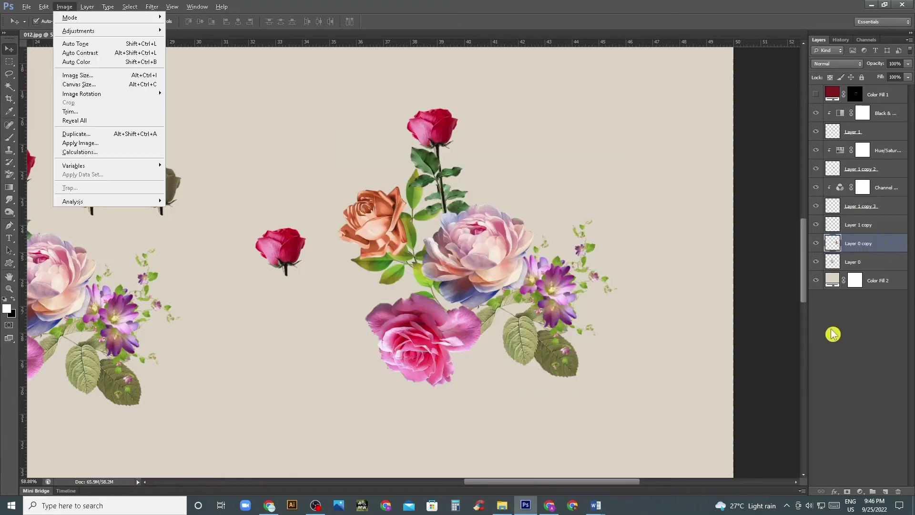
pyautogui.press('Escape')
pyautogui.press('i')
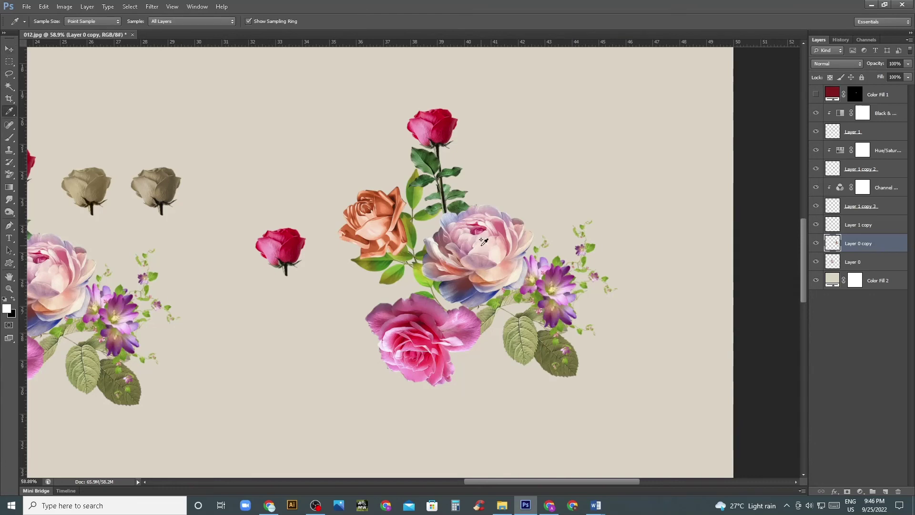
# Step: Invert Layer 0 copy with Ctrl+I and nudge it, then undo both changes
pyautogui.hotkey('ctrl', 'i')
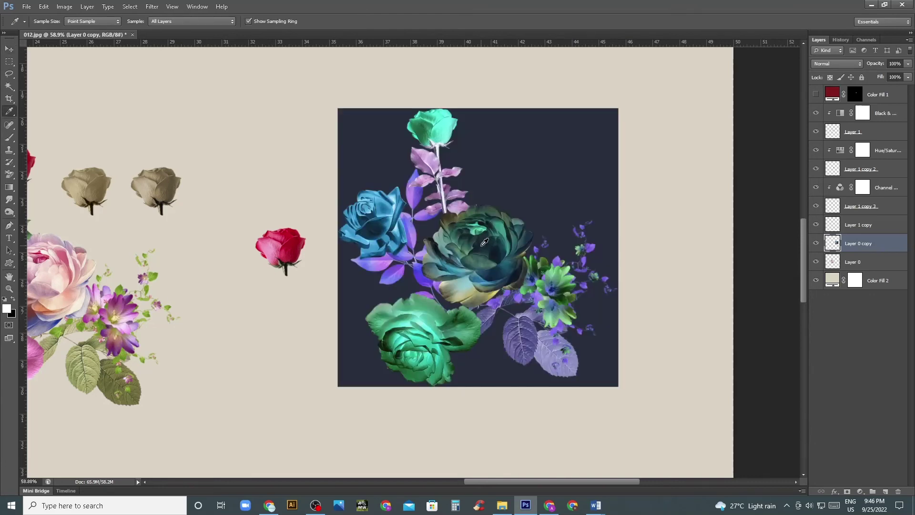
pyautogui.press('v')
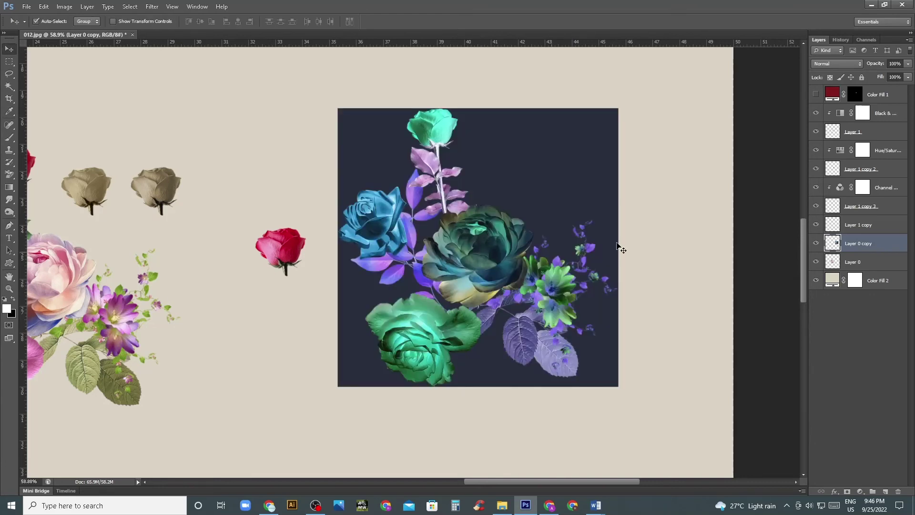
pyautogui.moveTo(484, 248); pyautogui.dragTo(493, 245)
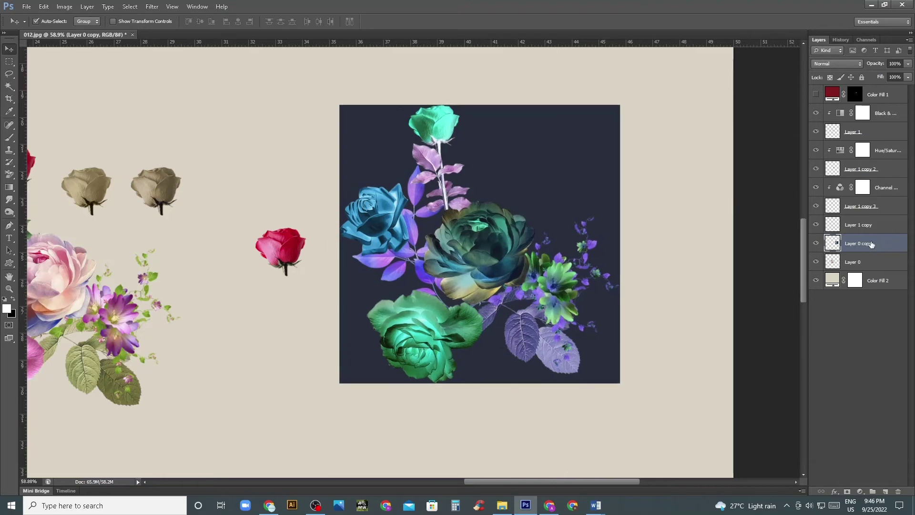
pyautogui.hotkey('ctrl', 'z')
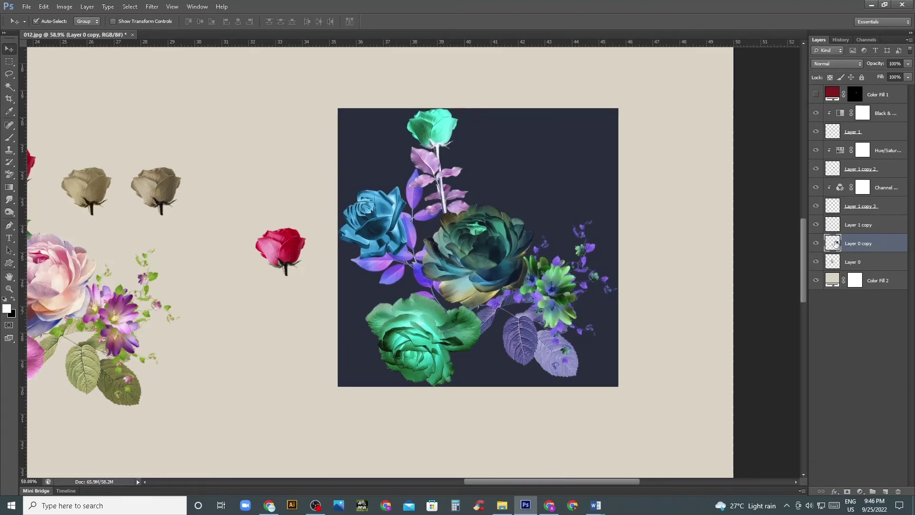
pyautogui.hotkey('ctrl', 'alt', 'z')
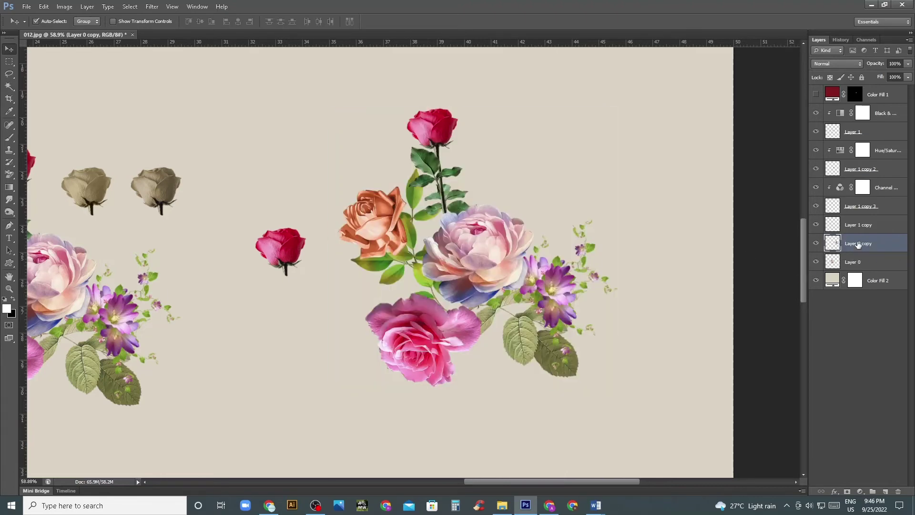
pyautogui.hotkey('ctrl', 'u')
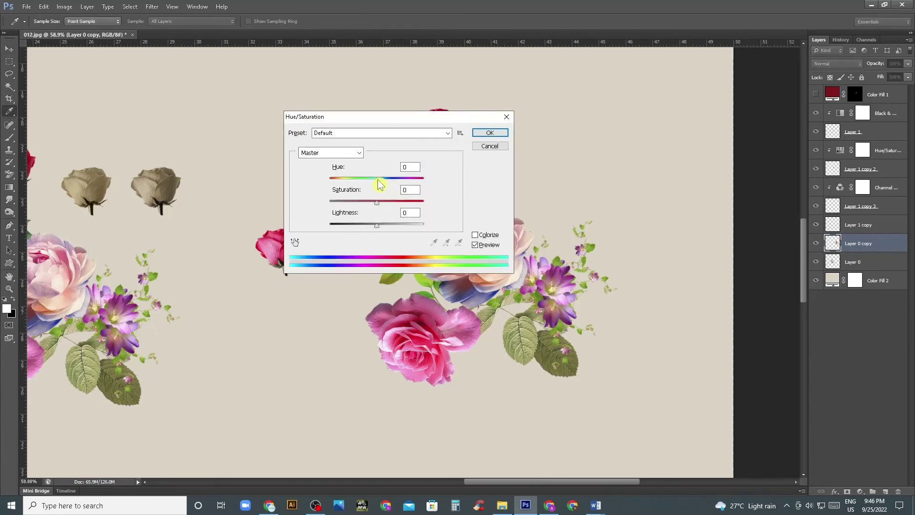
pyautogui.moveTo(377, 180); pyautogui.dragTo(368, 180)
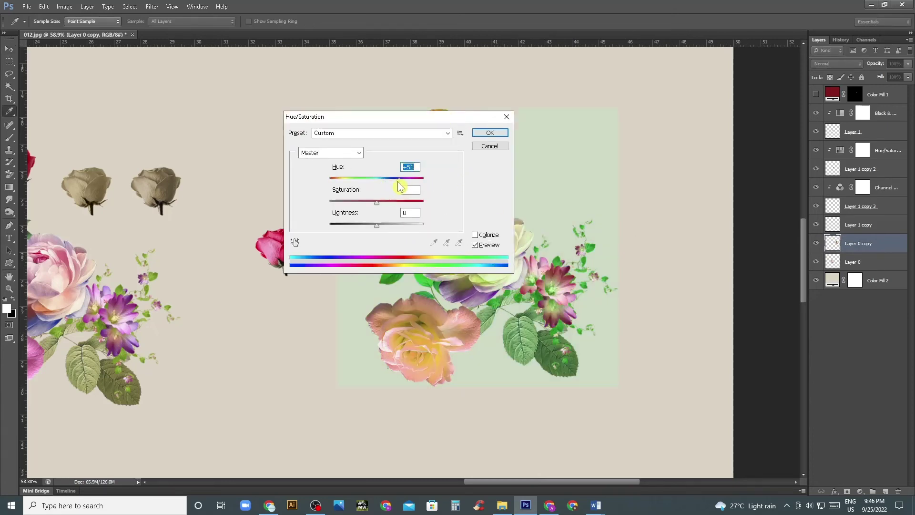
pyautogui.click(497, 137)
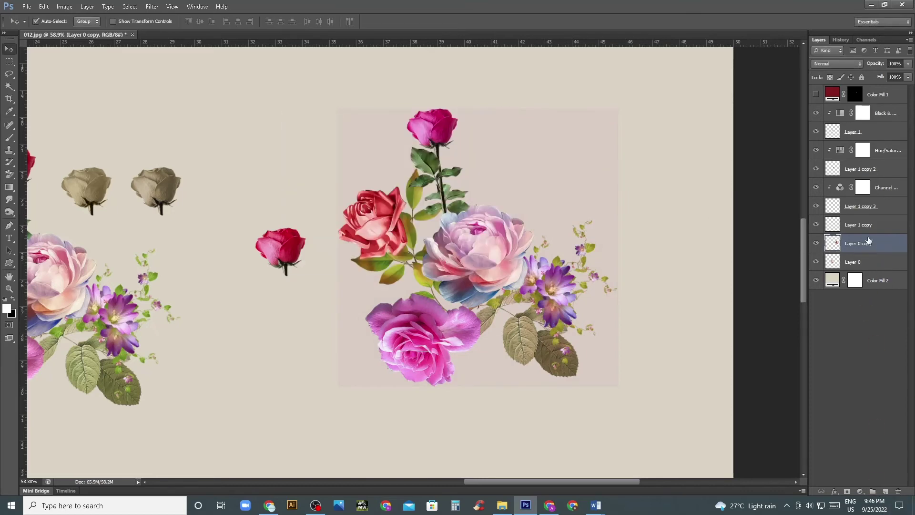
pyautogui.hotkey('ctrl', 'z')
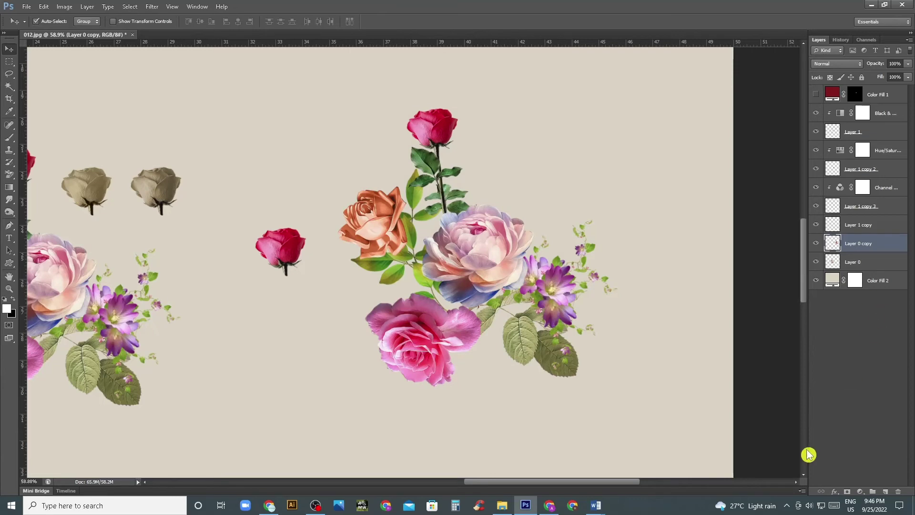
# Step: Add a Posterize adjustment clipped to the flower layer and raise its levels
pyautogui.click(860, 492)
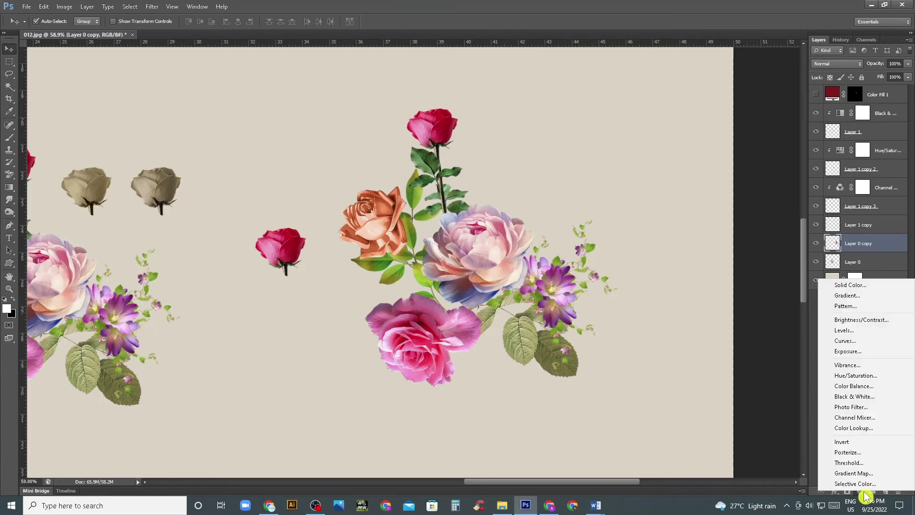
pyautogui.click(872, 452)
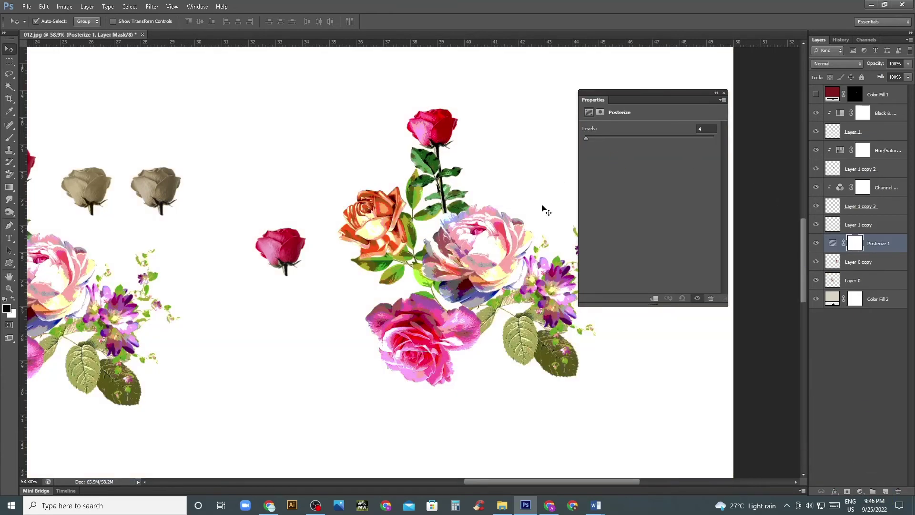
pyautogui.moveTo(679, 97); pyautogui.dragTo(667, 106)
pyautogui.click(644, 308)
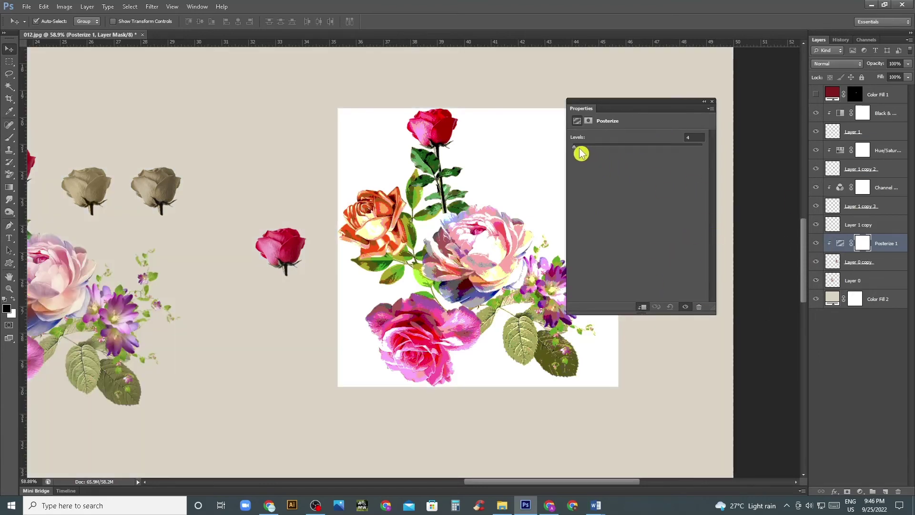
pyautogui.moveTo(578, 152)
pyautogui.mouseDown()
pyautogui.moveTo(638, 153)
pyautogui.moveTo(575, 149)
pyautogui.mouseUp()
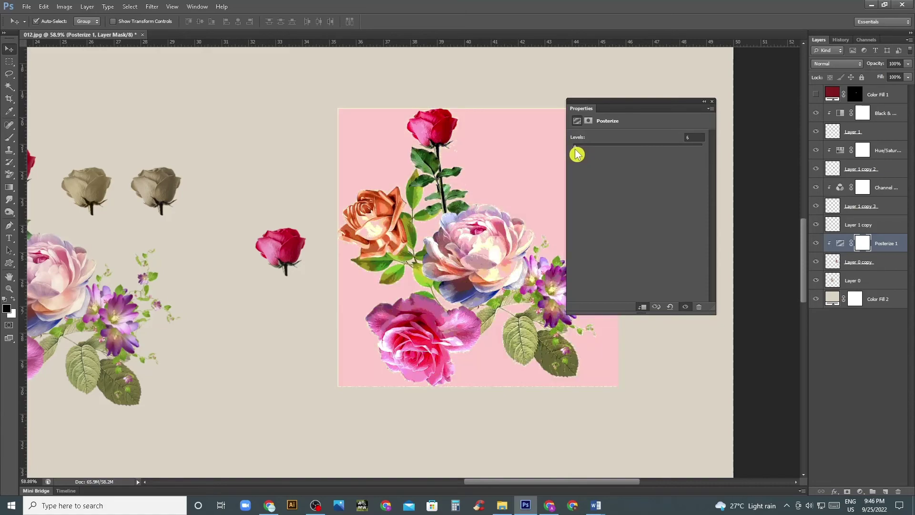
# Step: Zoom into the pink rose, raise posterize levels further, then delete the Posterize layer
pyautogui.press('z')
pyautogui.click(508, 235)
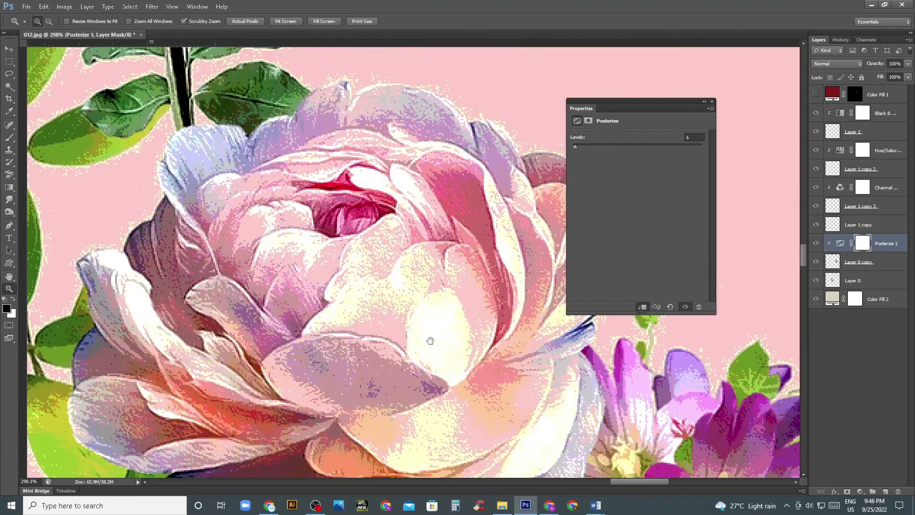
pyautogui.moveTo(430, 341); pyautogui.dragTo(642, 182)
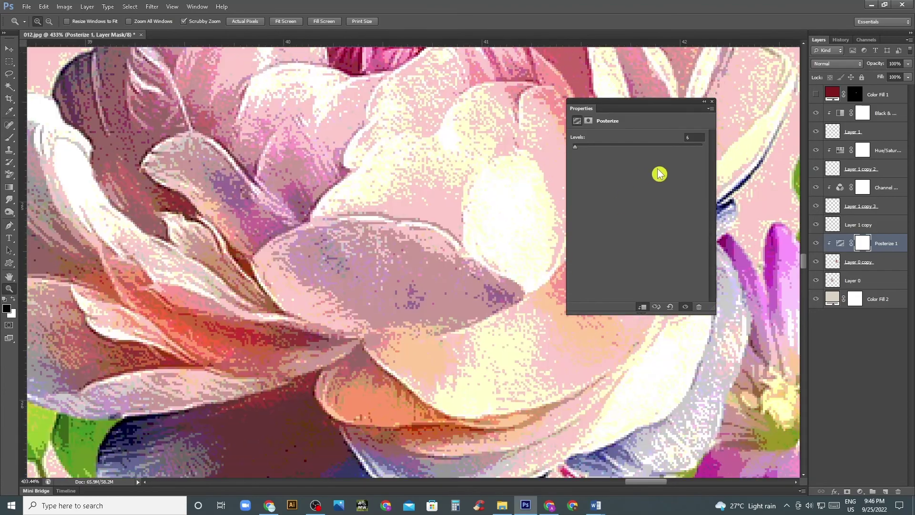
pyautogui.moveTo(611, 146)
pyautogui.mouseDown()
pyautogui.moveTo(696, 148)
pyautogui.moveTo(577, 148)
pyautogui.mouseUp()
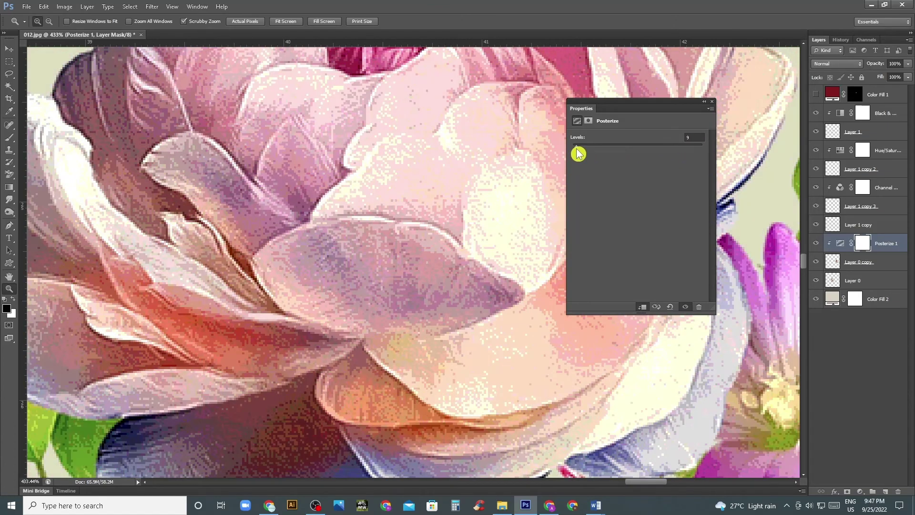
pyautogui.click(712, 102)
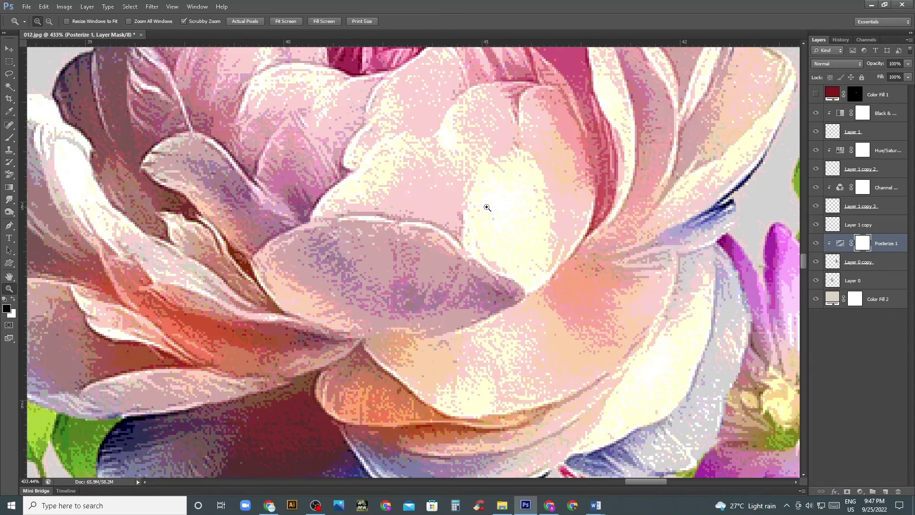
pyautogui.moveTo(487, 207); pyautogui.dragTo(439, 192)
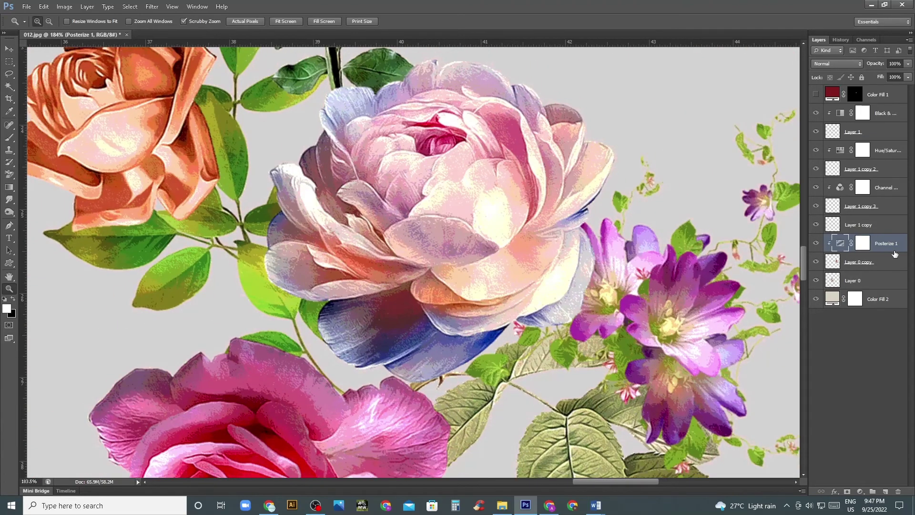
pyautogui.press('Delete')
# Step: Add a Threshold adjustment layer and clip it to Layer 0 copy
pyautogui.click(861, 490)
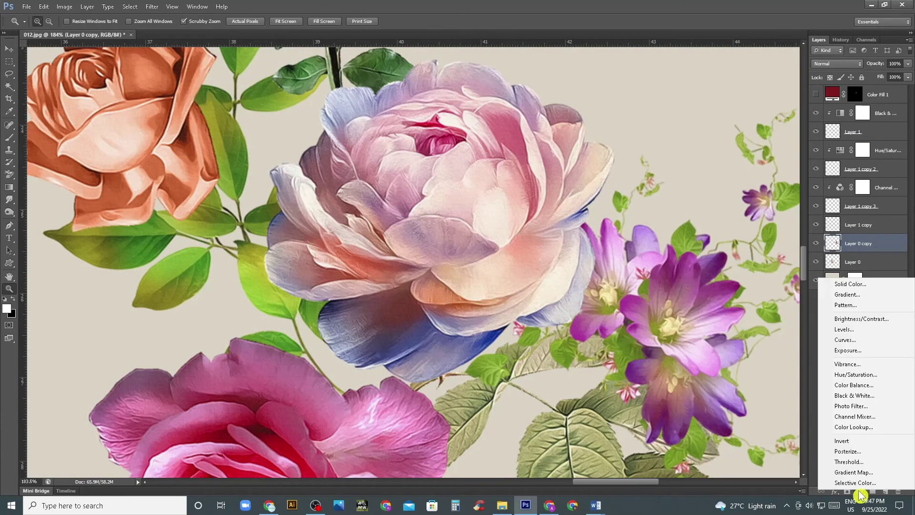
pyautogui.click(849, 462)
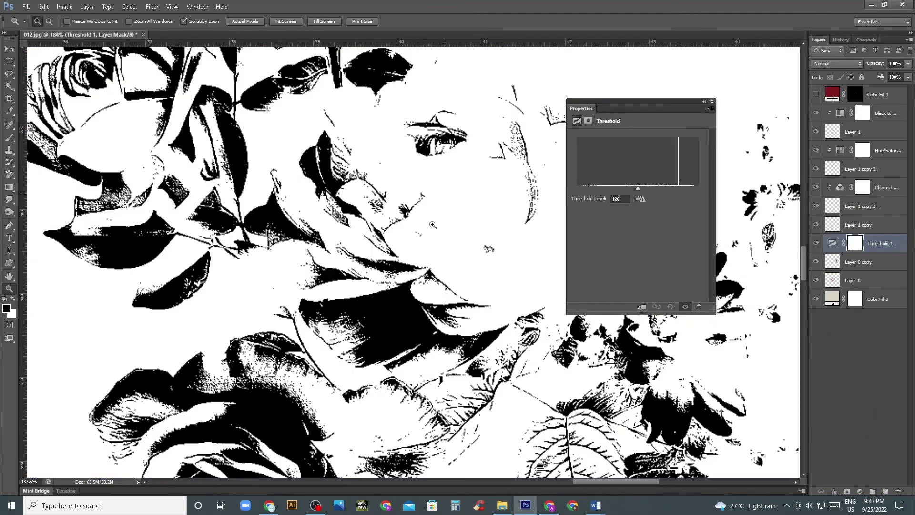
pyautogui.click(711, 102)
pyautogui.moveTo(390, 224)
pyautogui.mouseDown()
pyautogui.moveTo(333, 224)
pyautogui.moveTo(471, 224)
pyautogui.moveTo(462, 263)
pyautogui.mouseUp()
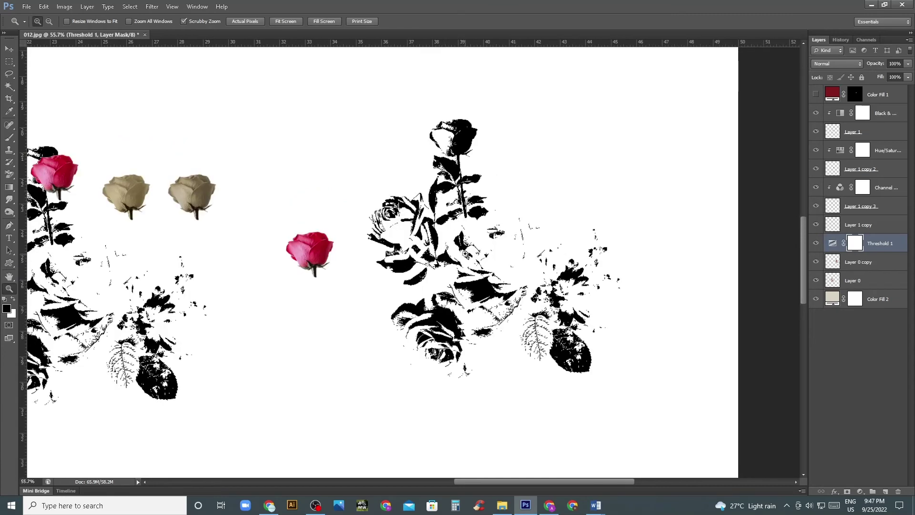
pyautogui.press('v')
pyautogui.click(489, 253)
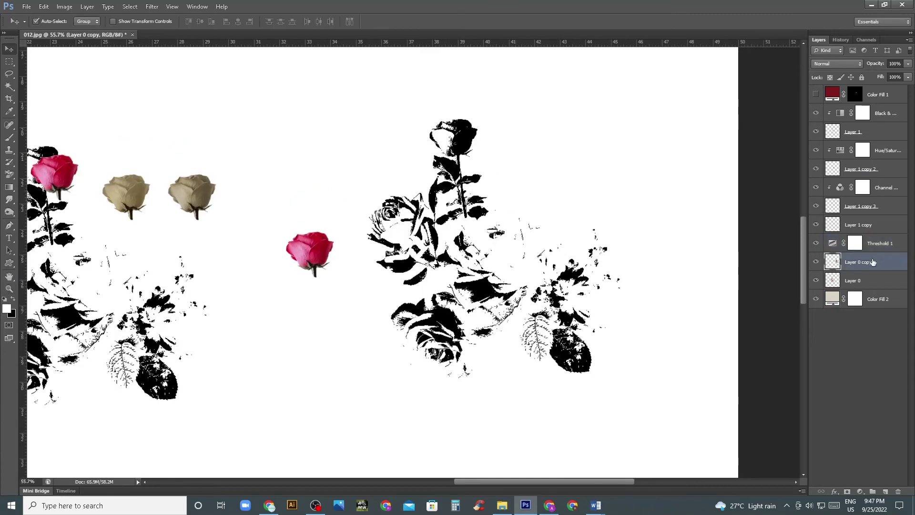
pyautogui.click(880, 247)
pyautogui.keyDown('alt'); pyautogui.click(856, 253); pyautogui.keyUp('alt')
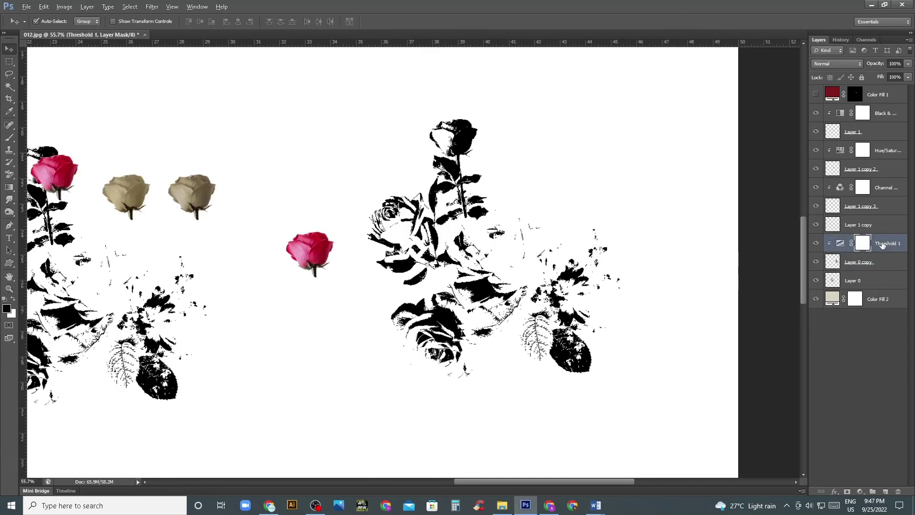
# Step: Raise the Threshold Level so the bouquet turns mostly black, then zoom in
pyautogui.doubleClick(841, 244)
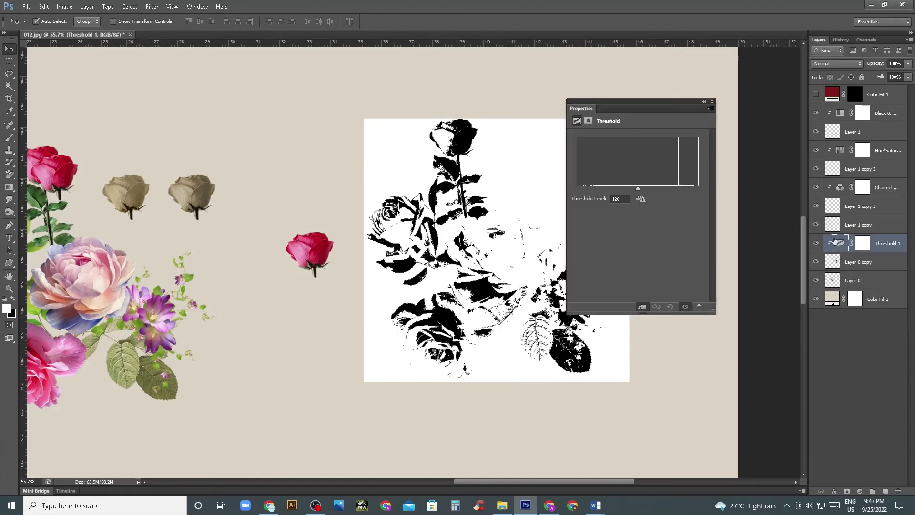
pyautogui.moveTo(670, 107); pyautogui.dragTo(700, 124)
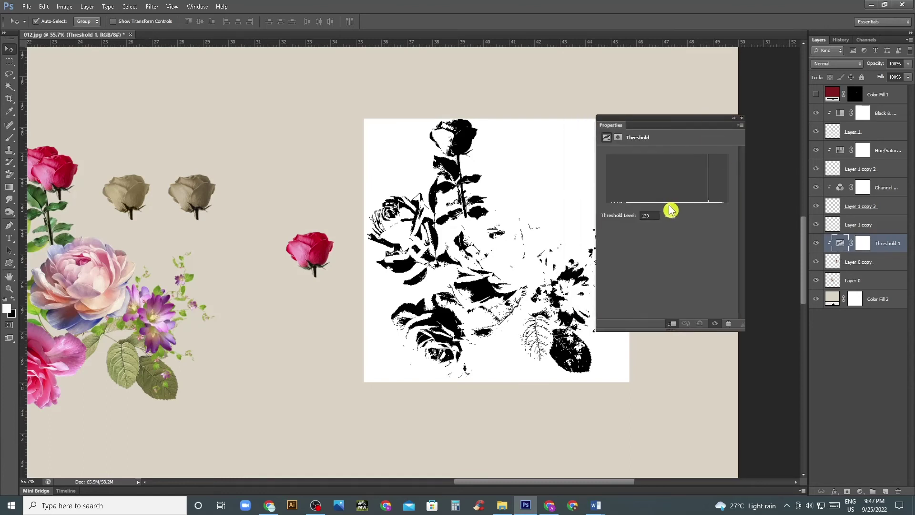
pyautogui.moveTo(670, 210); pyautogui.dragTo(707, 209)
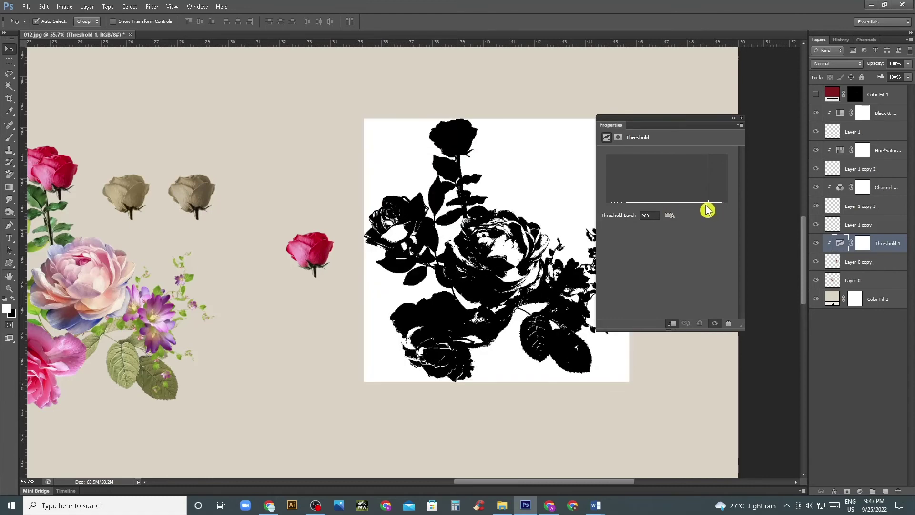
pyautogui.click(742, 117)
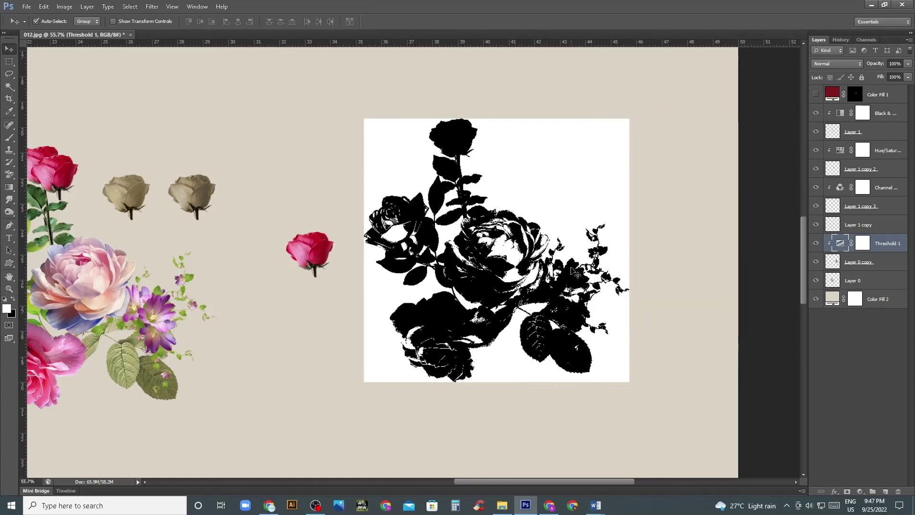
pyautogui.press('z')
pyautogui.moveTo(572, 278); pyautogui.dragTo(593, 272)
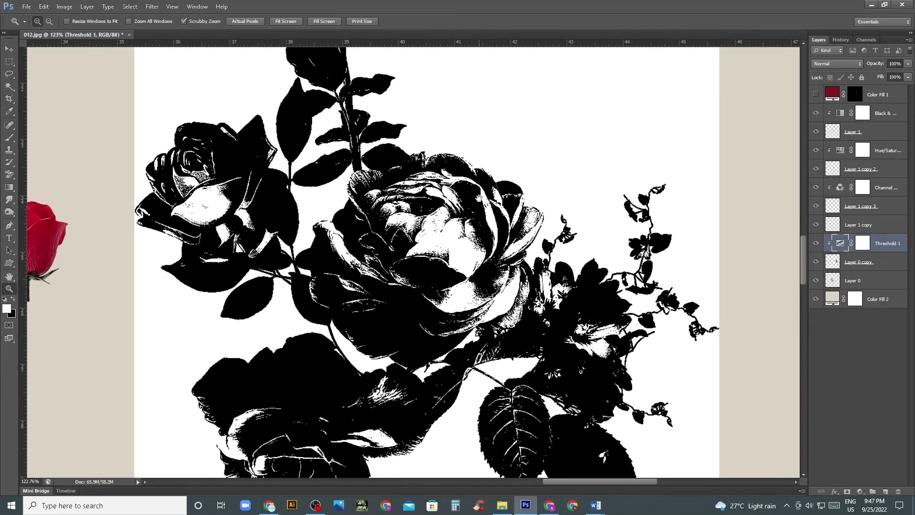
# Step: Select the white backdrop with the Magic Wand, Contiguous on and Sample All Layers off
pyautogui.moveTo(484, 151); pyautogui.dragTo(465, 228)
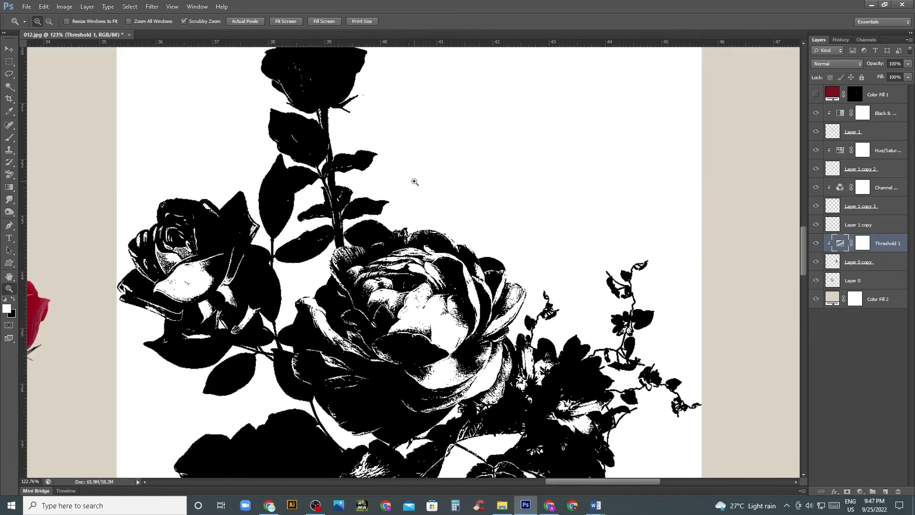
pyautogui.press('w')
pyautogui.click(436, 145)
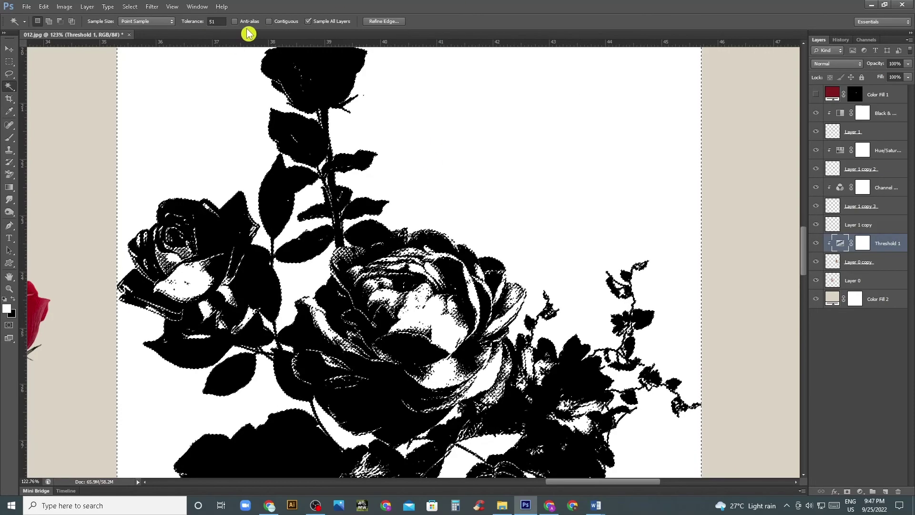
pyautogui.click(268, 22)
pyautogui.click(308, 22)
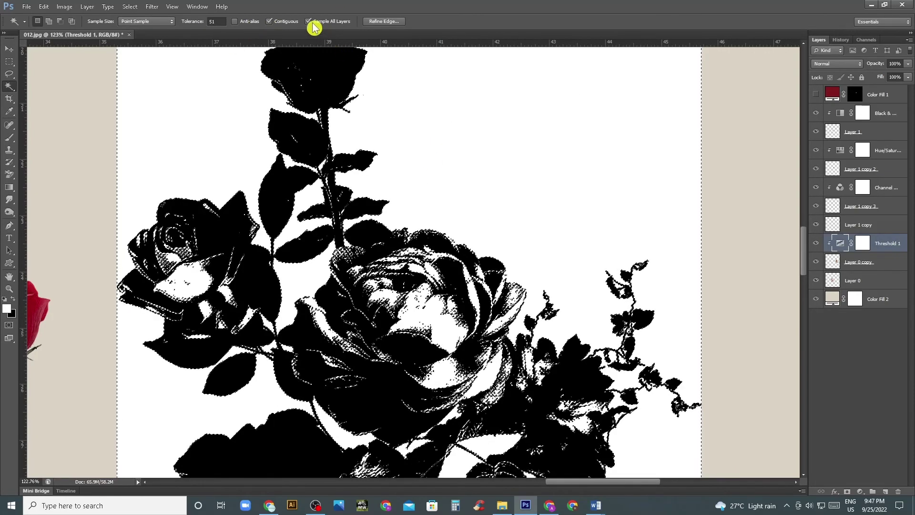
pyautogui.click(474, 148)
pyautogui.press('z')
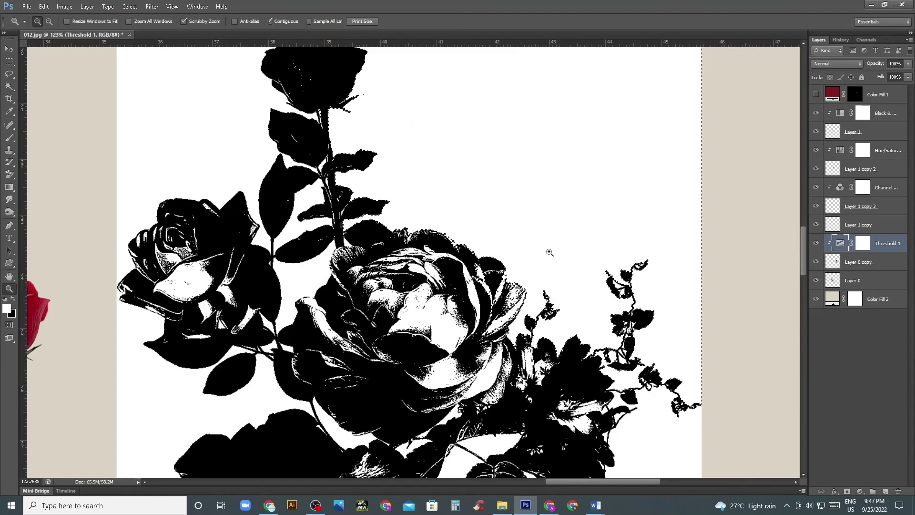
pyautogui.keyDown('alt'); pyautogui.scroll(-3, 548, 250); pyautogui.keyUp('alt')
pyautogui.click(379, 168)
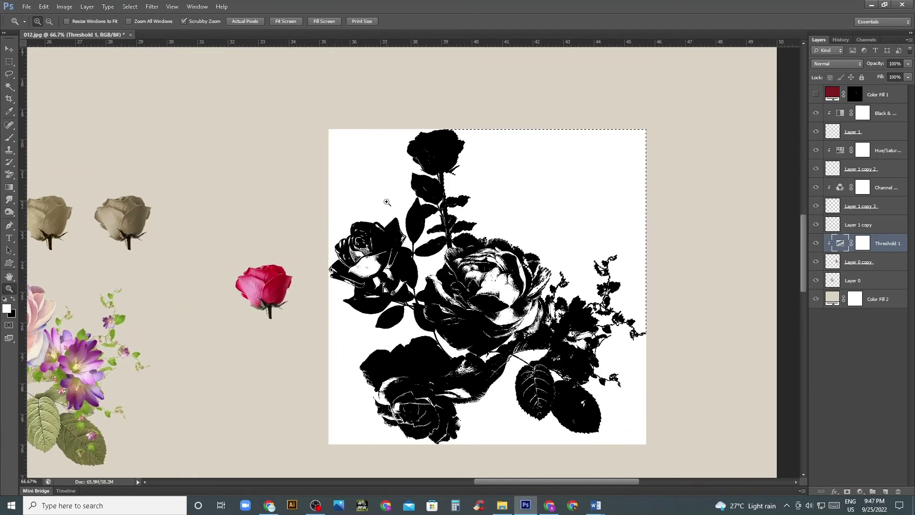
pyautogui.press('w')
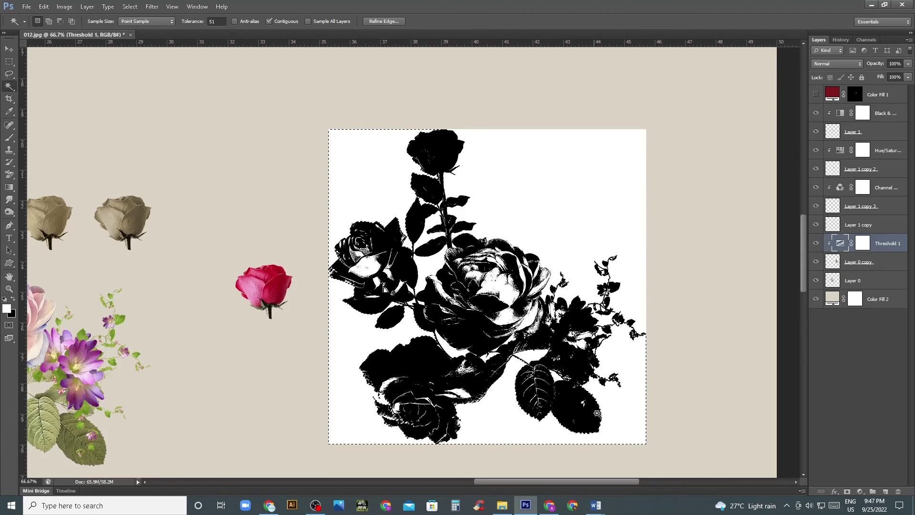
# Step: Delete the white backdrop from Layer 0 copy, deselect, and hide Threshold 1
pyautogui.click(880, 260)
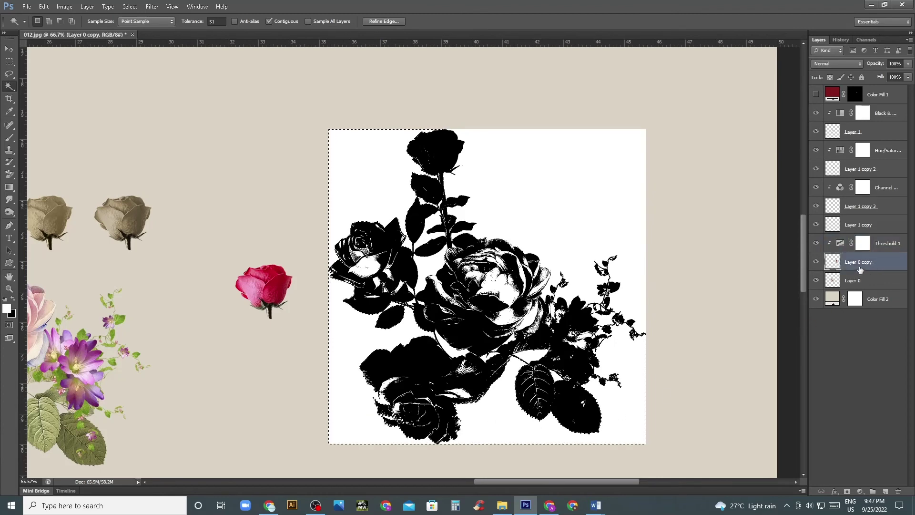
pyautogui.press('Delete')
pyautogui.hotkey('ctrl', 'd')
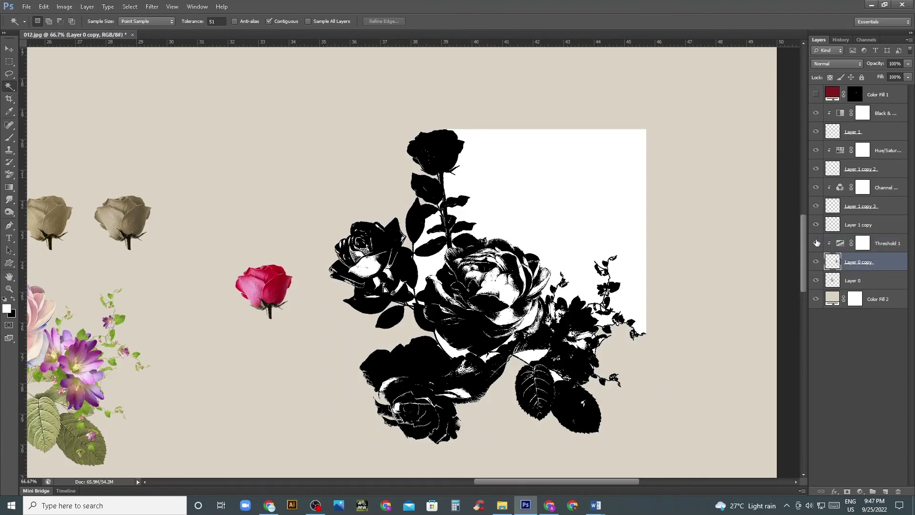
pyautogui.click(817, 243)
pyautogui.press('z')
pyautogui.click(462, 317)
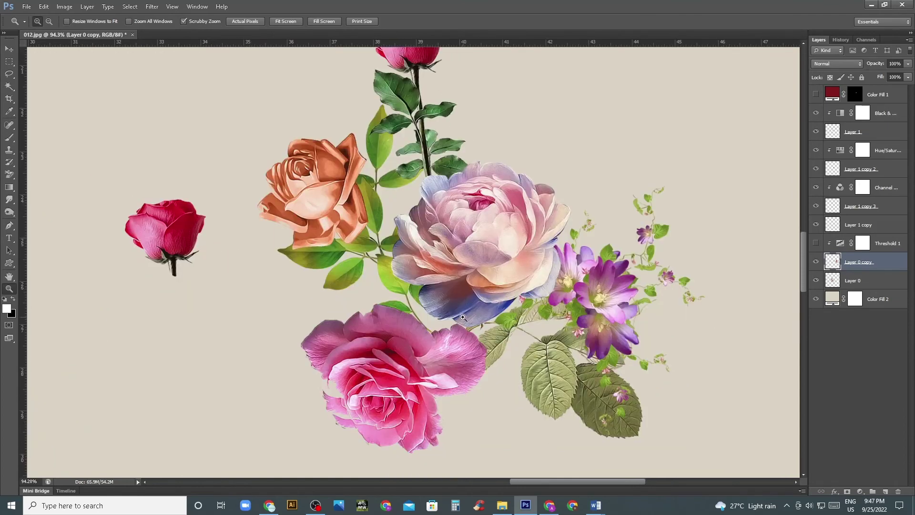
# Step: Change the Color Fill 2 background to dark olive #5f5332 and inspect the pink rose
pyautogui.doubleClick(832, 299)
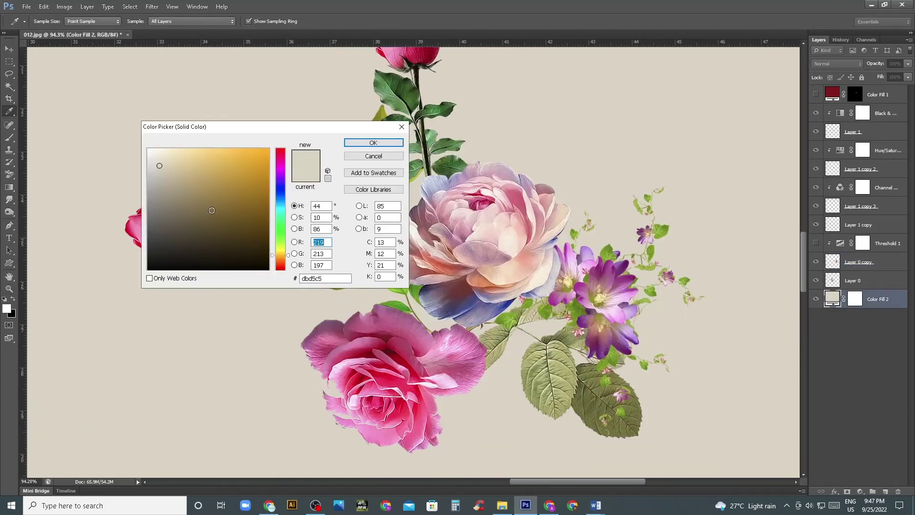
pyautogui.click(206, 224)
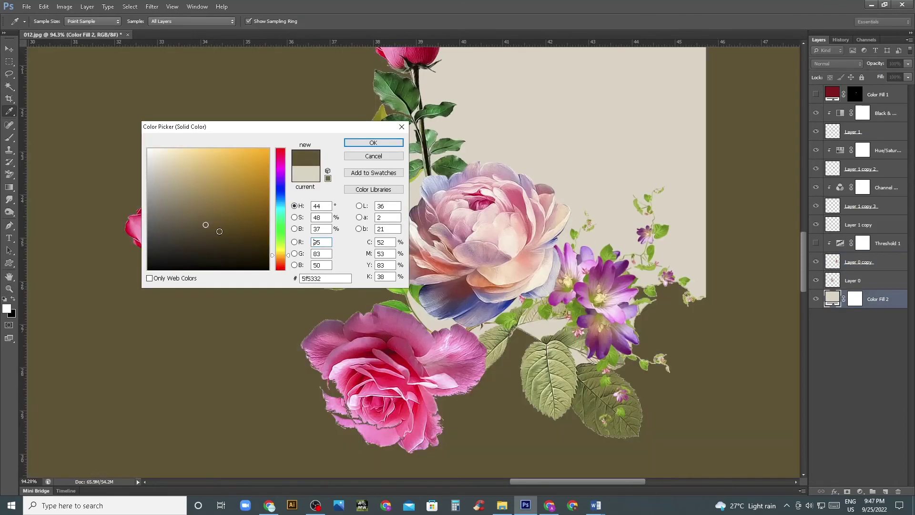
pyautogui.click(373, 143)
pyautogui.moveTo(353, 435); pyautogui.dragTo(557, 263)
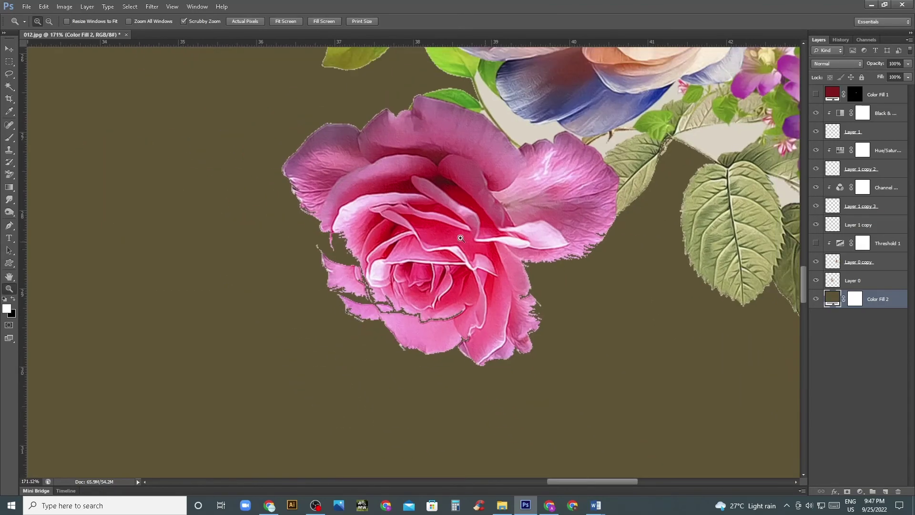
pyautogui.moveTo(461, 238); pyautogui.dragTo(599, 241)
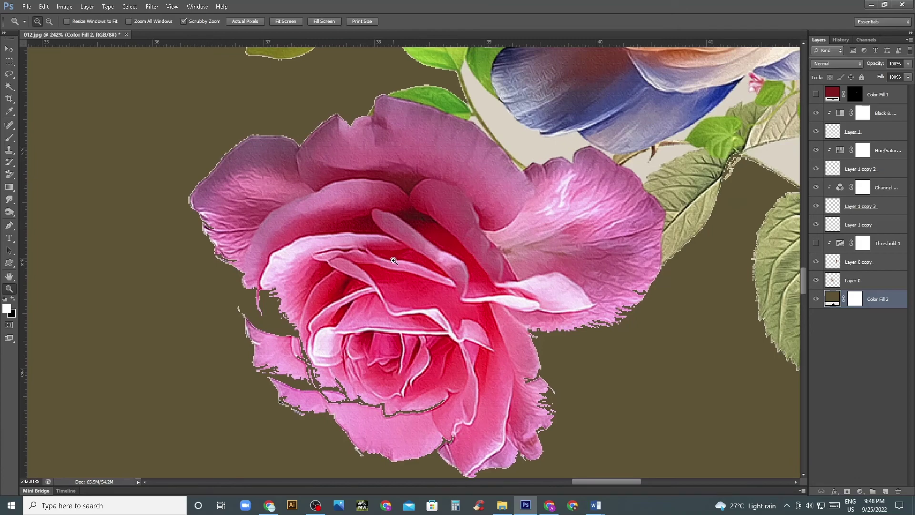
pyautogui.moveTo(384, 280)
pyautogui.mouseDown()
pyautogui.moveTo(579, 302)
pyautogui.moveTo(506, 291)
pyautogui.mouseUp()
# Step: Select Layer 0 copy and delete the Threshold adjustment layer
pyautogui.press('v')
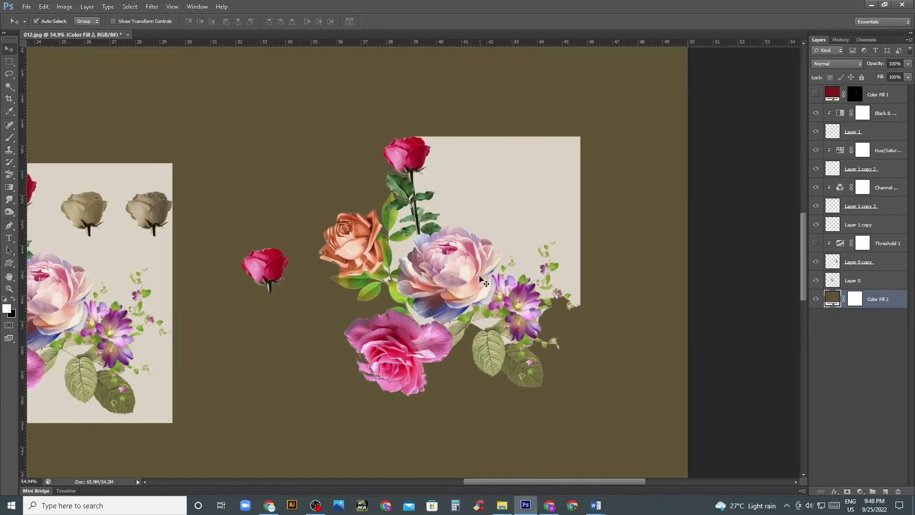
pyautogui.click(858, 262)
pyautogui.click(853, 329)
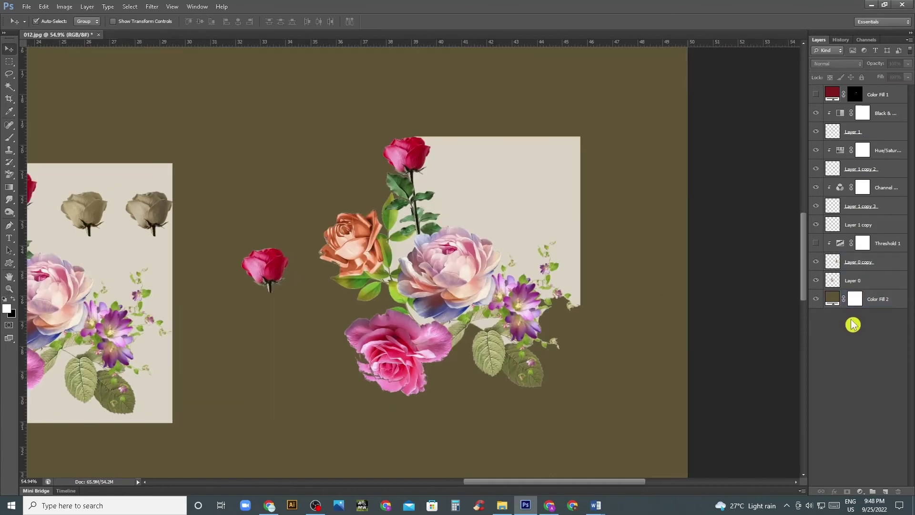
pyautogui.click(880, 264)
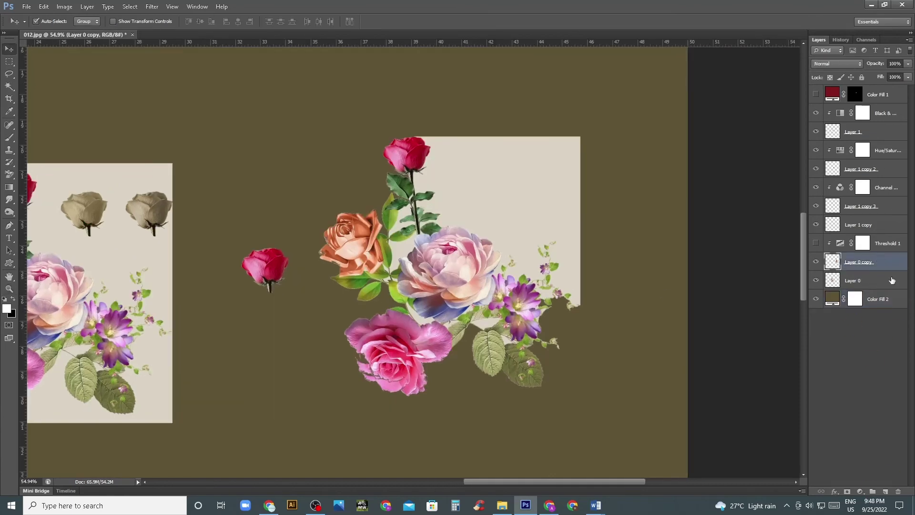
pyautogui.click(891, 247)
pyautogui.press('Delete')
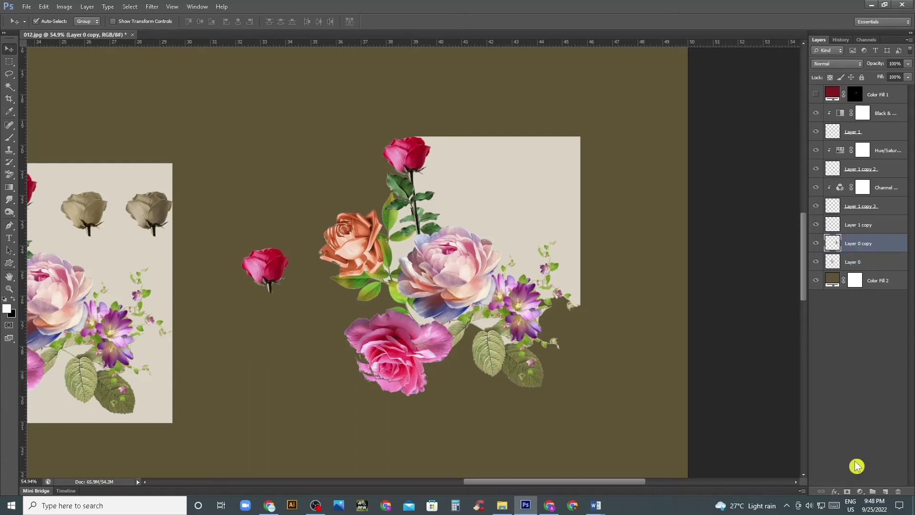
# Step: Add a Gradient Map adjustment layer clipped to Layer 0 copy
pyautogui.click(860, 492)
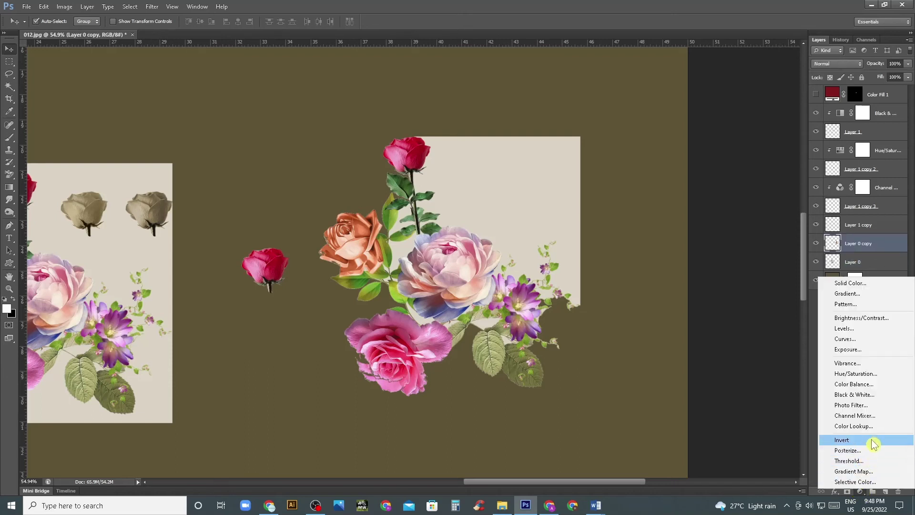
pyautogui.click(878, 473)
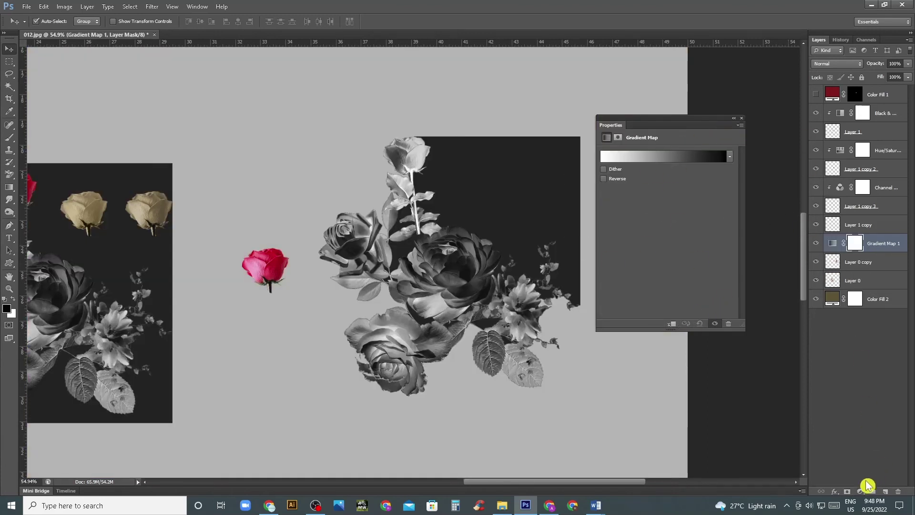
pyautogui.click(860, 492)
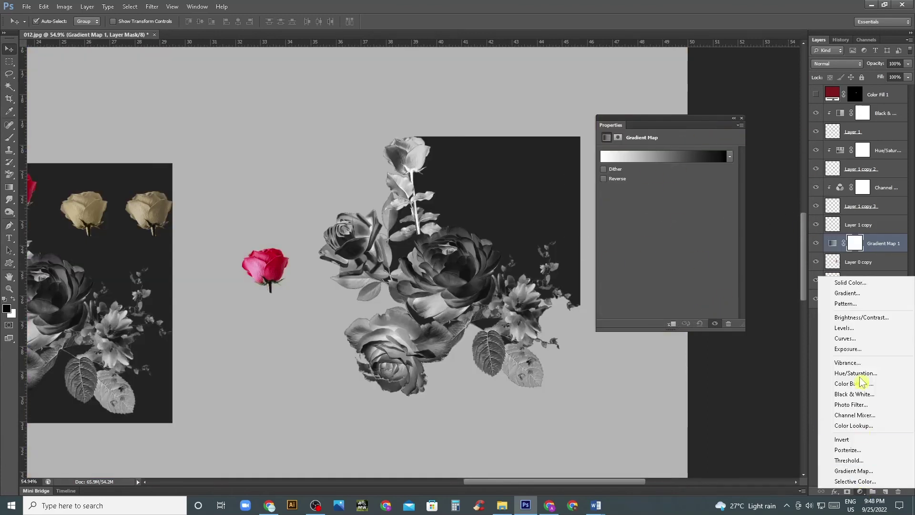
pyautogui.click(515, 211)
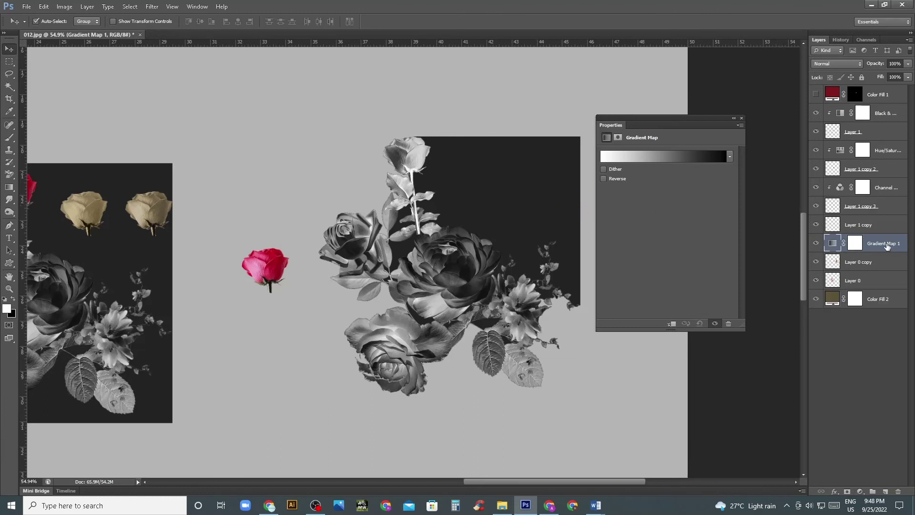
pyautogui.keyDown('alt'); pyautogui.click(895, 251); pyautogui.keyUp('alt')
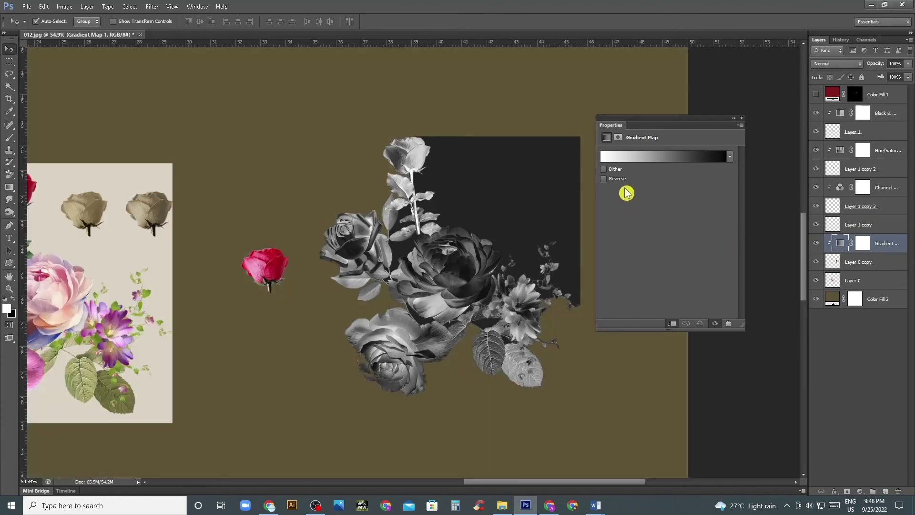
# Step: Load the Blue, Yellow, Blue preset in the Gradient Editor and shift its stops
pyautogui.click(648, 156)
pyautogui.moveTo(329, 86); pyautogui.dragTo(279, 82)
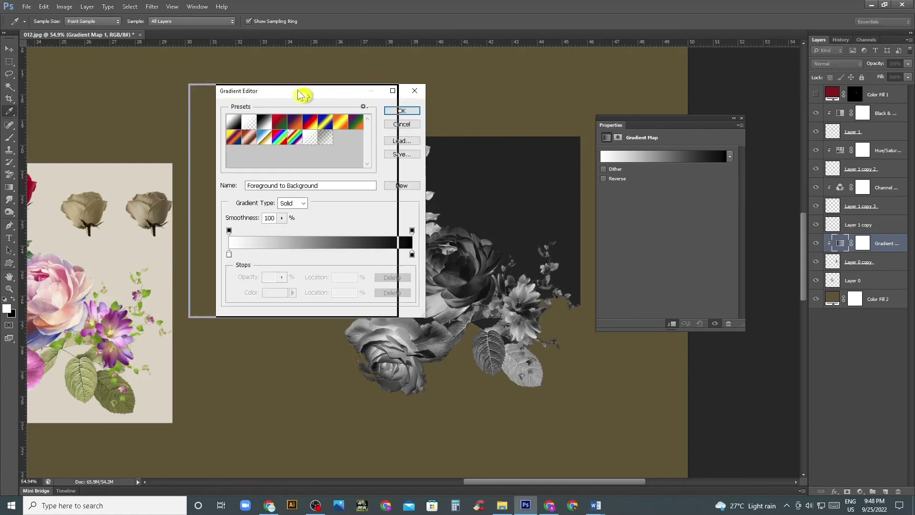
pyautogui.click(260, 119)
pyautogui.click(272, 119)
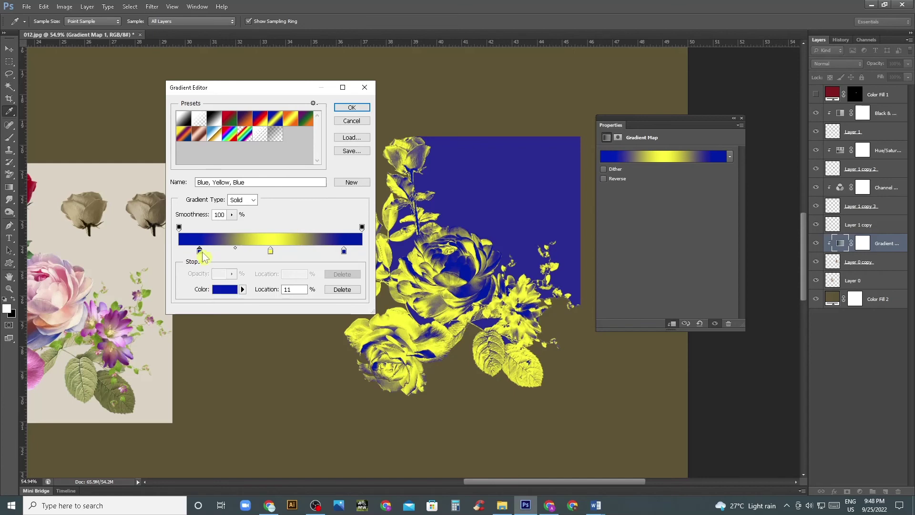
pyautogui.moveTo(197, 251); pyautogui.dragTo(277, 250)
pyautogui.click(220, 250)
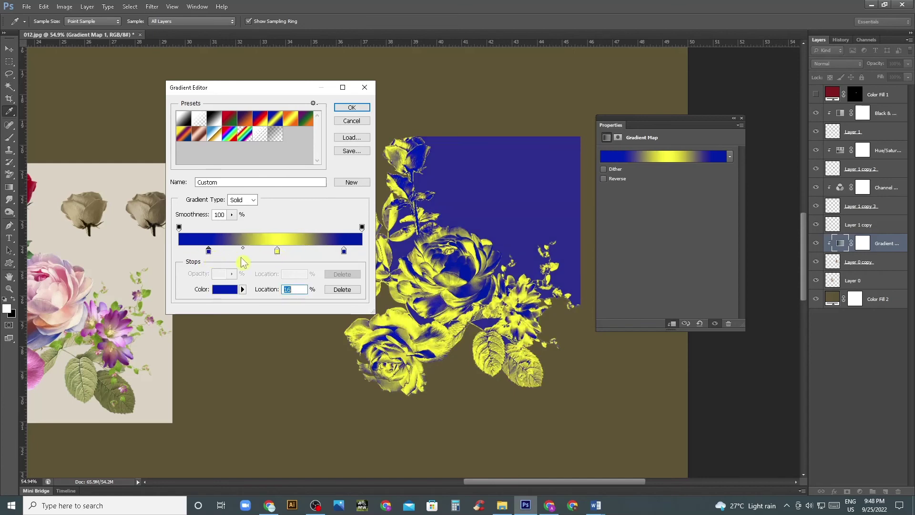
pyautogui.click(277, 251)
# Step: Recolour the yellow stop to olive and the 16% blue stop to red
pyautogui.click(225, 290)
pyautogui.moveTo(256, 225); pyautogui.dragTo(243, 173)
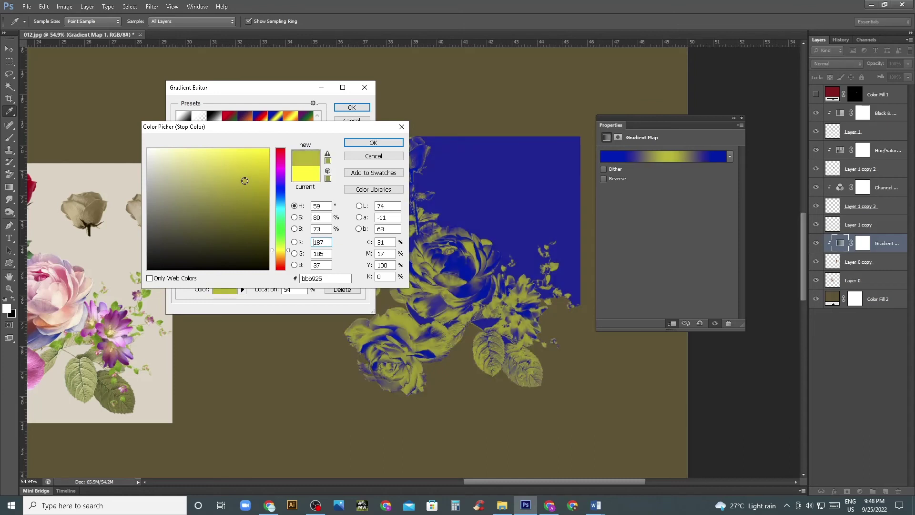
pyautogui.click(382, 144)
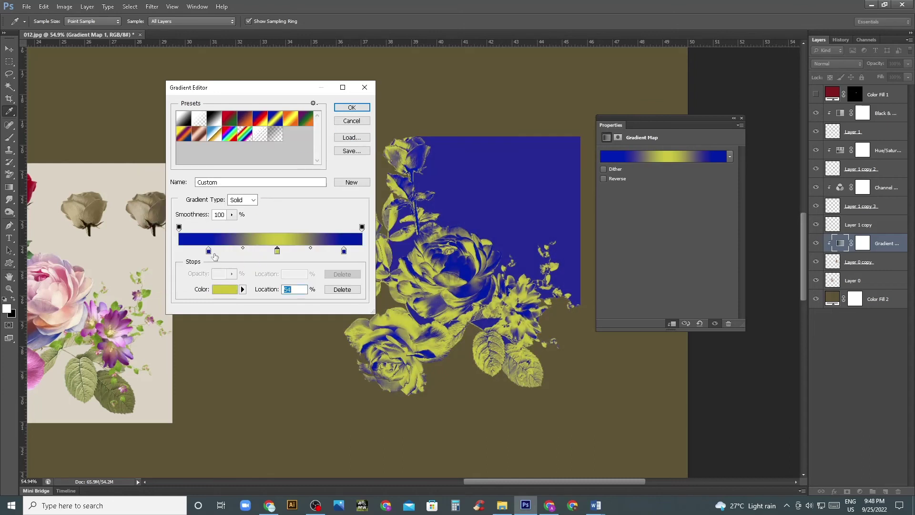
pyautogui.click(208, 250)
pyautogui.click(225, 289)
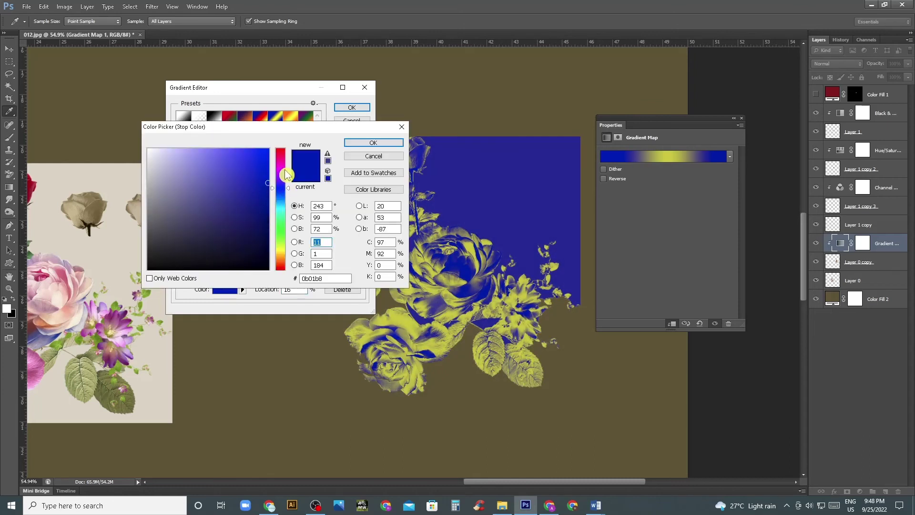
pyautogui.click(279, 152)
pyautogui.click(373, 142)
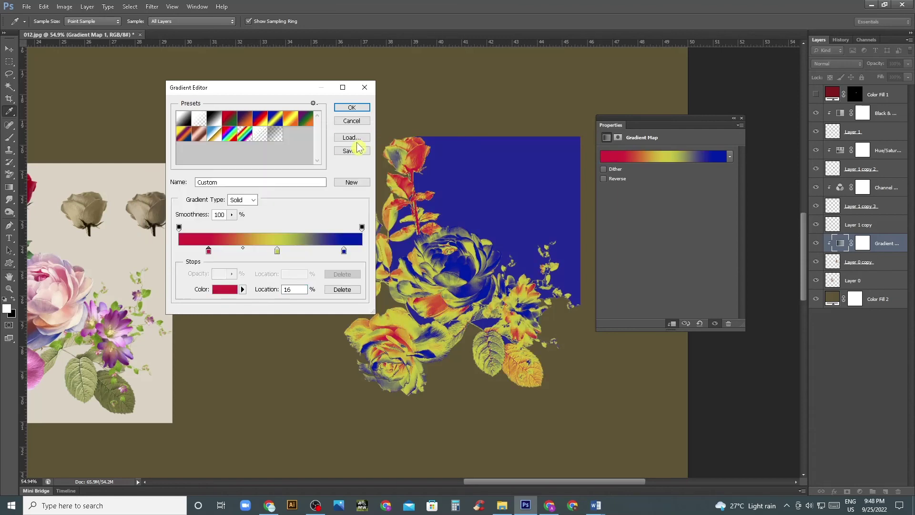
# Step: Move the red stop to ~10% and yellow to 49%, accept, then delete the Gradient Map
pyautogui.moveTo(275, 251); pyautogui.dragTo(281, 255)
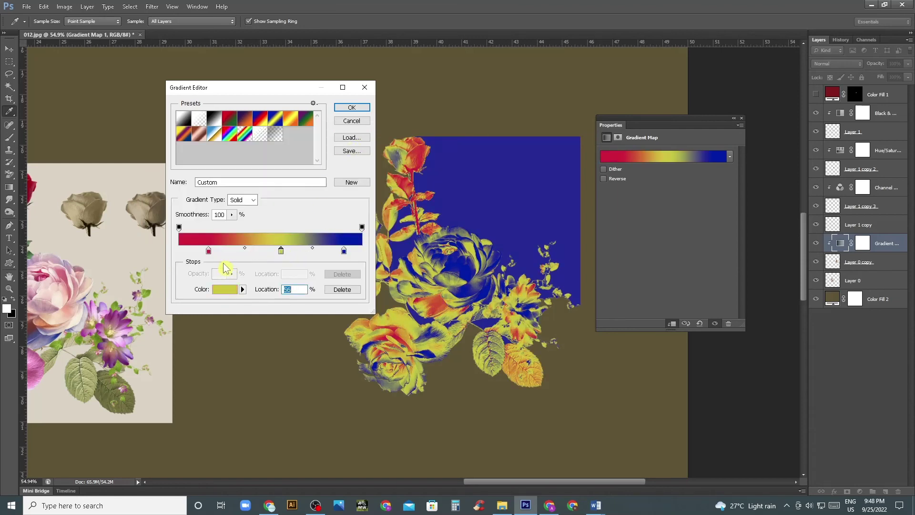
pyautogui.moveTo(208, 250); pyautogui.dragTo(197, 251)
pyautogui.moveTo(281, 250); pyautogui.dragTo(267, 251)
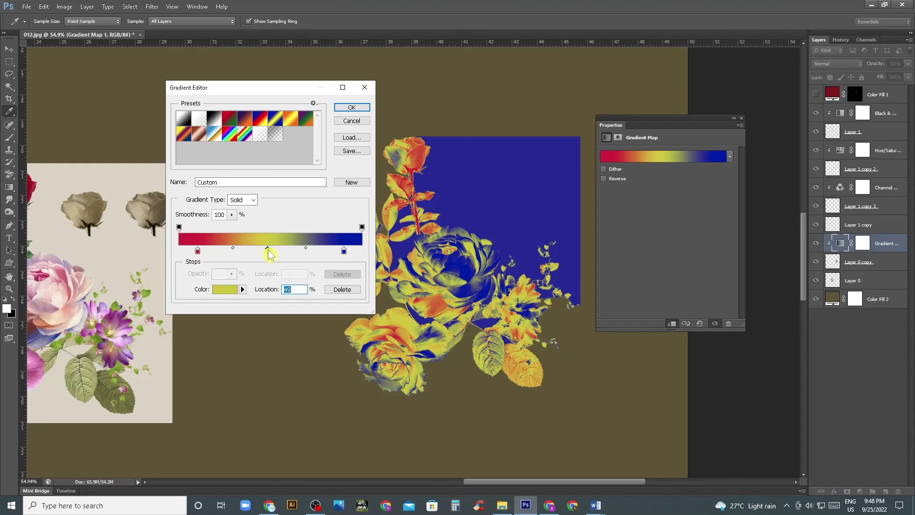
pyautogui.click(352, 108)
pyautogui.click(742, 118)
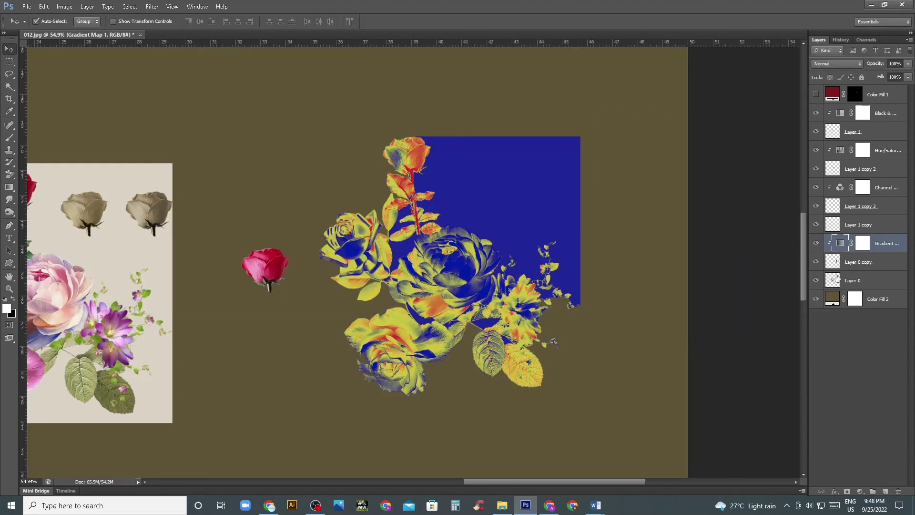
pyautogui.press('Delete')
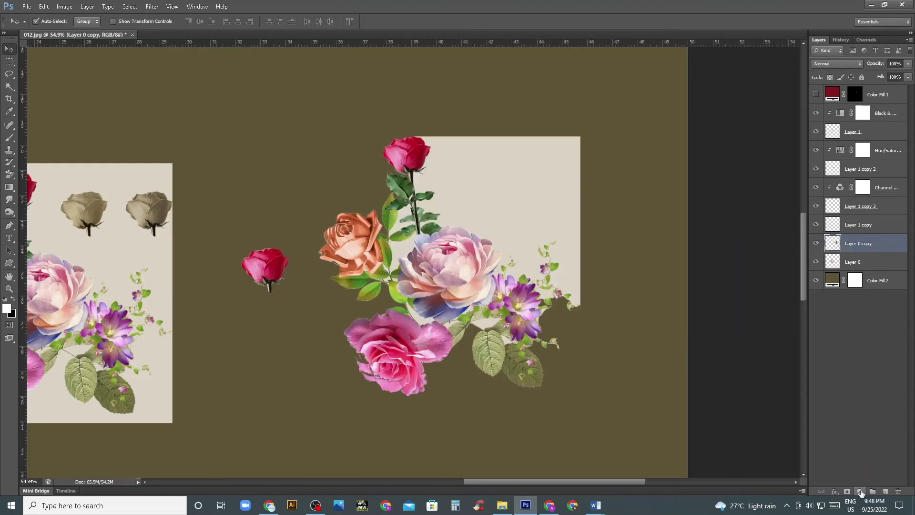
# Step: Add a Selective Color adjustment layer above the bouquet and zoom in
pyautogui.click(861, 491)
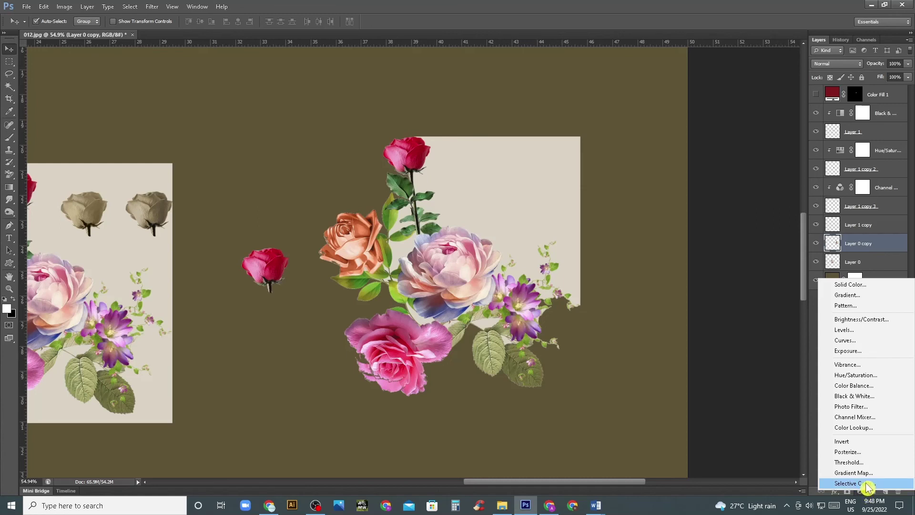
pyautogui.click(873, 487)
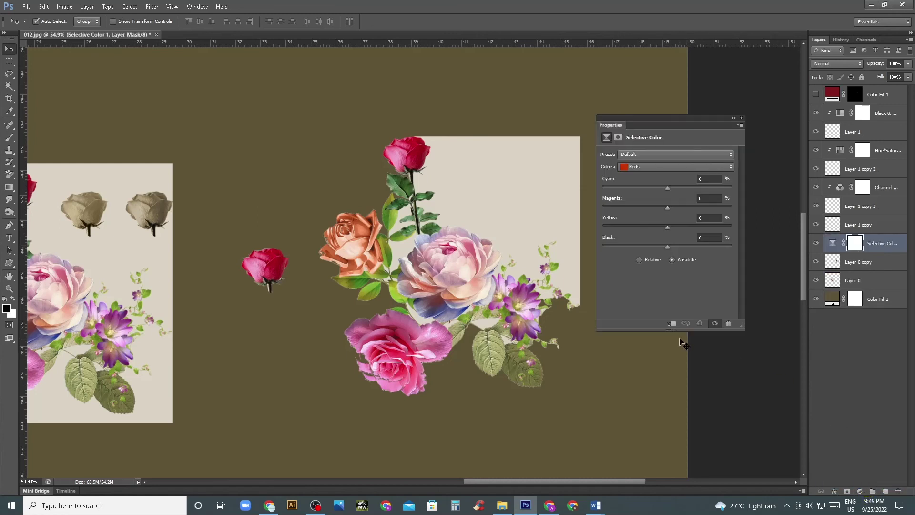
pyautogui.click(741, 118)
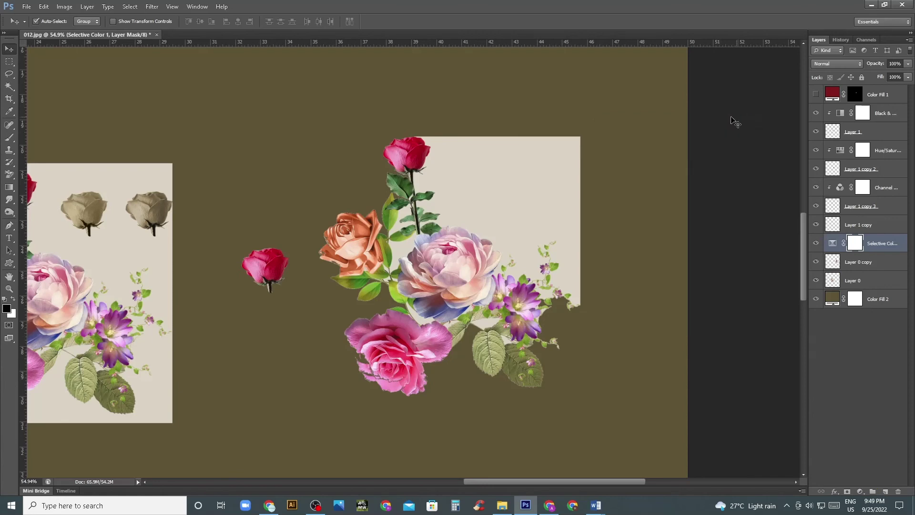
pyautogui.press('z')
pyautogui.moveTo(477, 276); pyautogui.dragTo(504, 276)
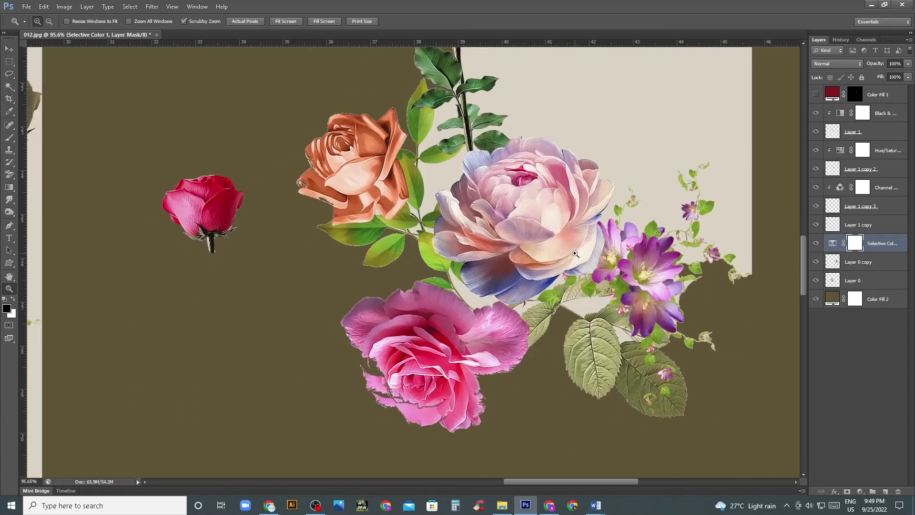
# Step: Inspect the roses at various zooms, then reopen the Selective Color 1 settings
pyautogui.moveTo(575, 254)
pyautogui.mouseDown()
pyautogui.moveTo(601, 257)
pyautogui.moveTo(522, 285)
pyautogui.moveTo(527, 306)
pyautogui.moveTo(574, 264)
pyautogui.mouseUp()
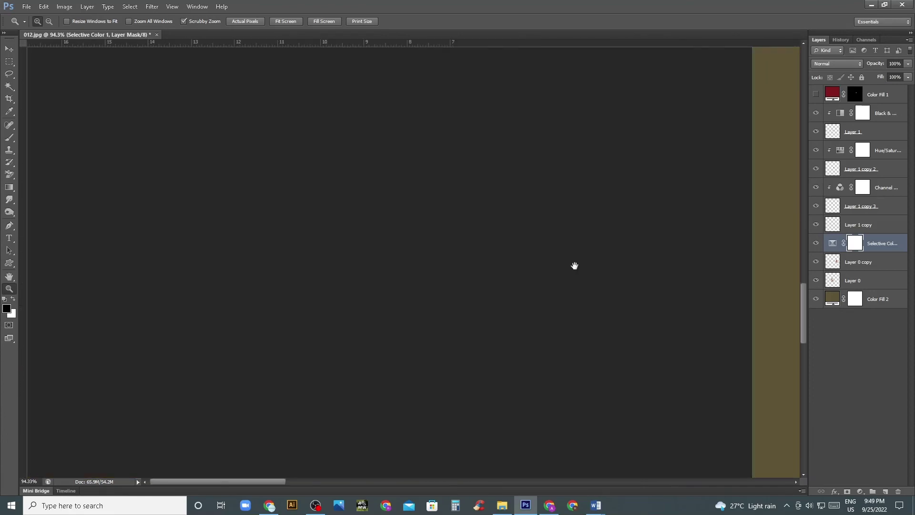
pyautogui.moveTo(637, 285); pyautogui.dragTo(579, 270)
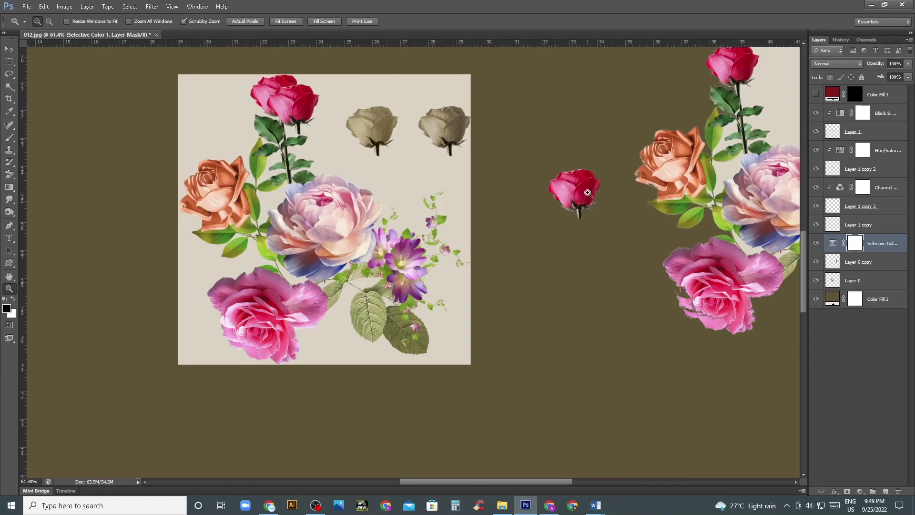
pyautogui.moveTo(588, 193)
pyautogui.mouseDown()
pyautogui.moveTo(551, 292)
pyautogui.moveTo(513, 318)
pyautogui.mouseUp()
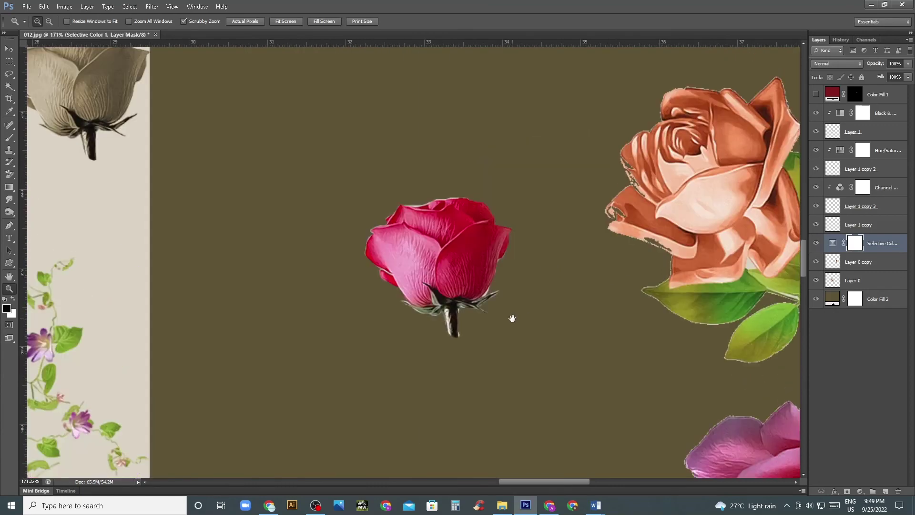
pyautogui.moveTo(470, 288); pyautogui.dragTo(510, 256)
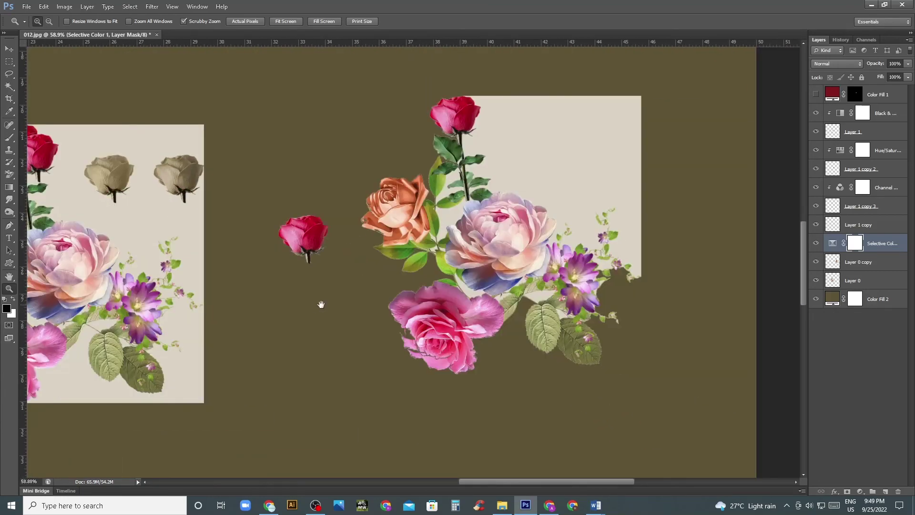
pyautogui.moveTo(321, 304)
pyautogui.mouseDown()
pyautogui.moveTo(470, 269)
pyautogui.moveTo(449, 263)
pyautogui.mouseUp()
pyautogui.press('v')
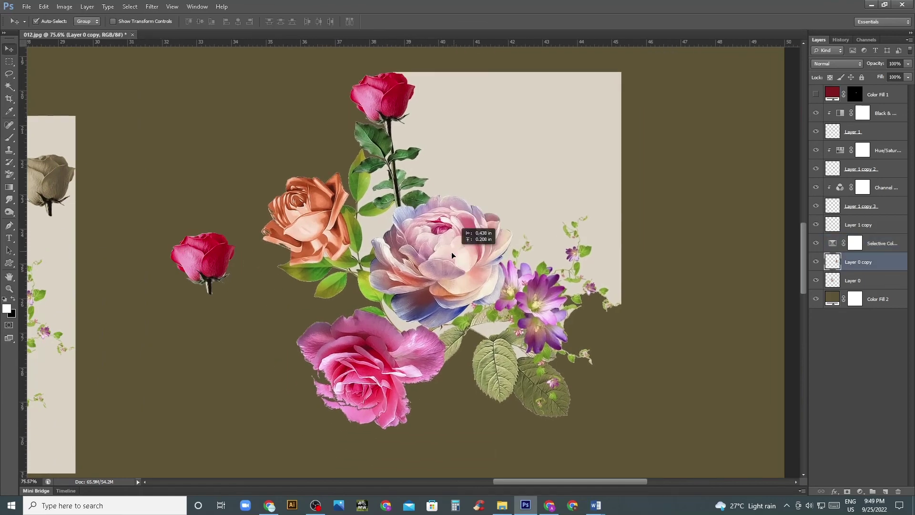
pyautogui.click(884, 248)
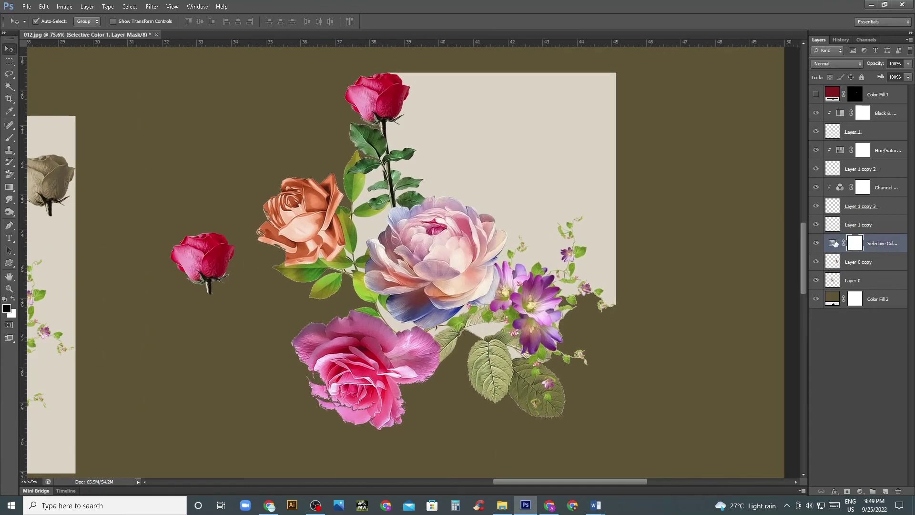
pyautogui.doubleClick(835, 244)
# Step: Clip Selective Color to the bouquet layer, set Reds Yellow to +100, and compare on/off
pyautogui.click(672, 324)
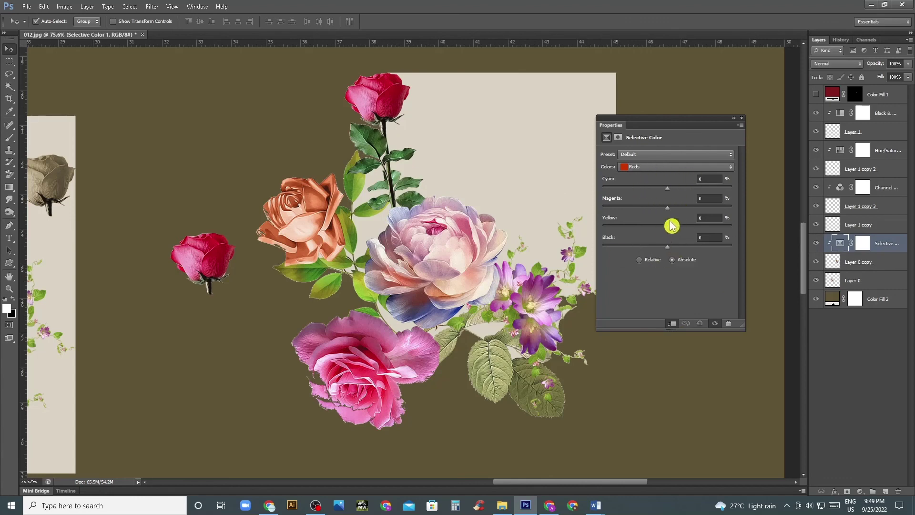
pyautogui.moveTo(671, 228); pyautogui.dragTo(743, 227)
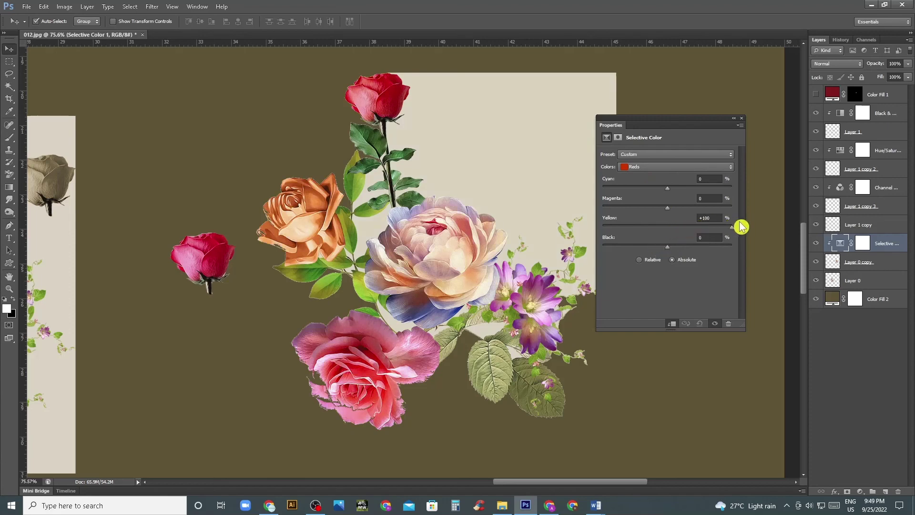
pyautogui.click(715, 324)
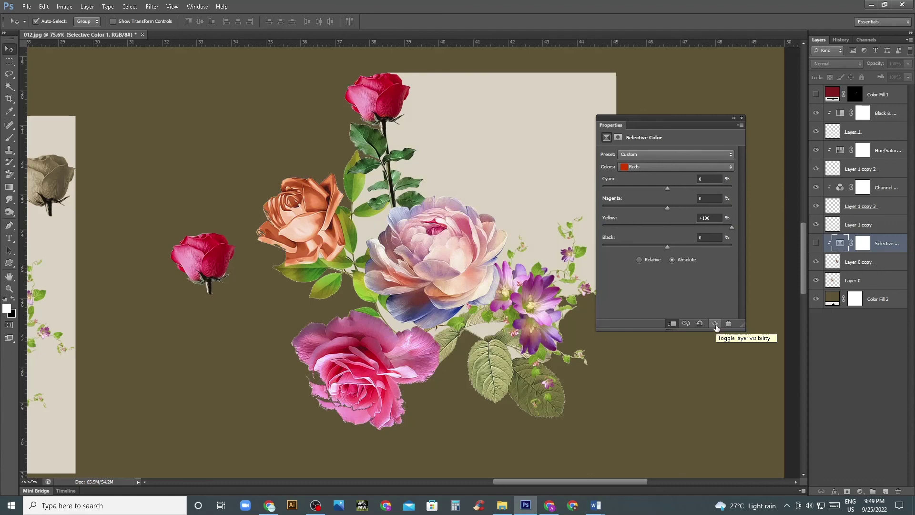
pyautogui.click(715, 325)
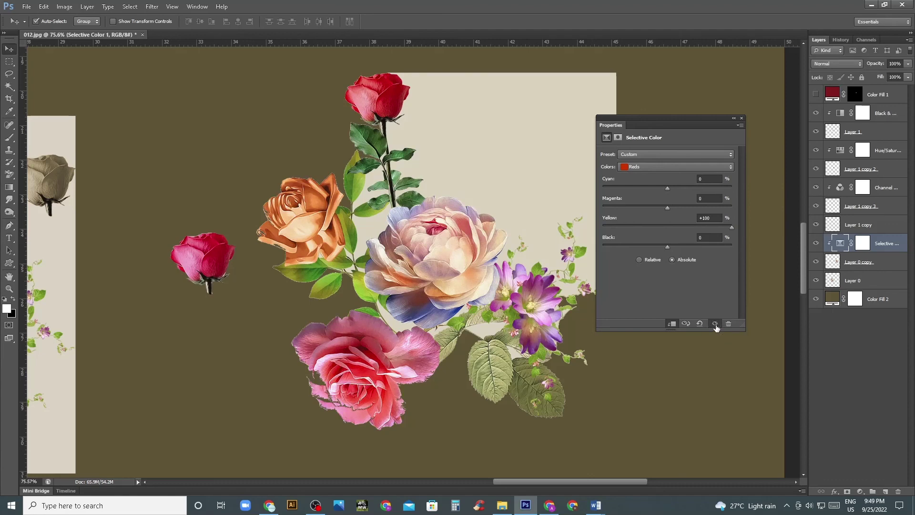
# Step: Zoom in on the small red rose and compare, leaving the adjustment hidden
pyautogui.click(715, 325)
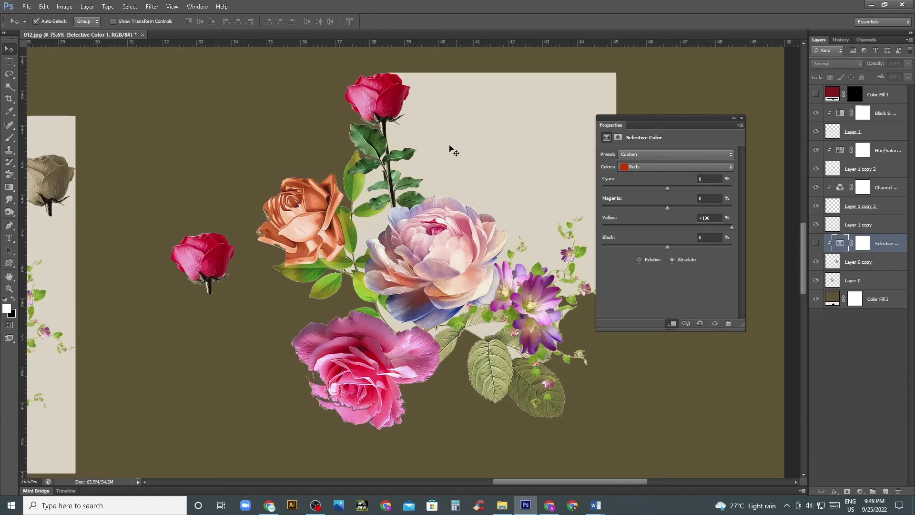
pyautogui.press('z')
pyautogui.moveTo(451, 147)
pyautogui.mouseDown()
pyautogui.moveTo(472, 269)
pyautogui.moveTo(434, 215)
pyautogui.mouseUp()
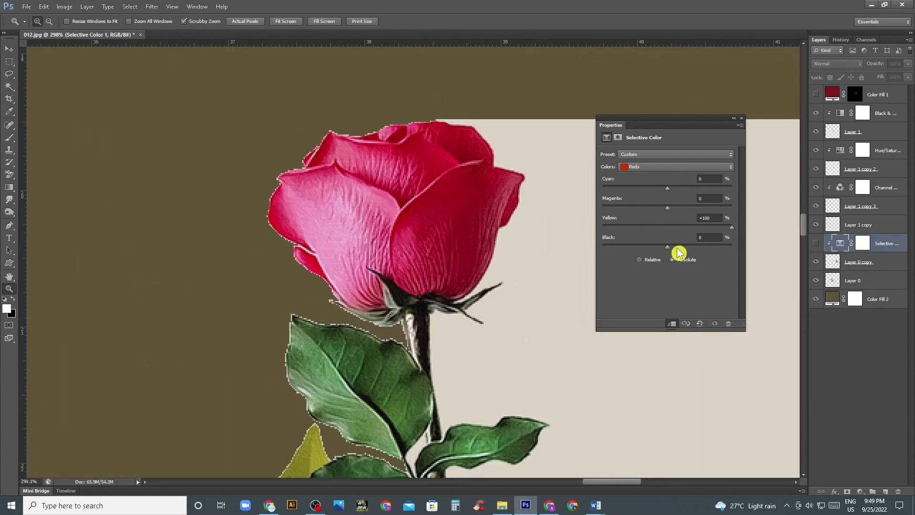
pyautogui.click(716, 325)
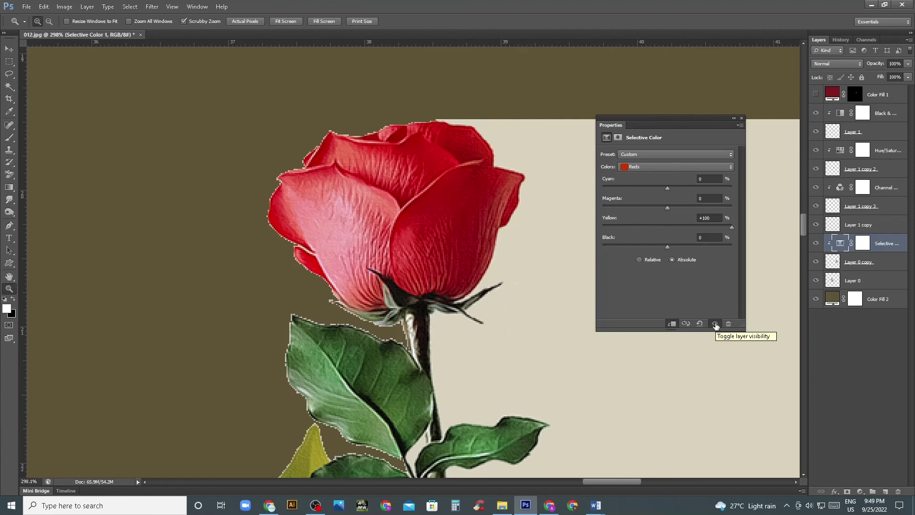
pyautogui.click(715, 325)
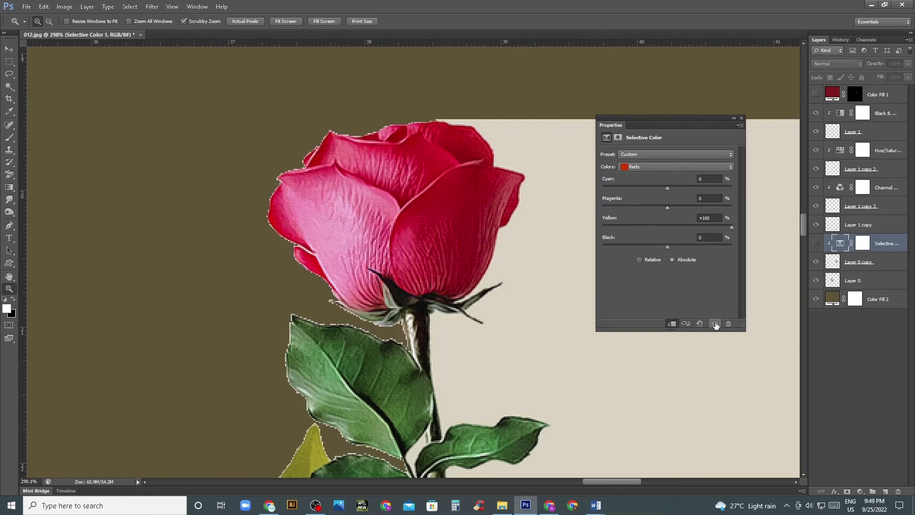
pyautogui.scroll(-5, 452, 239)
pyautogui.scroll(-1, 452, 239)
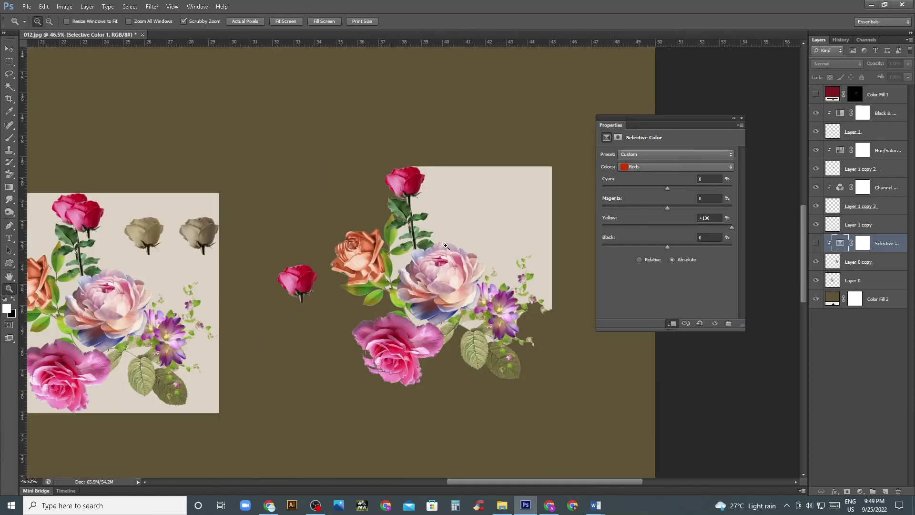
pyautogui.scroll(1, 471, 278)
# Step: Re-enable the Selective Color layer, reset it to defaults, and zoom to the orange rose
pyautogui.press('v')
pyautogui.click(384, 204)
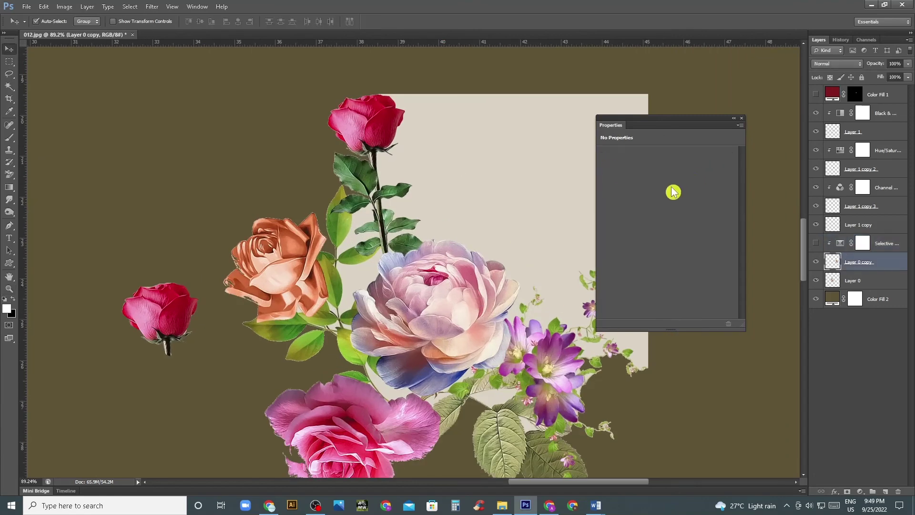
pyautogui.click(832, 244)
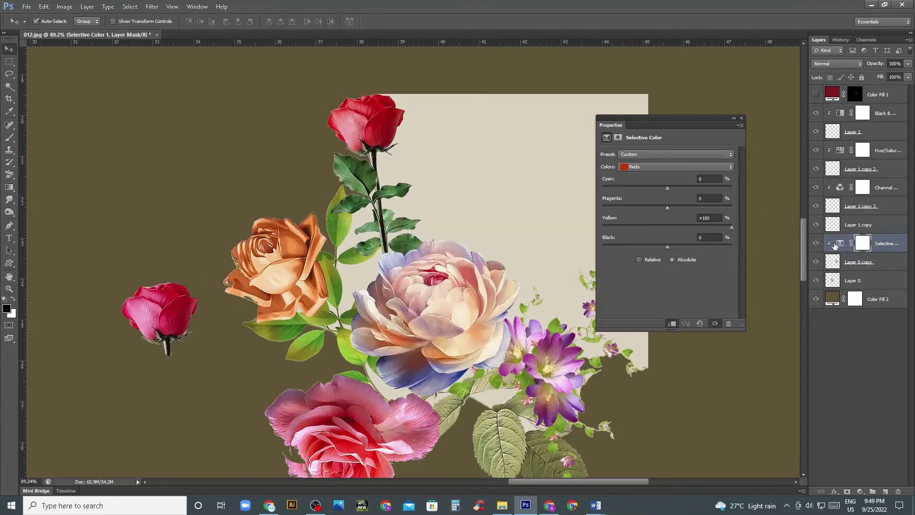
pyautogui.click(699, 324)
pyautogui.press('z')
pyautogui.moveTo(438, 336); pyautogui.dragTo(453, 336)
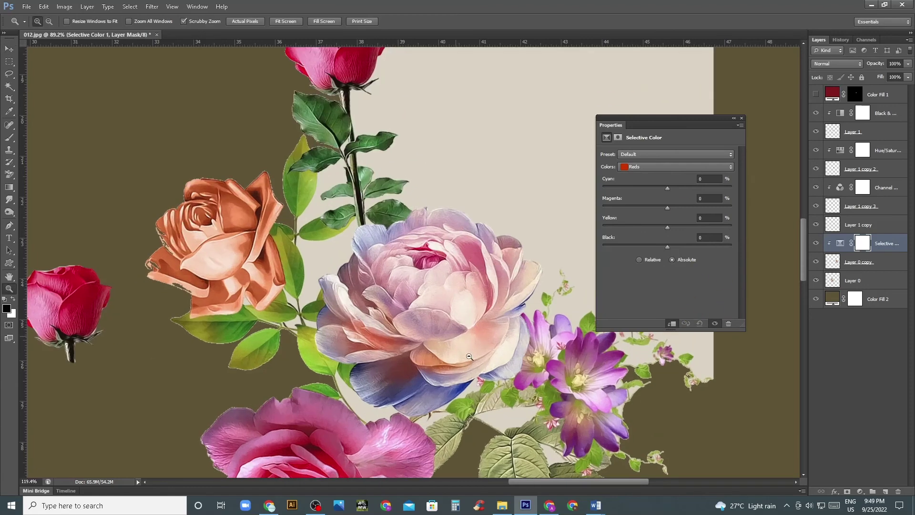
pyautogui.moveTo(308, 242)
pyautogui.mouseDown()
pyautogui.moveTo(366, 250)
pyautogui.moveTo(352, 268)
pyautogui.mouseUp()
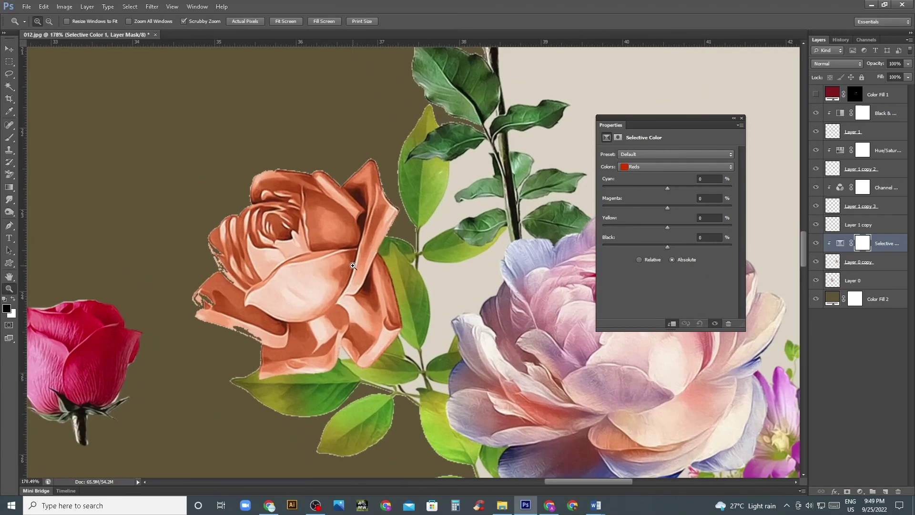
pyautogui.press('v')
pyautogui.hotkey('alt', '[')
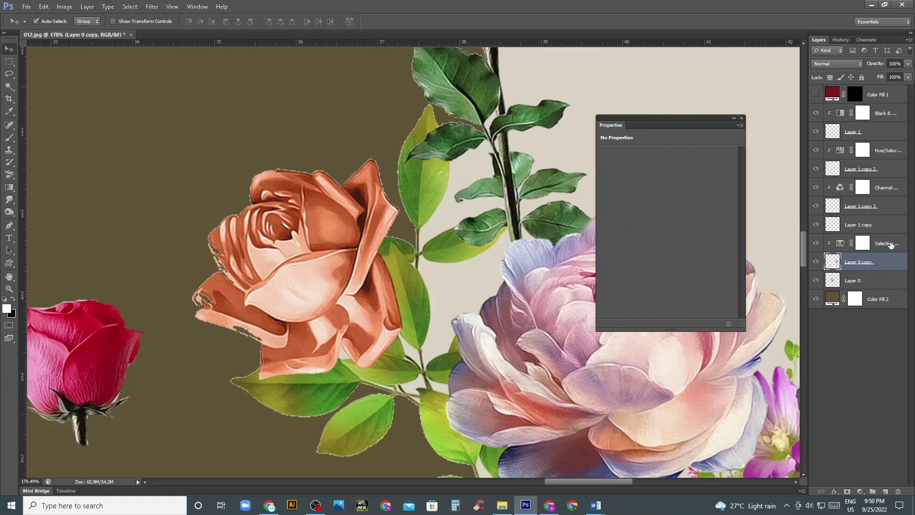
# Step: Push Magenta in the Yellows range to about +82, trying the Relative method
pyautogui.click(887, 244)
pyautogui.click(665, 167)
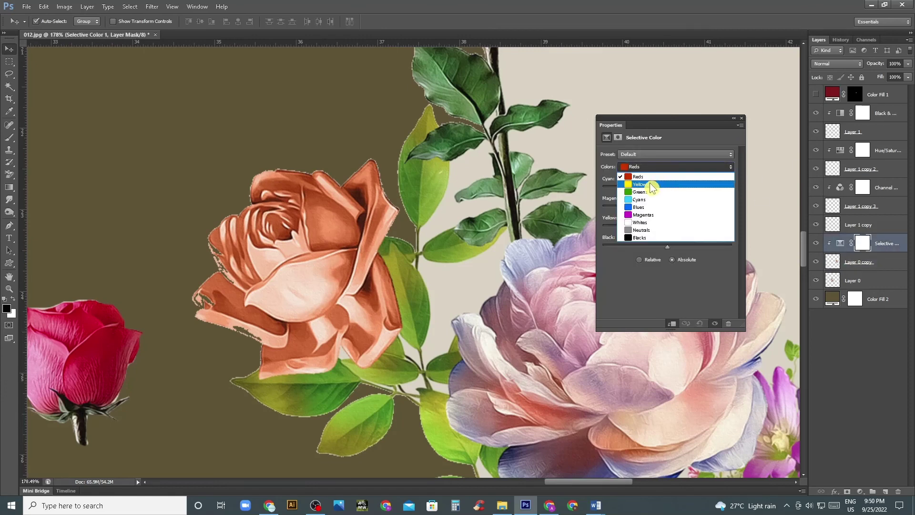
pyautogui.click(662, 184)
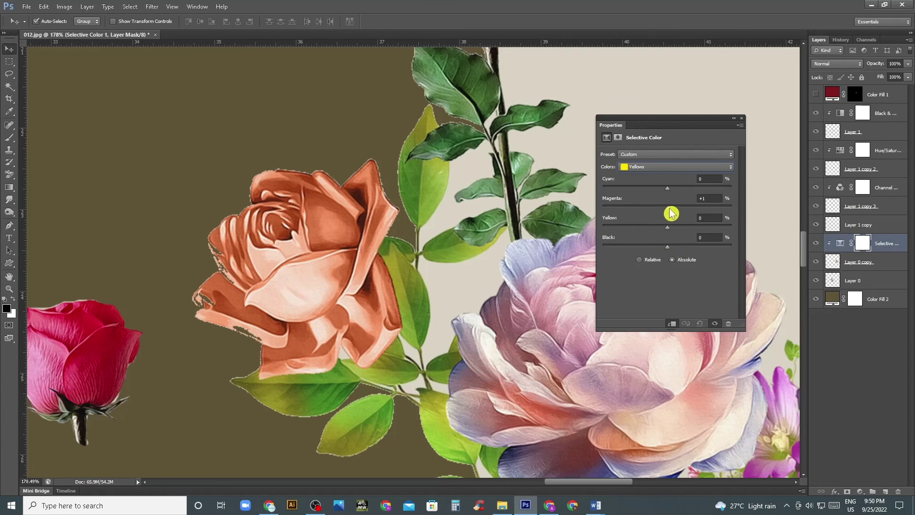
pyautogui.moveTo(671, 213); pyautogui.dragTo(702, 210)
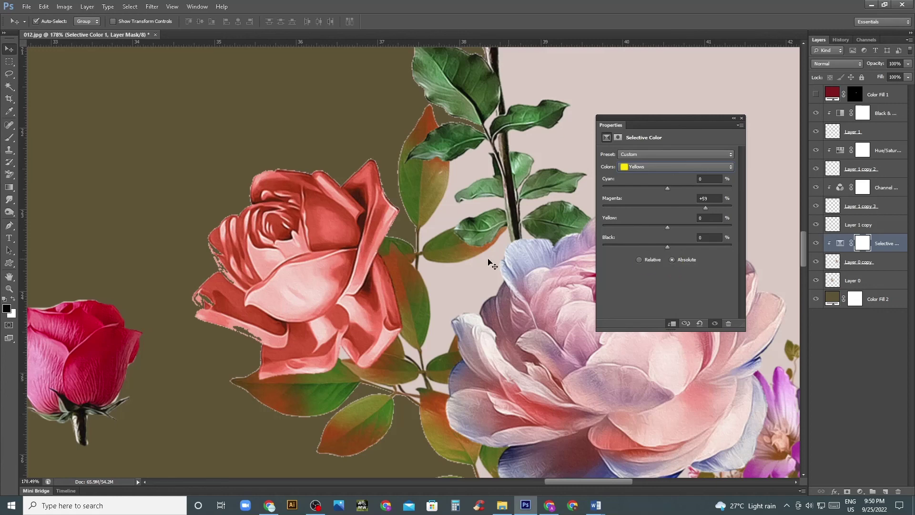
pyautogui.click(640, 260)
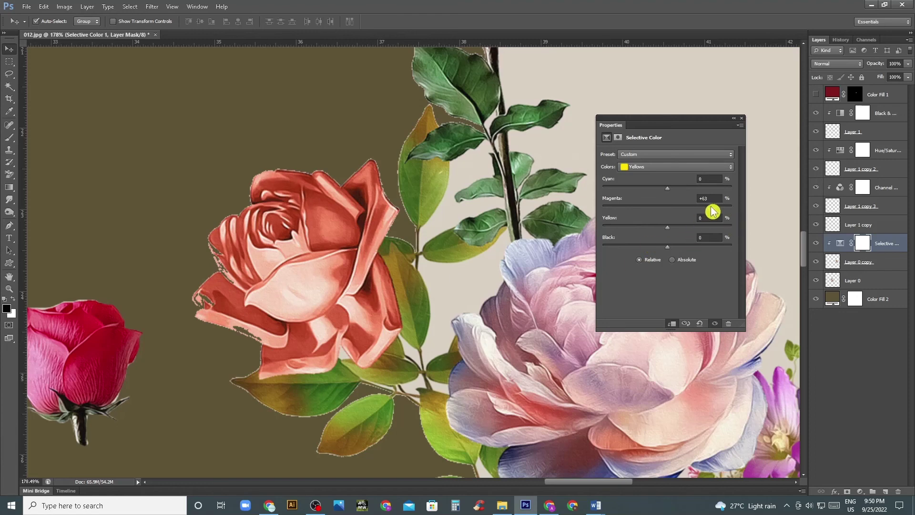
pyautogui.moveTo(713, 212); pyautogui.dragTo(728, 211)
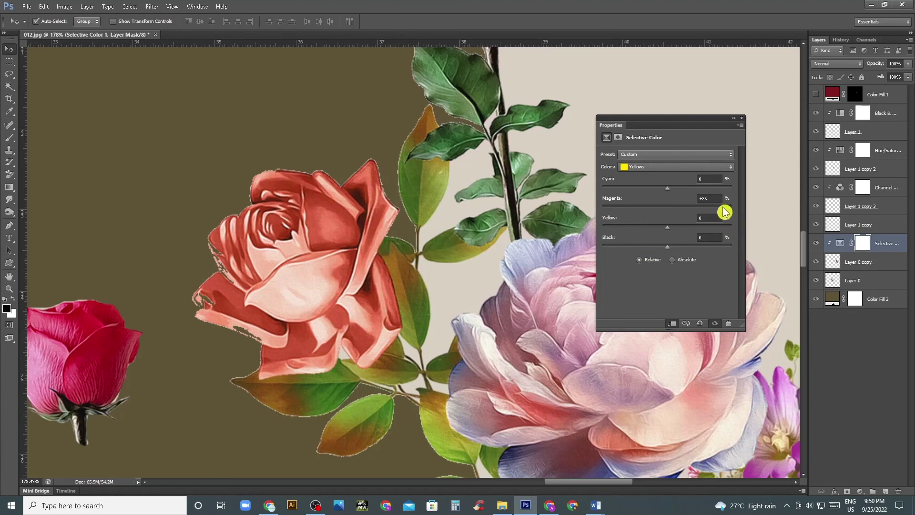
# Step: Zoom back out and delete the Selective Color adjustment layer
pyautogui.press('z')
pyautogui.click(742, 118)
pyautogui.keyDown('alt'); pyautogui.click(455, 195); pyautogui.keyUp('alt')
pyautogui.click(879, 243)
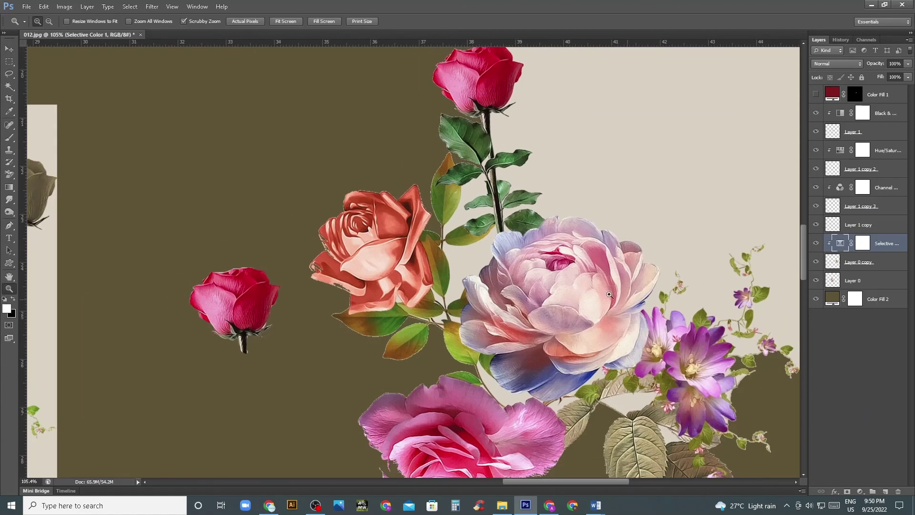
pyautogui.moveTo(536, 454)
pyautogui.mouseDown()
pyautogui.moveTo(504, 408)
pyautogui.moveTo(525, 332)
pyautogui.moveTo(478, 320)
pyautogui.mouseUp()
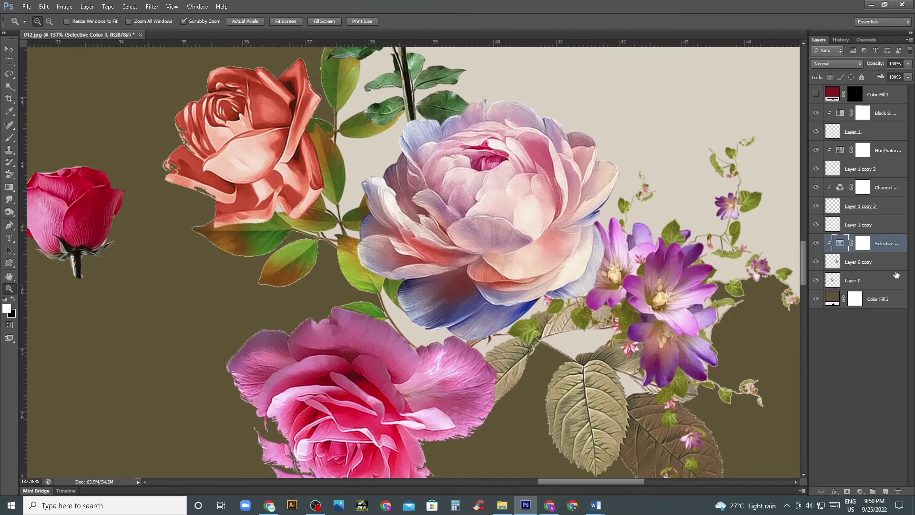
pyautogui.press('Delete')
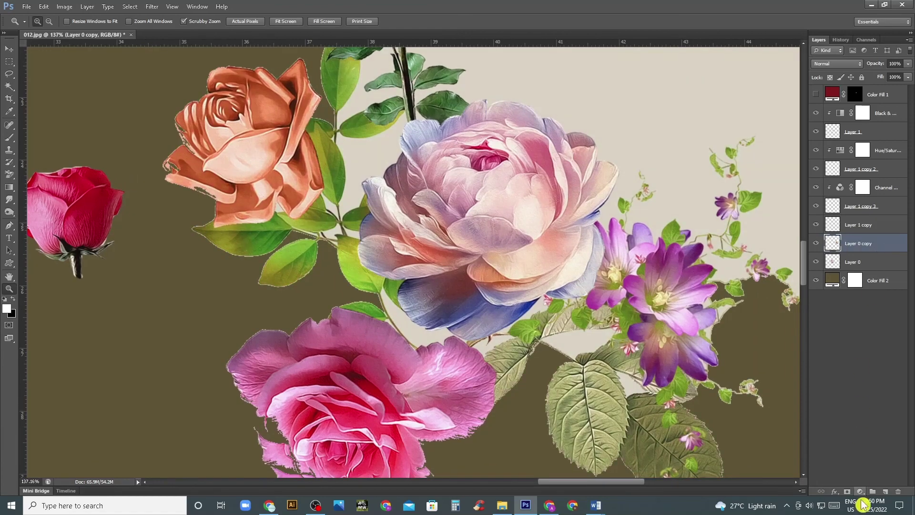
# Step: Add a Selective Color adjustment clipped to Layer 0 copy, targeting Blues in Absolute mode
pyautogui.click(861, 491)
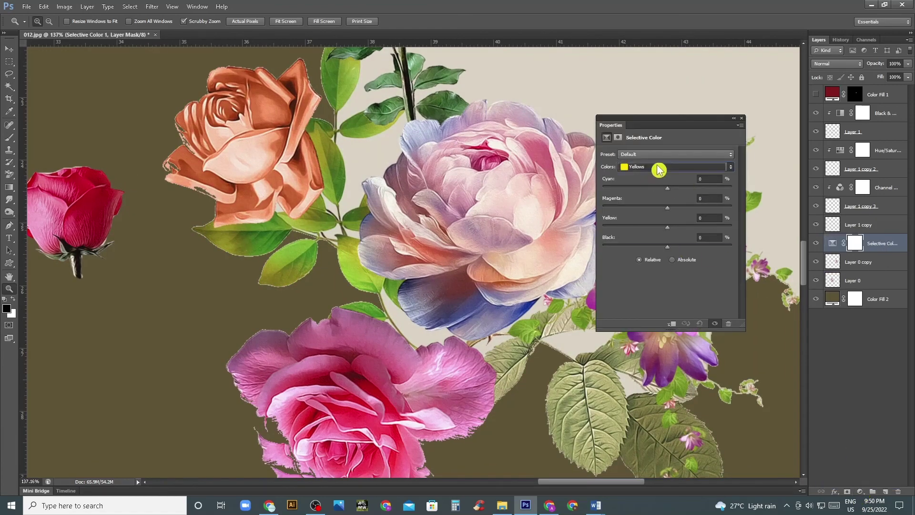
pyautogui.click(660, 167)
pyautogui.click(653, 207)
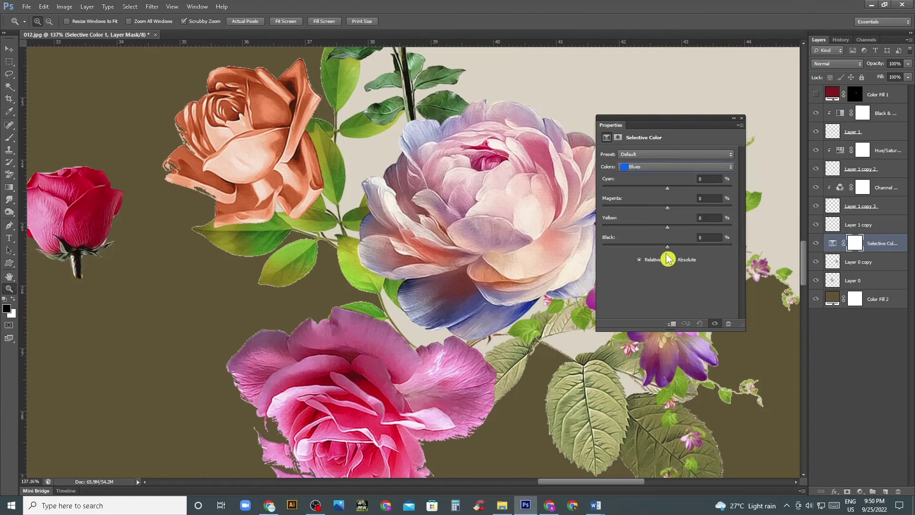
pyautogui.click(672, 260)
pyautogui.click(673, 324)
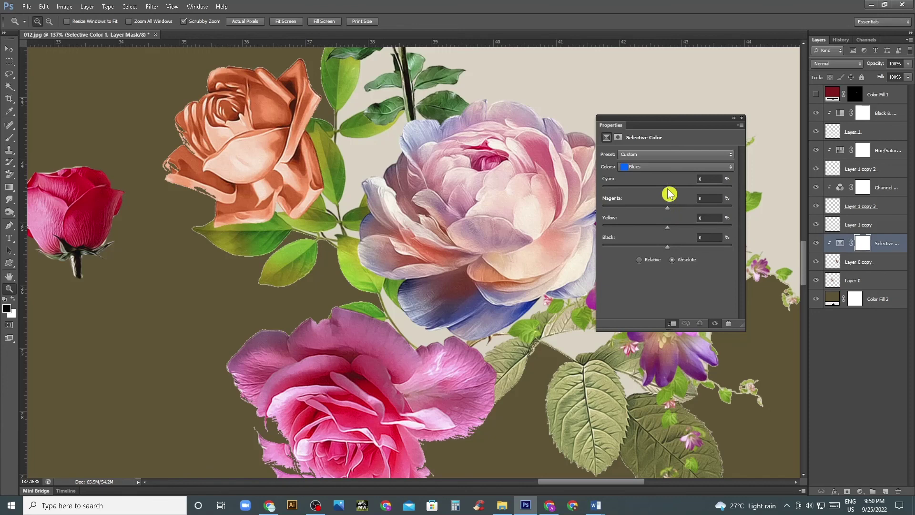
# Step: Set the Blues to Cyan −90, Magenta −60 and Yellow +76
pyautogui.moveTo(668, 192); pyautogui.dragTo(606, 192)
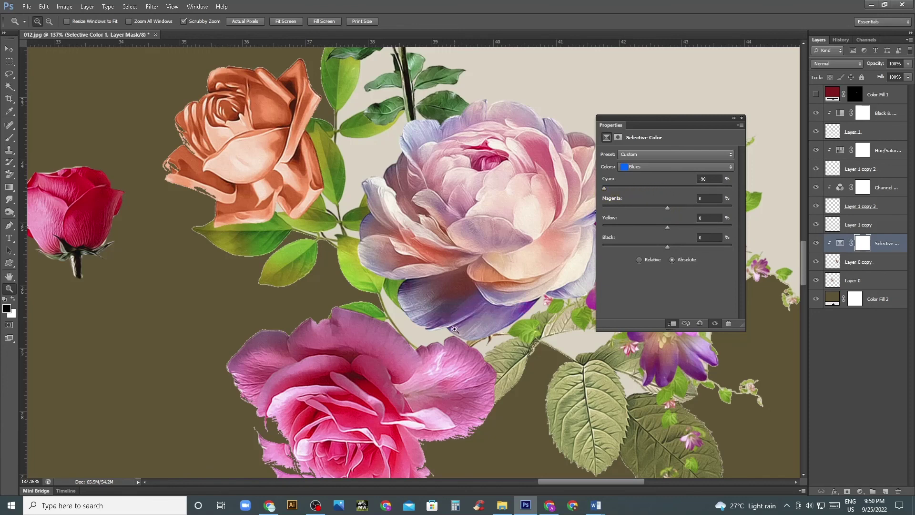
pyautogui.moveTo(666, 209); pyautogui.dragTo(626, 214)
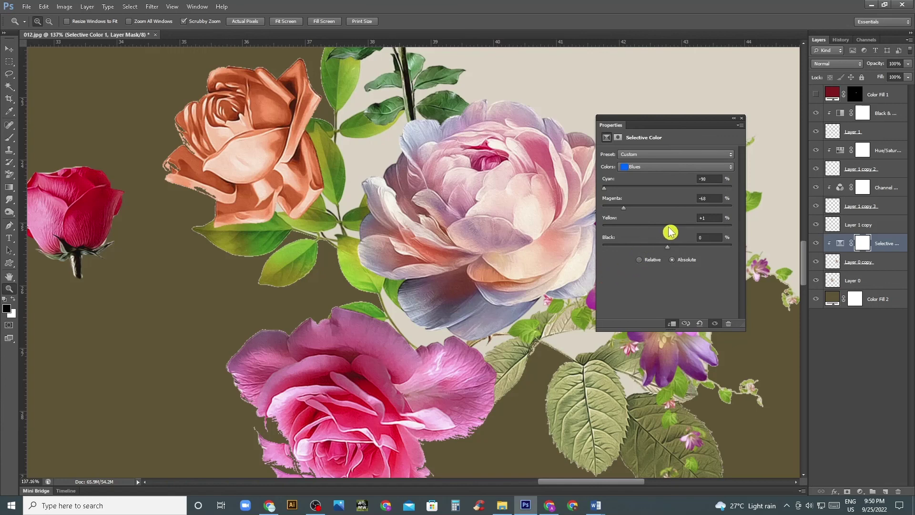
pyautogui.moveTo(669, 232); pyautogui.dragTo(718, 233)
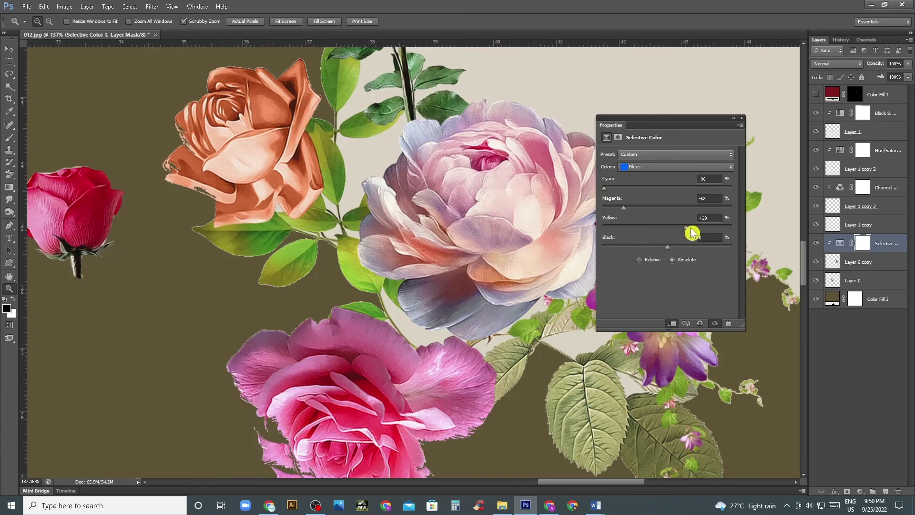
pyautogui.click(672, 260)
pyautogui.moveTo(494, 310); pyautogui.dragTo(480, 279)
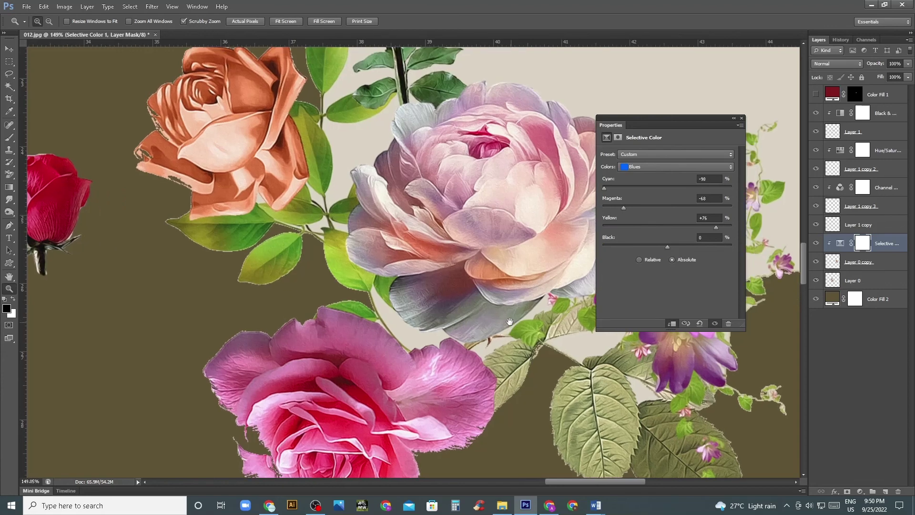
pyautogui.click(742, 118)
# Step: Deselect the adjustment layer and zoom in on the left bouquet
pyautogui.click(858, 461)
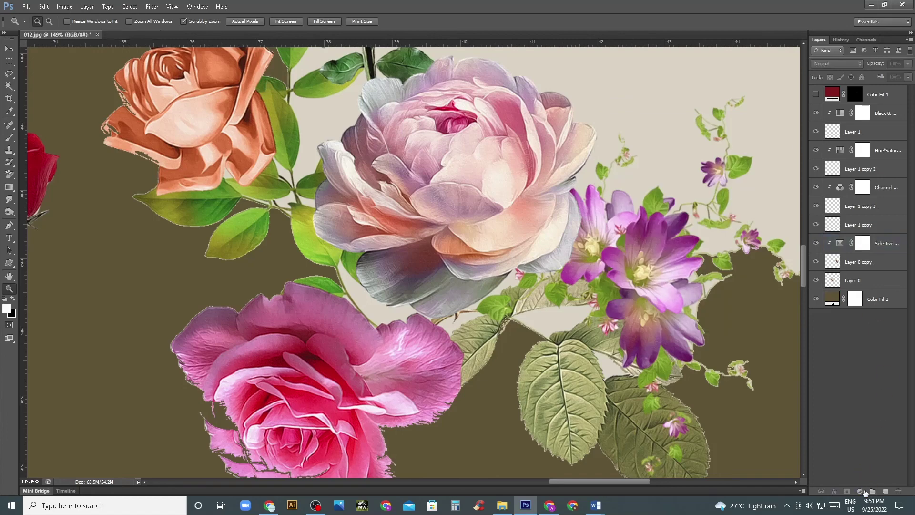
pyautogui.click(861, 491)
pyautogui.click(460, 251)
pyautogui.moveTo(454, 245); pyautogui.dragTo(476, 261)
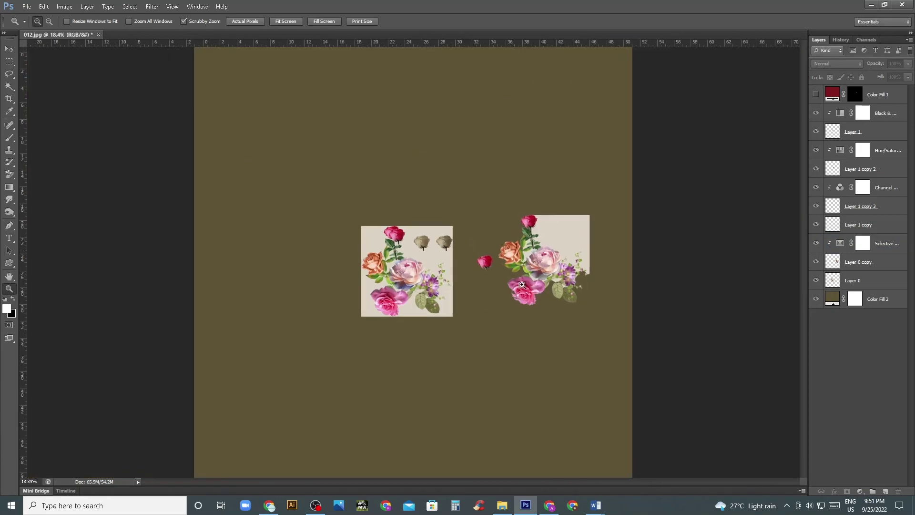
pyautogui.moveTo(388, 285); pyautogui.dragTo(441, 304)
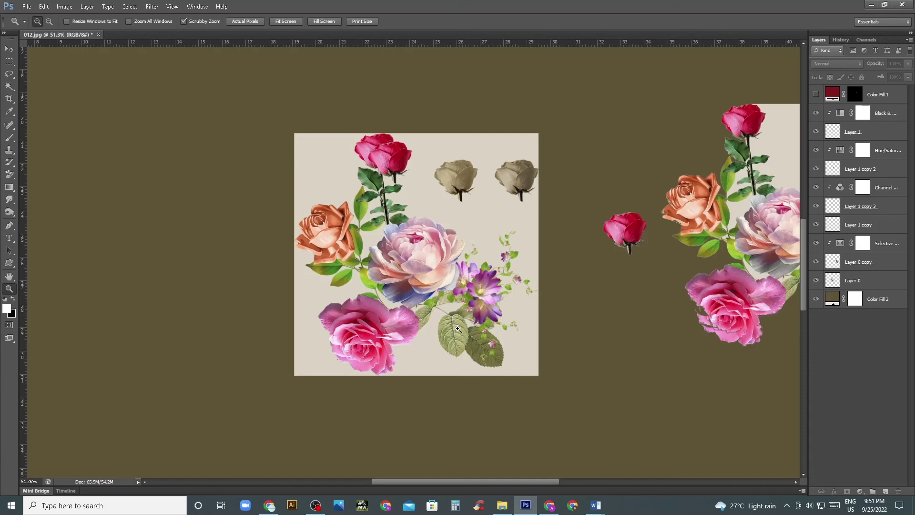
# Step: Fit the whole canvas on screen, then minimise Photoshop to the desktop
pyautogui.rightClick(436, 282)
pyautogui.click(449, 291)
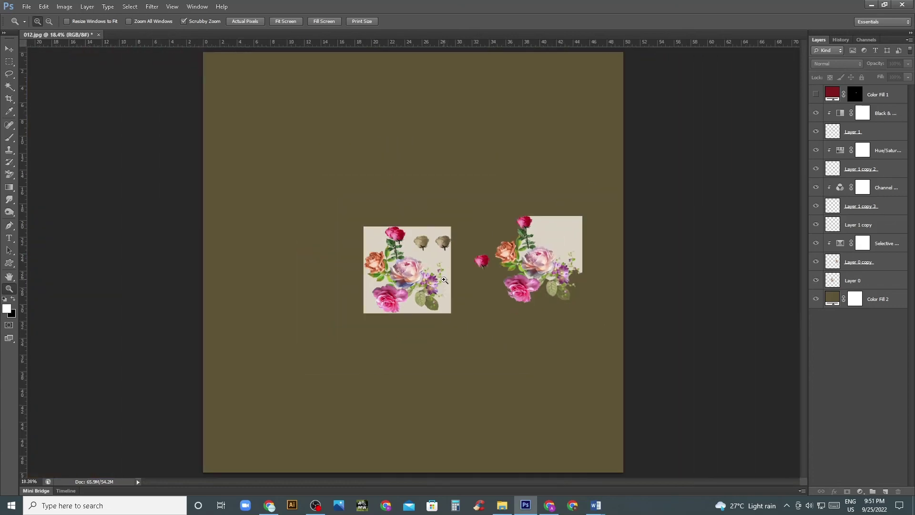
pyautogui.press('super+d')
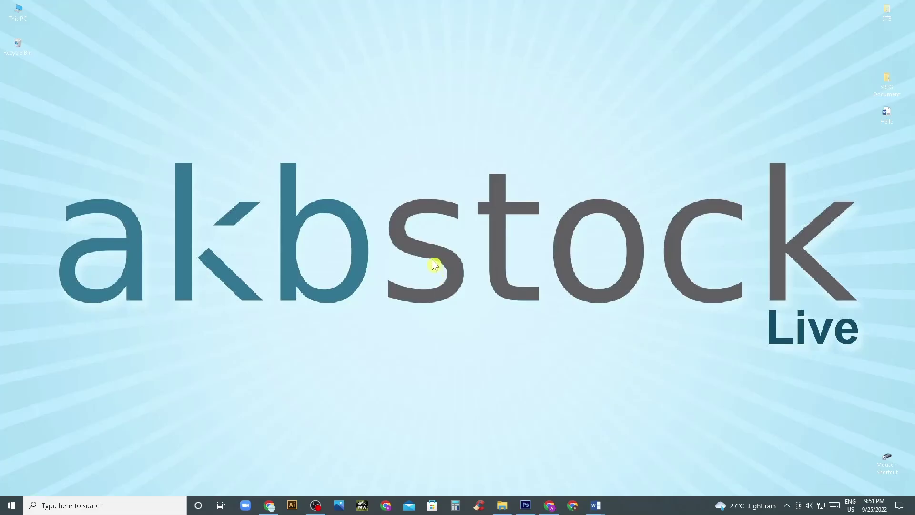